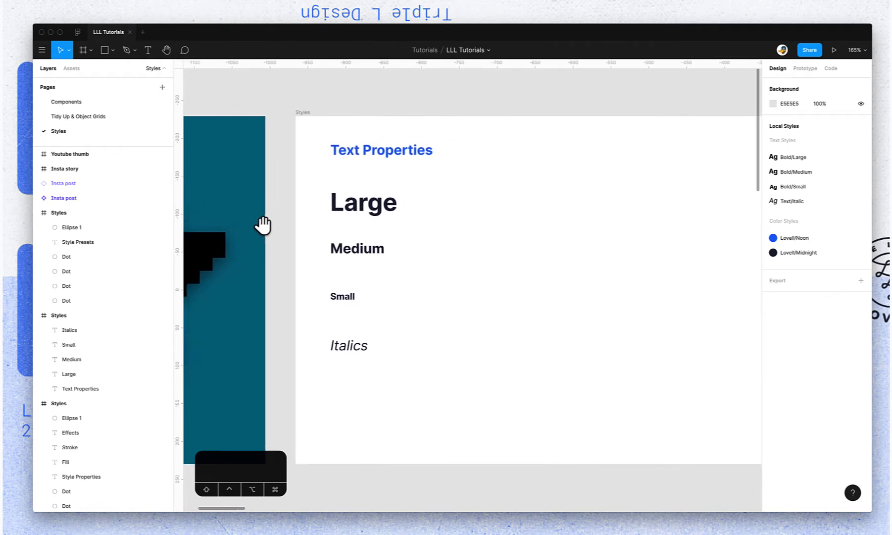
Set the font size of the "Large" text in the Text Properties frame to 24.
click(297, 215)
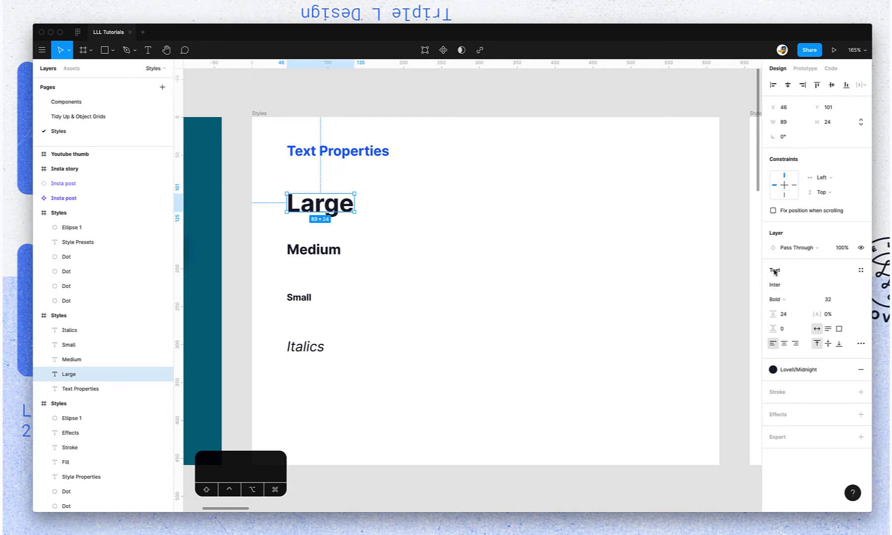
click(830, 299)
text(24)
key(Return)
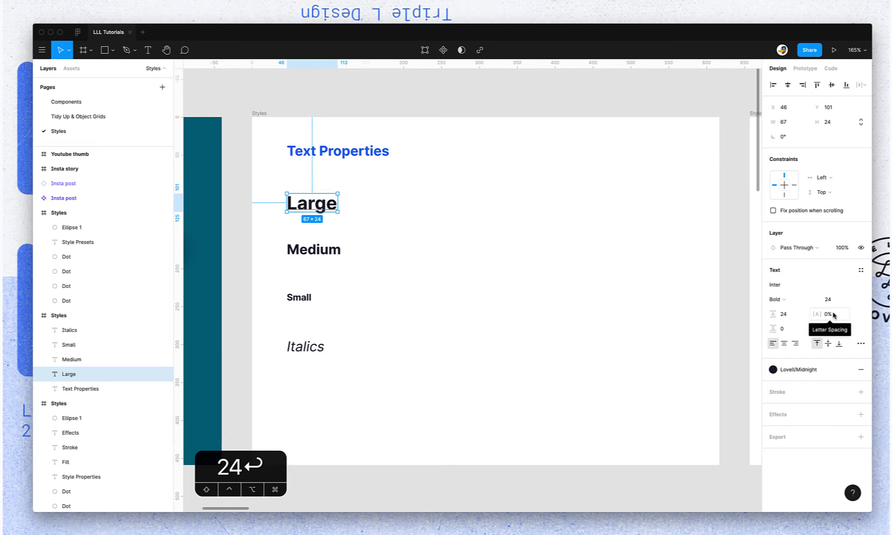
Review the Type Details options for the "Large" text, including numbers, letterforms and stylistic sets.
click(860, 345)
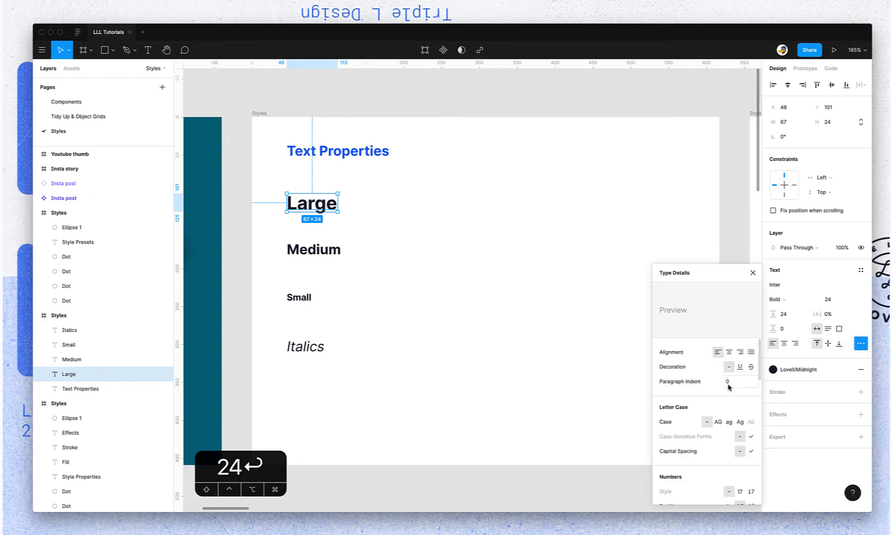
scroll(731, 386, down, 5)
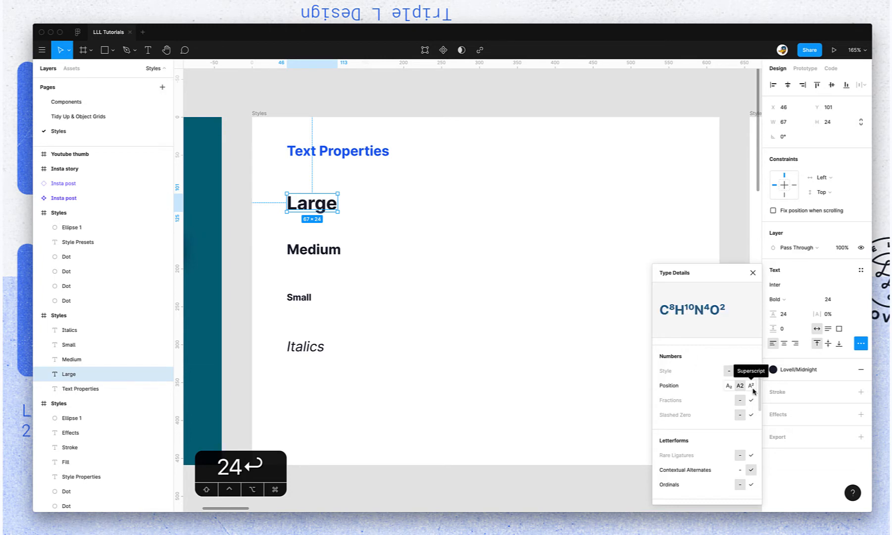
scroll(741, 401, down, 3)
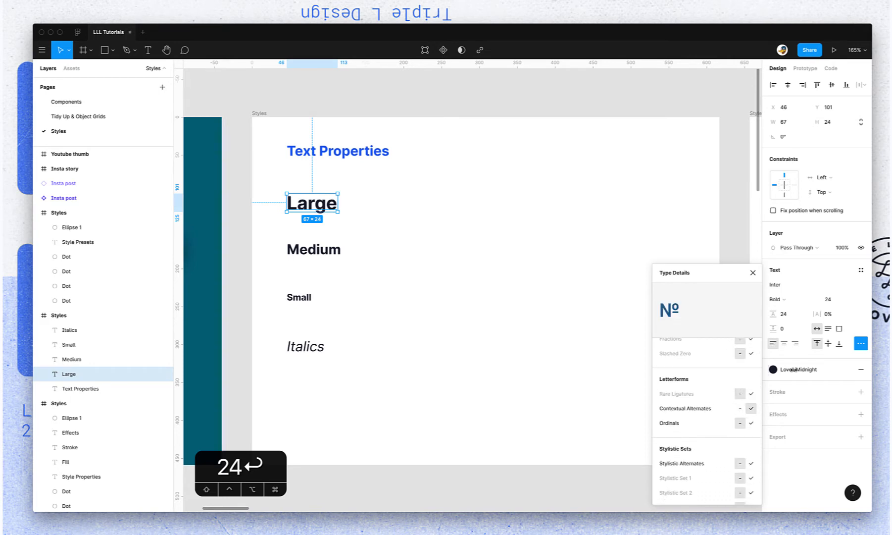
click(859, 345)
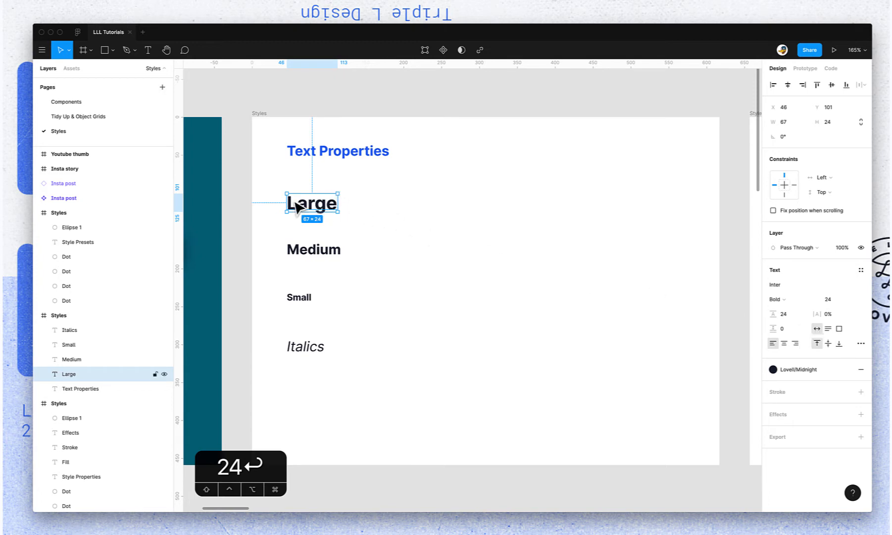
Append "more text" to the "Large" text so it reads "Large more text".
double_click(315, 203)
key(Right)
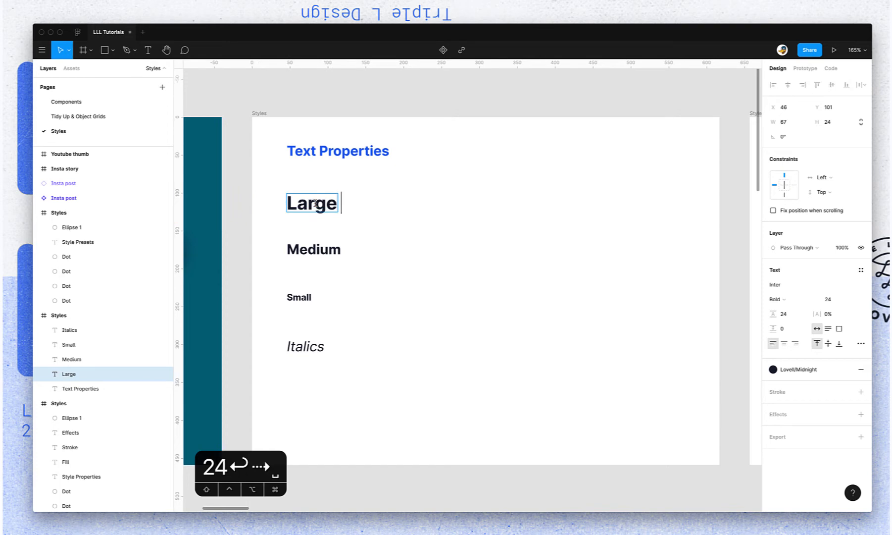
text(more text)
key(Escape)
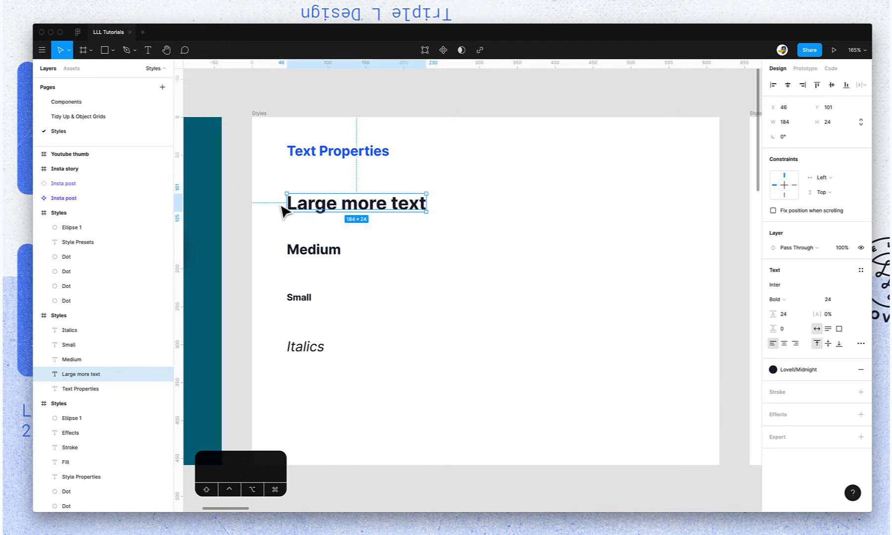
Undo the words added to the "Large" text.
key(super+z)
key(super+z)
key(super+z)
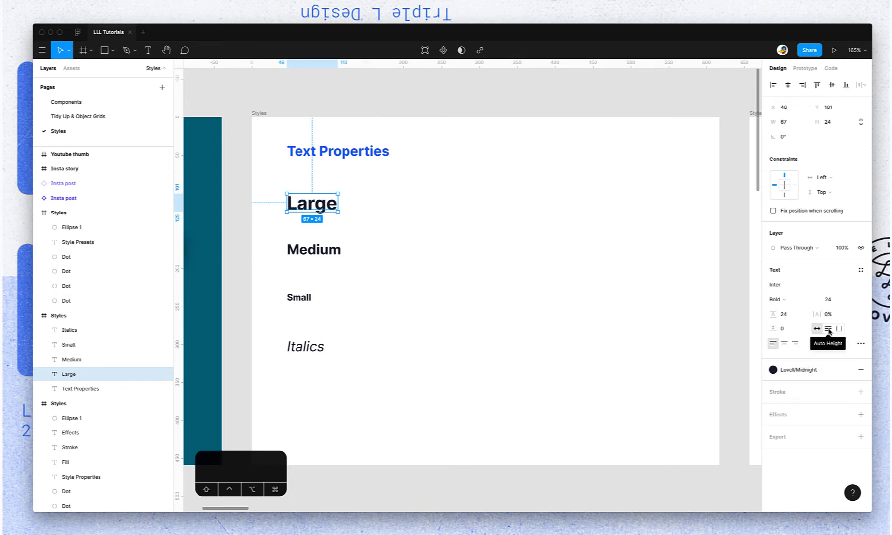
Set the "Large" text to Auto Height and widen its box to about 126.
click(828, 329)
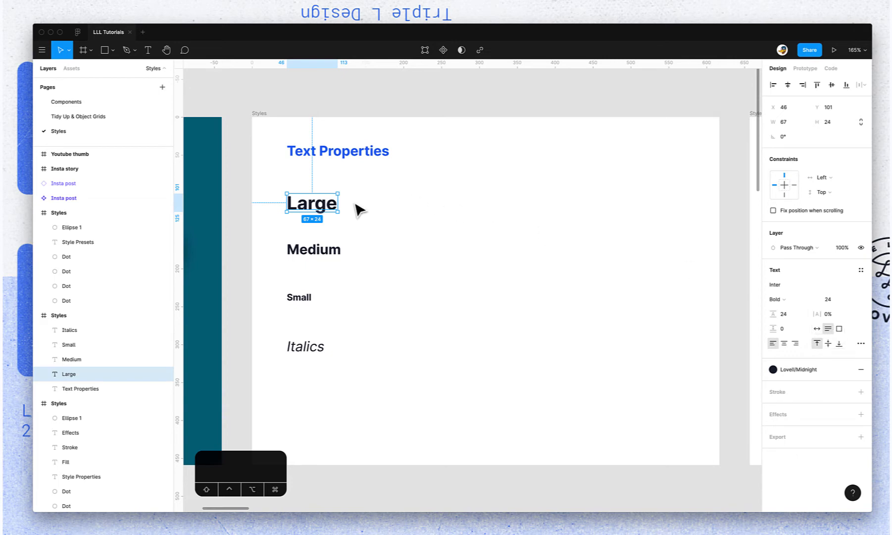
drag(338, 203, 382, 207)
Extend the "Large" text to read "Large on multiple lines".
double_click(328, 204)
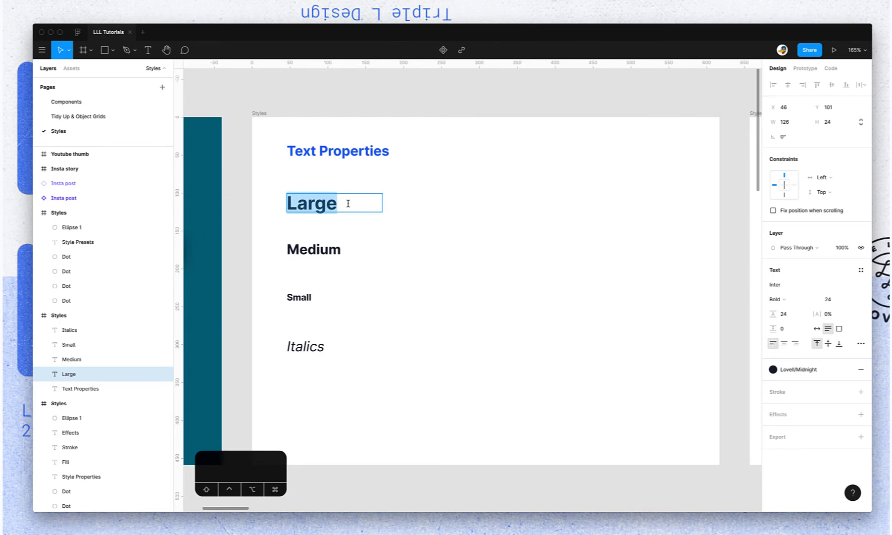
key(Right)
text(on multp)
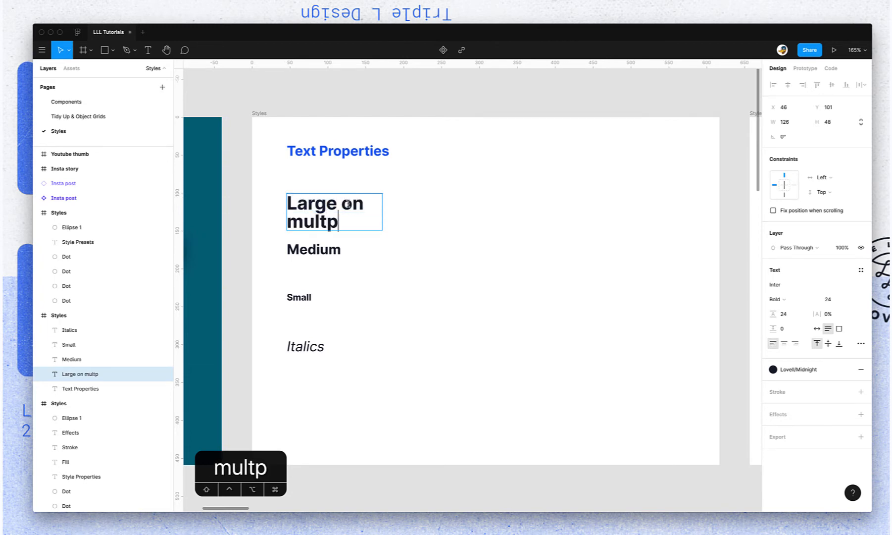
key(BackSpace)
text(iple lines)
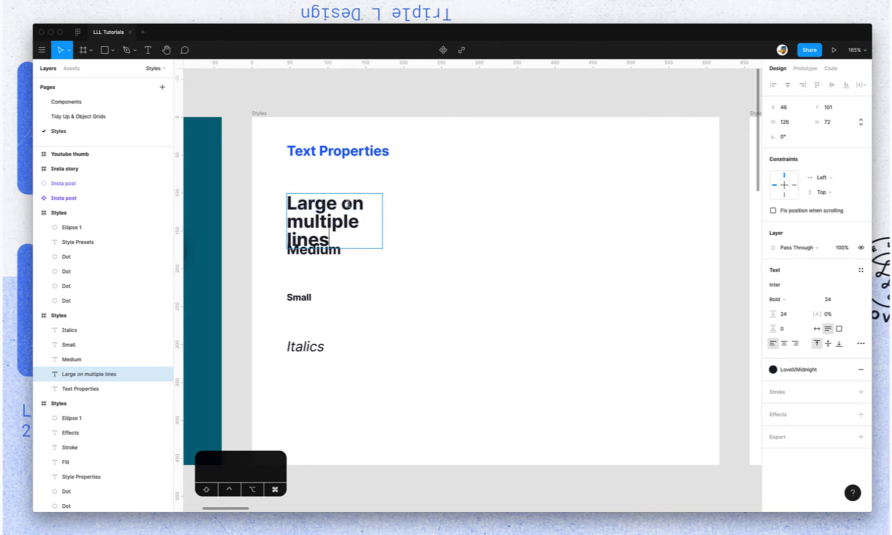
key(Escape)
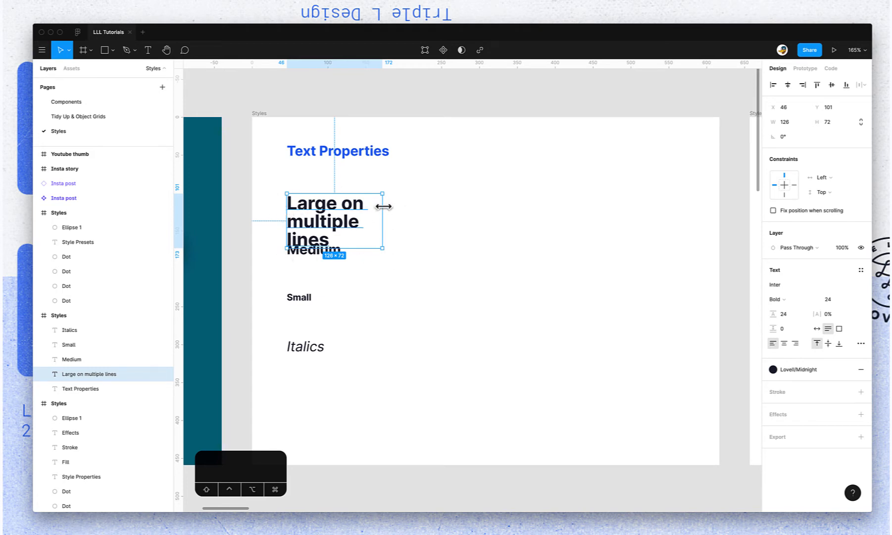
Delete the words "on multiple lines" so that only "Large" is left in the text layer.
double_click(341, 227)
click(337, 204)
key(shift+super+Down)
key(BackSpace)
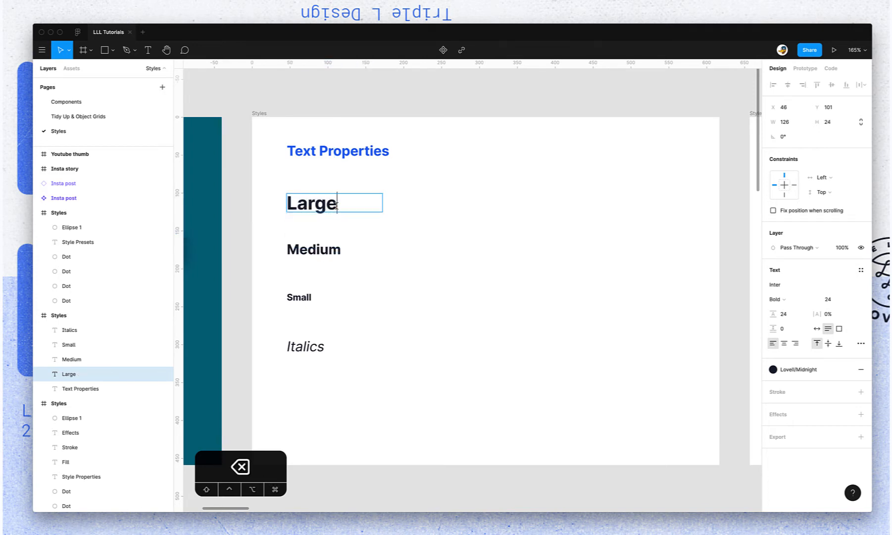
key(Escape)
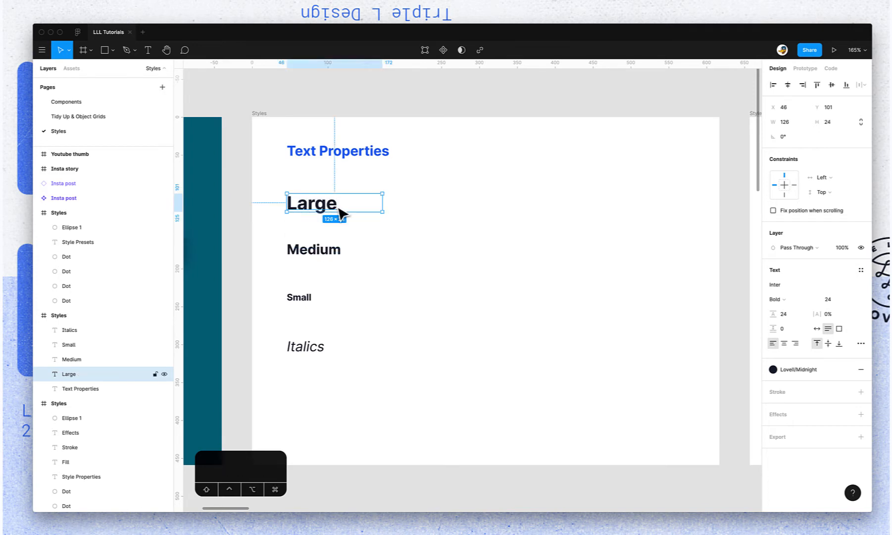
Set the "Large" text box to Fixed Size and append "with lots of text".
click(839, 329)
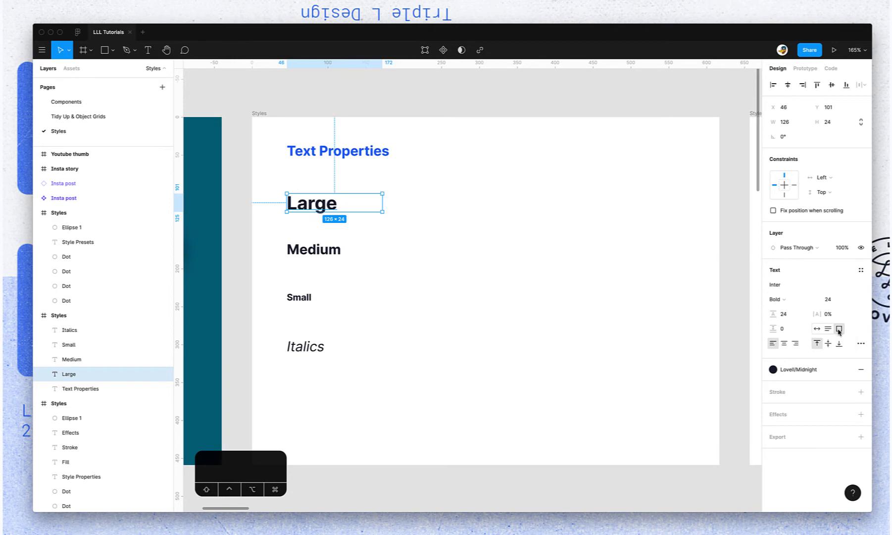
double_click(332, 205)
key(Right)
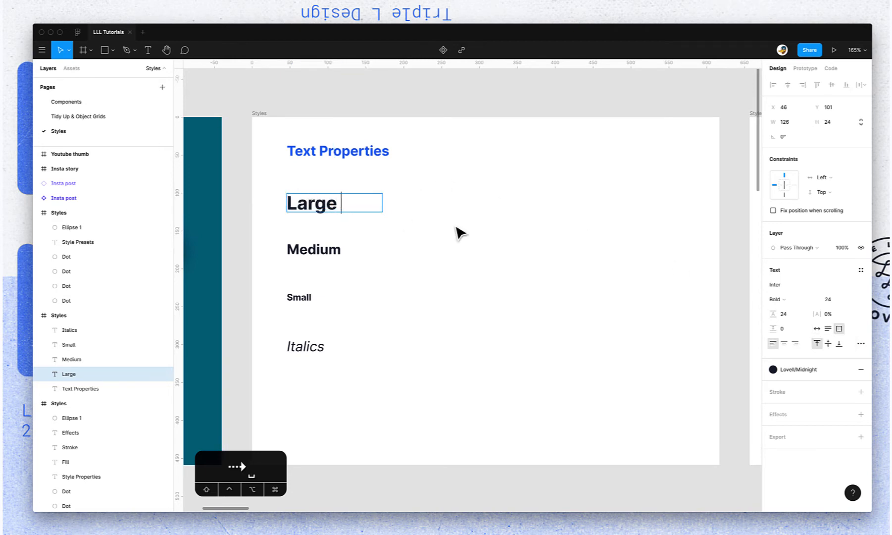
text(with lots of text)
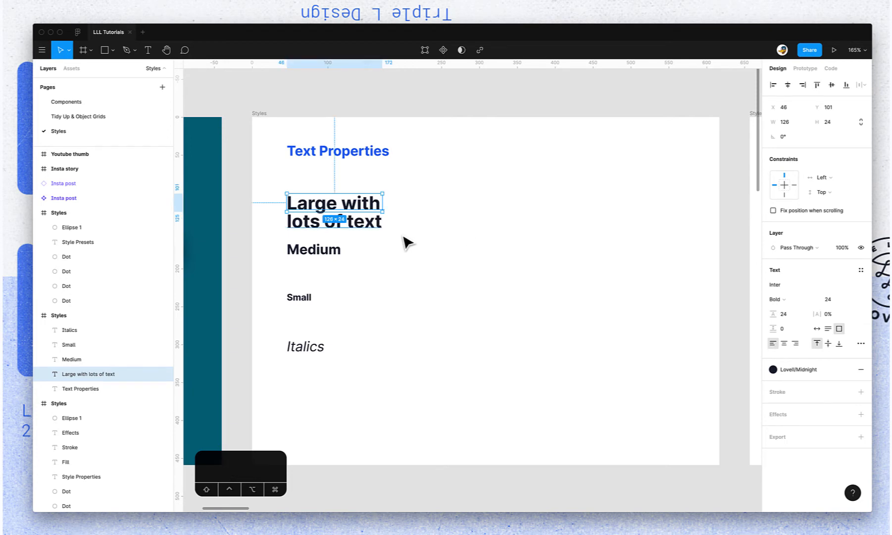
click(404, 243)
click(383, 210)
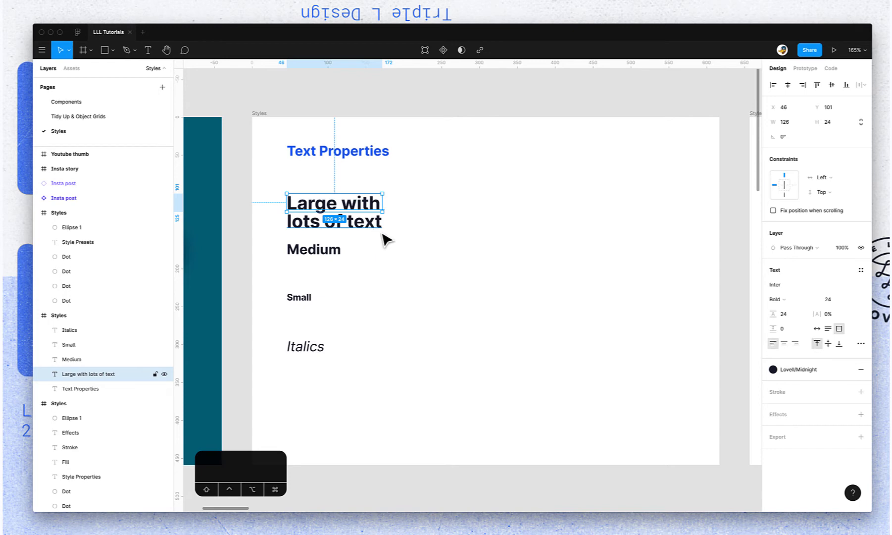
Switch the text box to Auto Width and delete "with lots of text" after "Large".
click(816, 329)
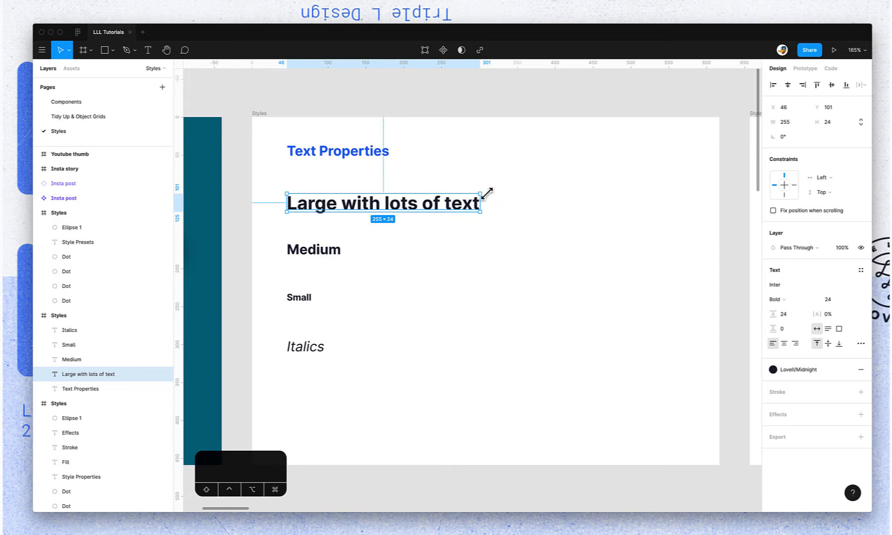
double_click(341, 206)
click(341, 206)
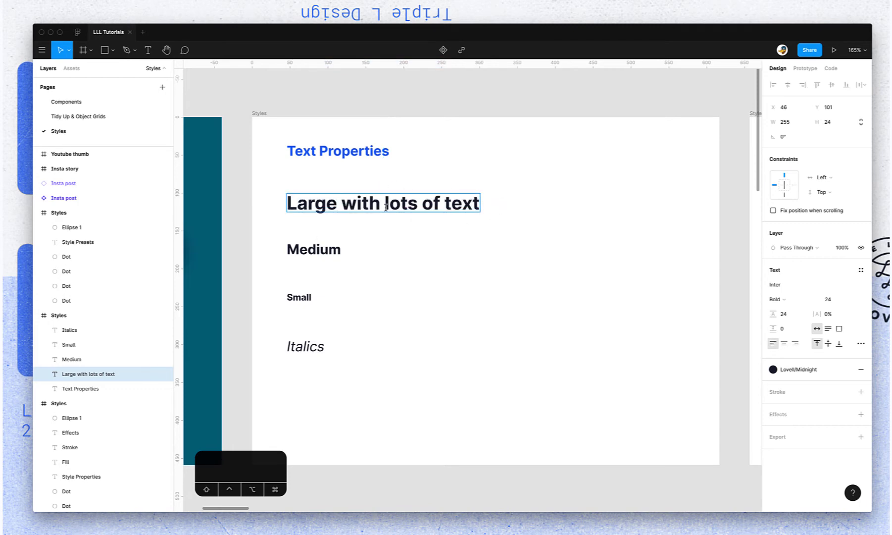
key(shift+super+Right)
key(BackSpace)
key(Escape)
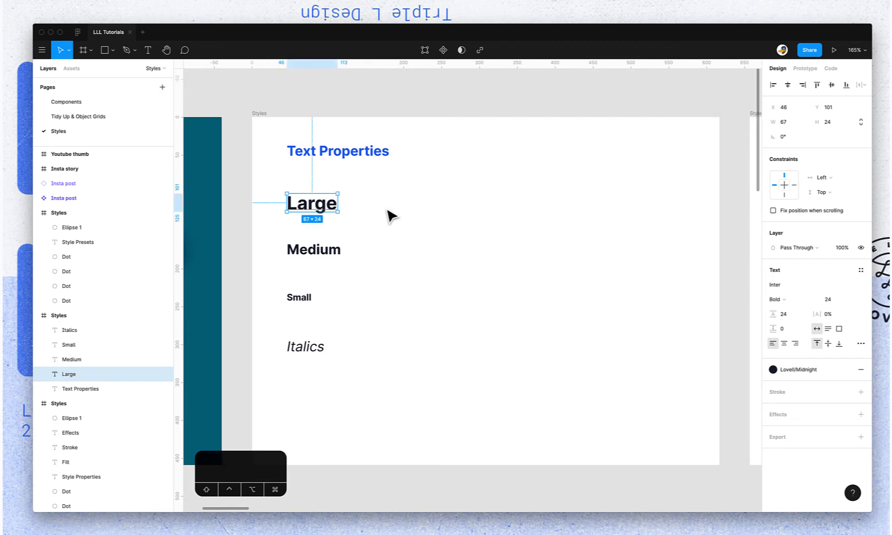
click(406, 227)
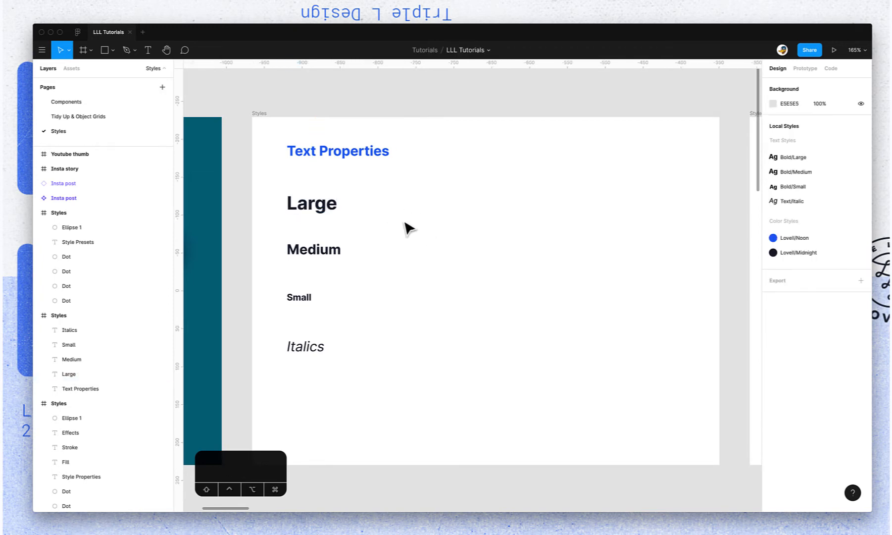
Extend the auto-width "Large" text to read "Large with lots of text".
click(336, 210)
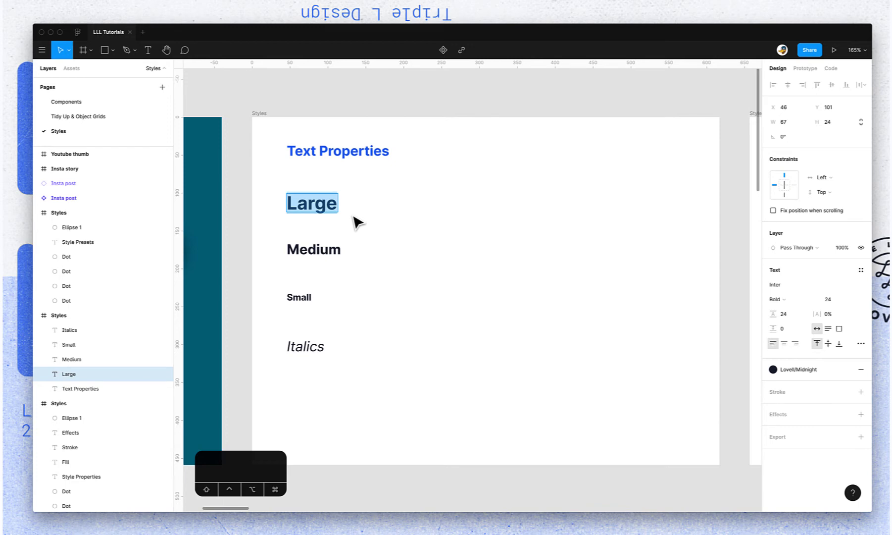
key(Right)
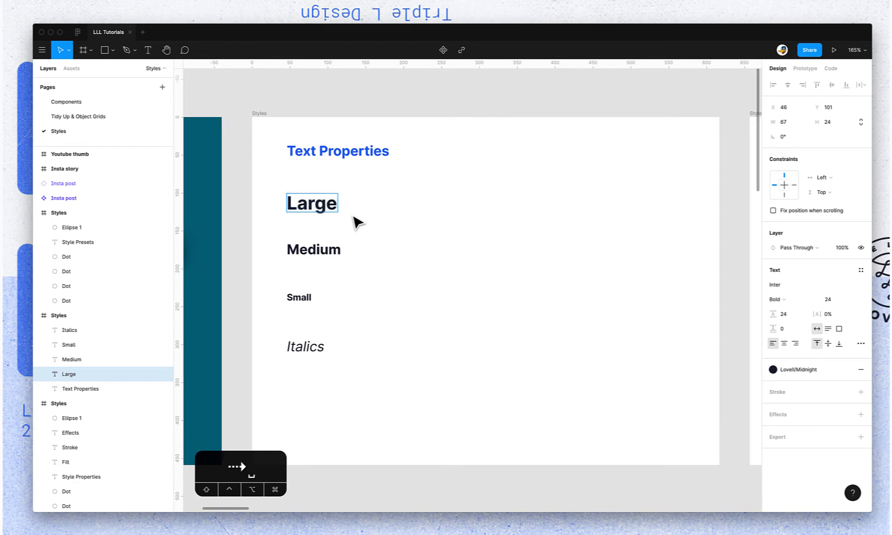
text(with lots o)
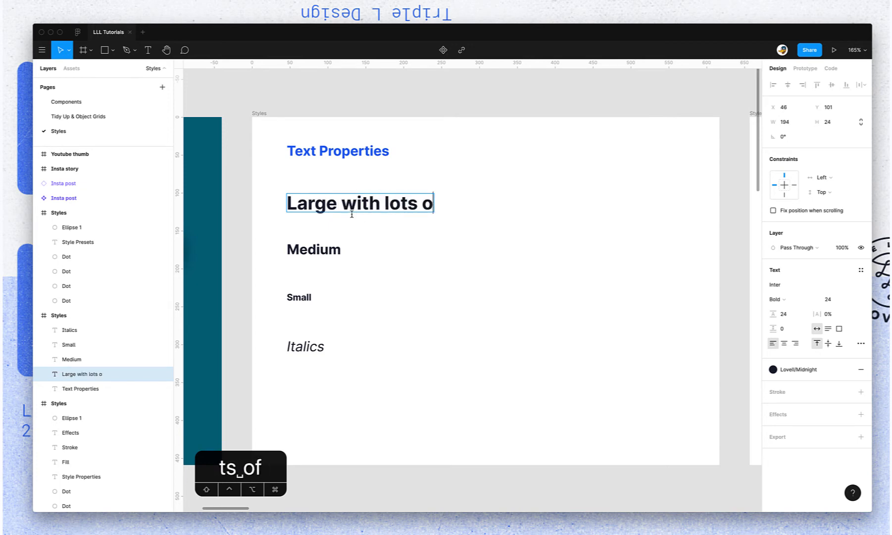
text(f text)
key(Escape)
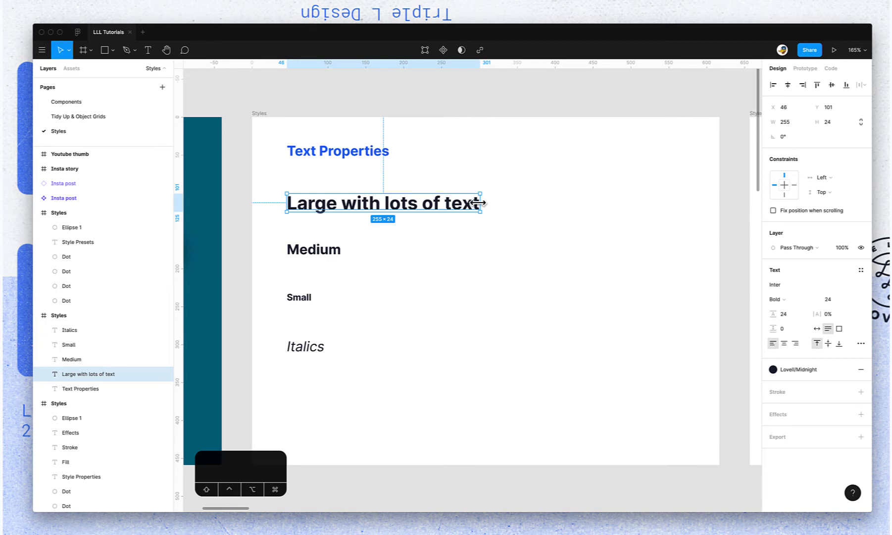
Narrow the Auto Height text box to about 163 wide and try middle and top vertical alignment.
drag(480, 202, 409, 203)
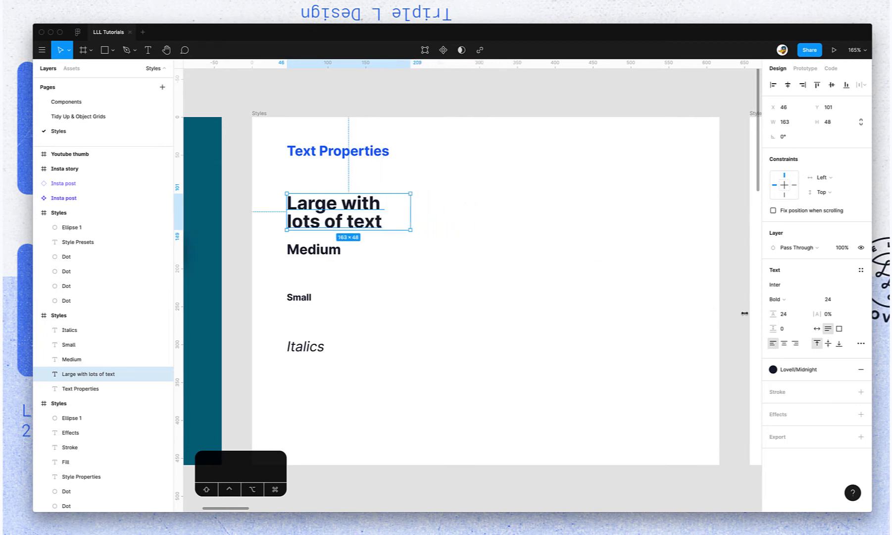
click(827, 344)
click(816, 344)
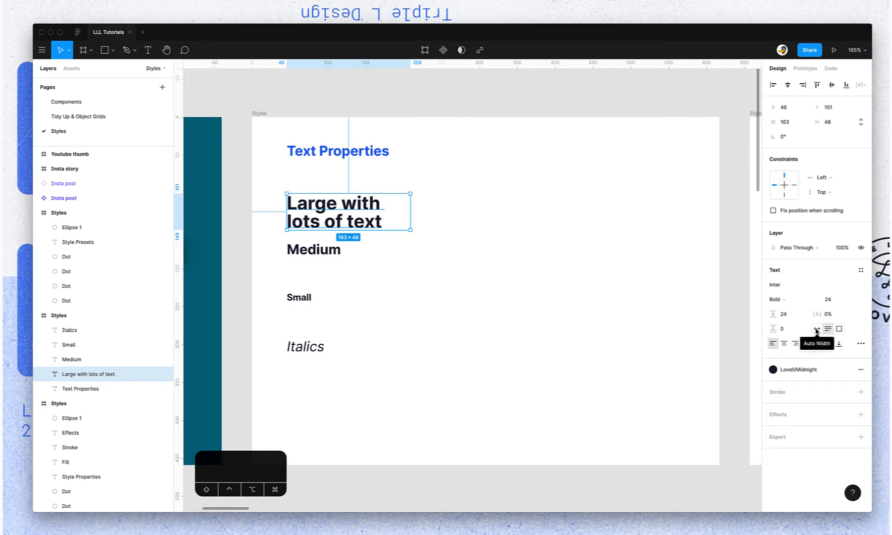
Reset the text box to Auto Width, then make it Fixed Size and narrow it to about 136 wide.
click(816, 328)
click(840, 330)
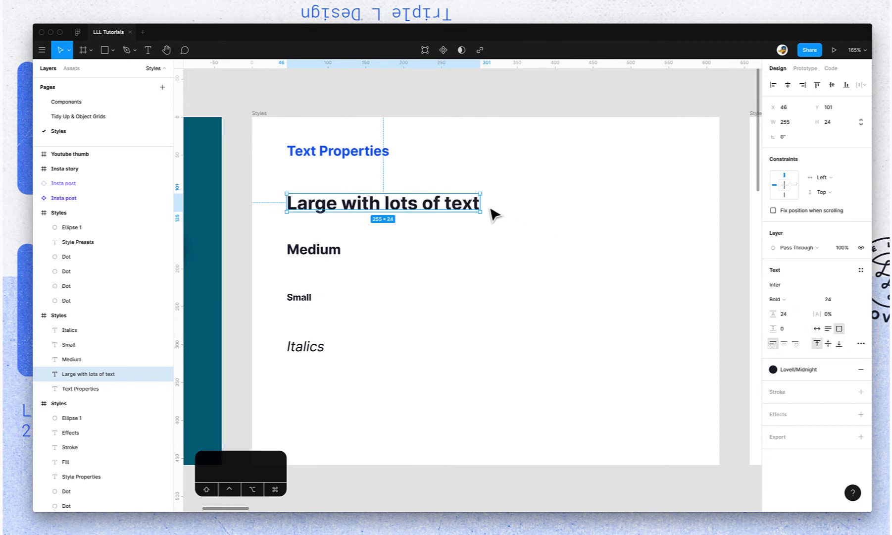
drag(481, 202, 391, 206)
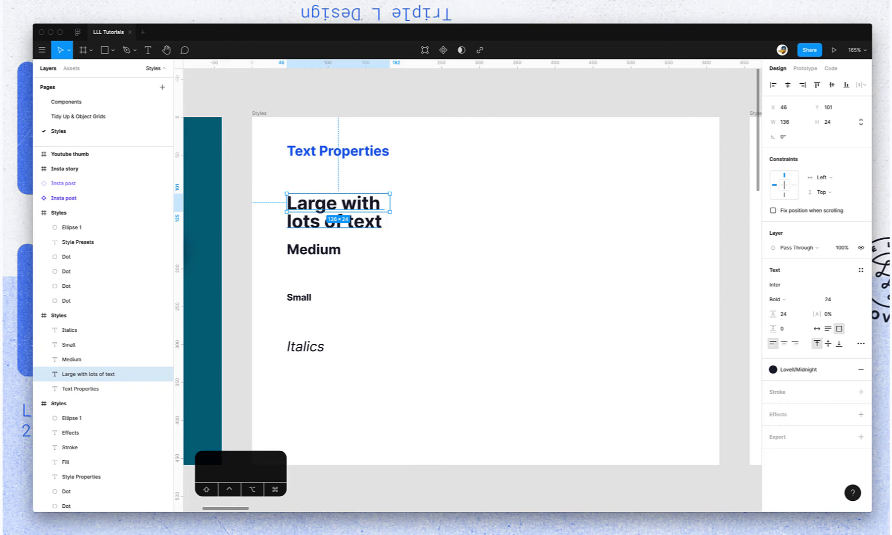
Narrow the fixed-size text box to about 107 wide, trying middle vertical alignment and ending on bottom alignment.
click(827, 345)
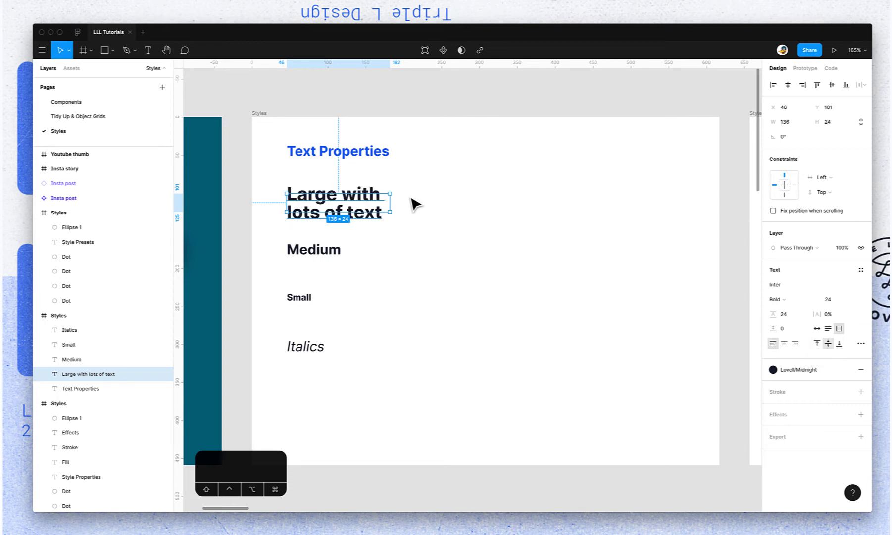
drag(388, 199, 369, 202)
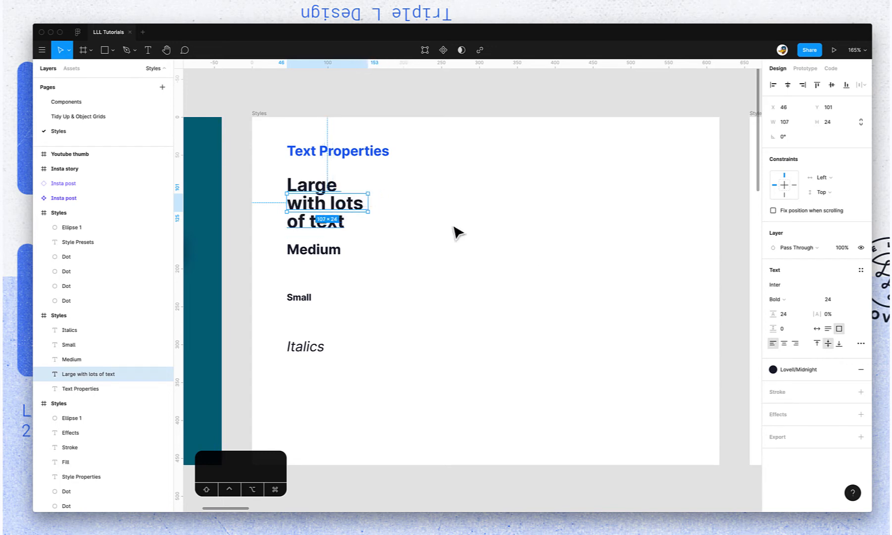
click(839, 347)
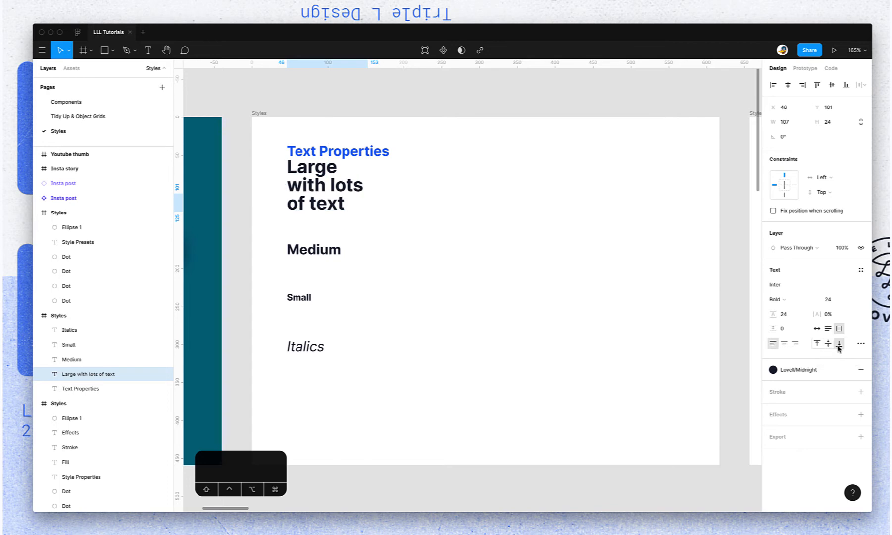
Widen the text box to about 257, reset it to Auto Width and shorten its text to "Large".
drag(362, 200, 482, 204)
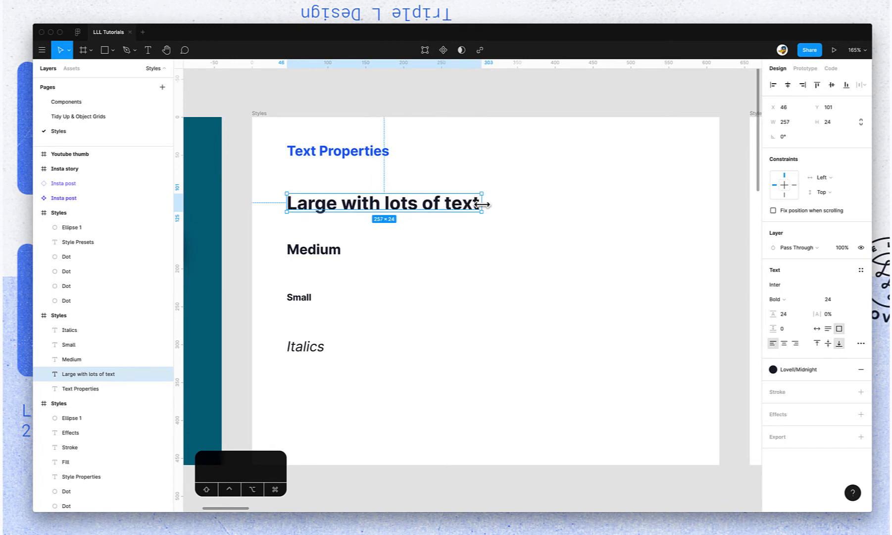
click(817, 329)
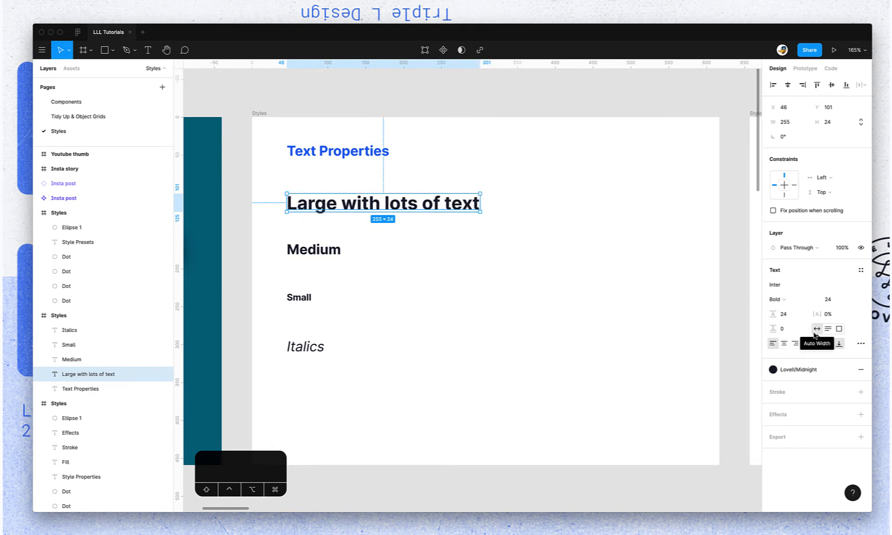
double_click(345, 205)
click(339, 205)
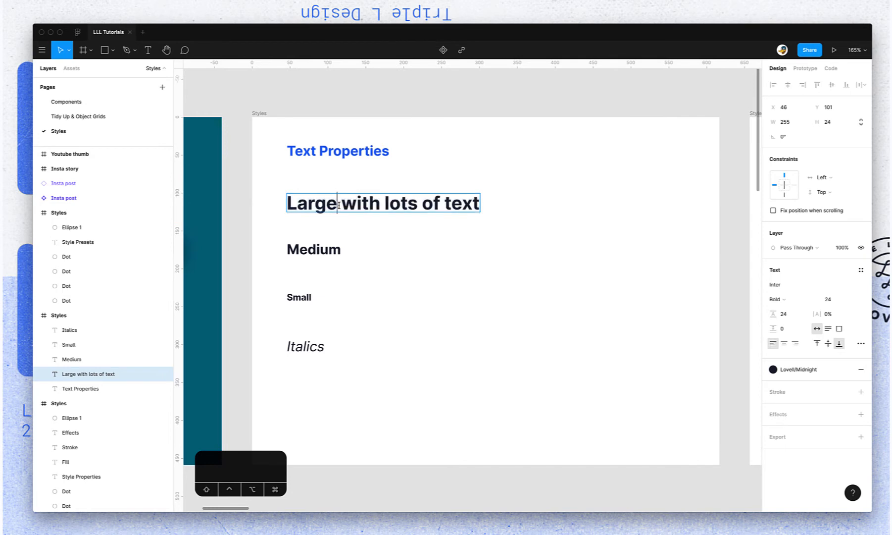
key(shift+End)
key(BackSpace)
key(Escape)
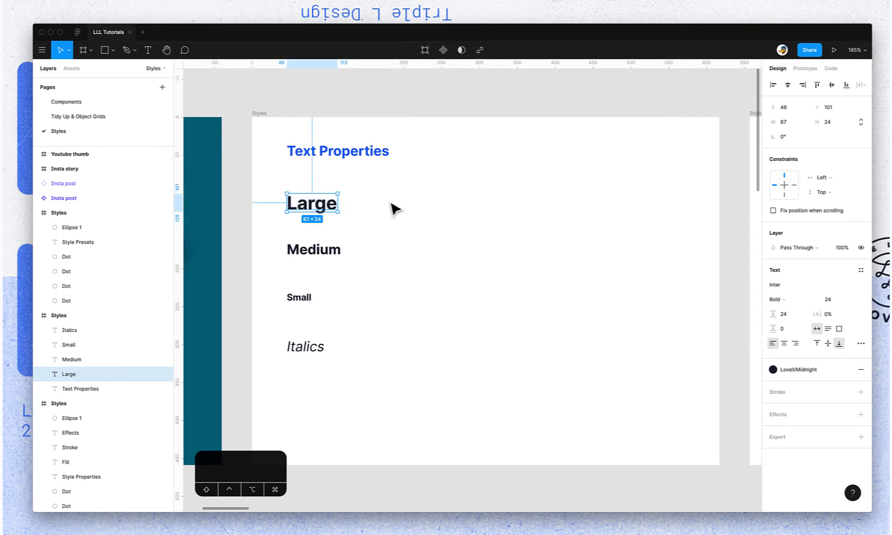
click(401, 234)
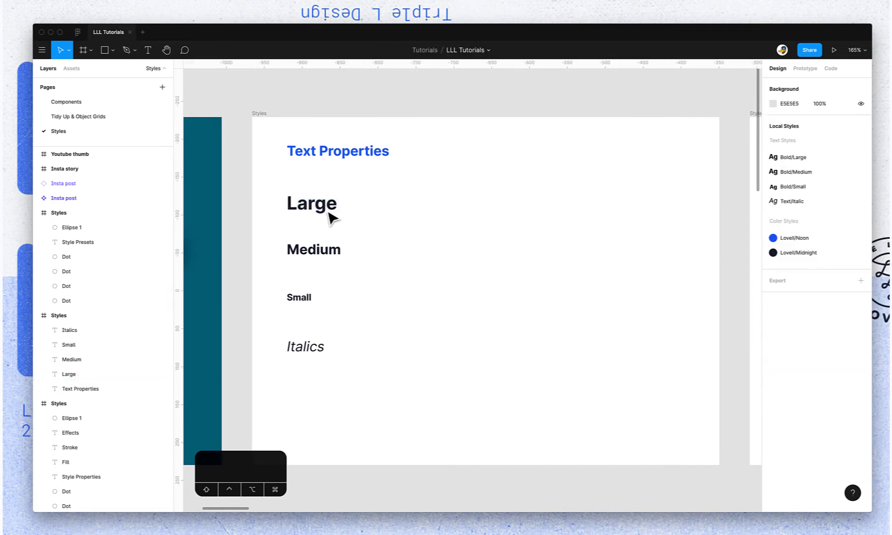
Examine the text settings of the Medium and Italics samples, including the available font styles.
click(307, 254)
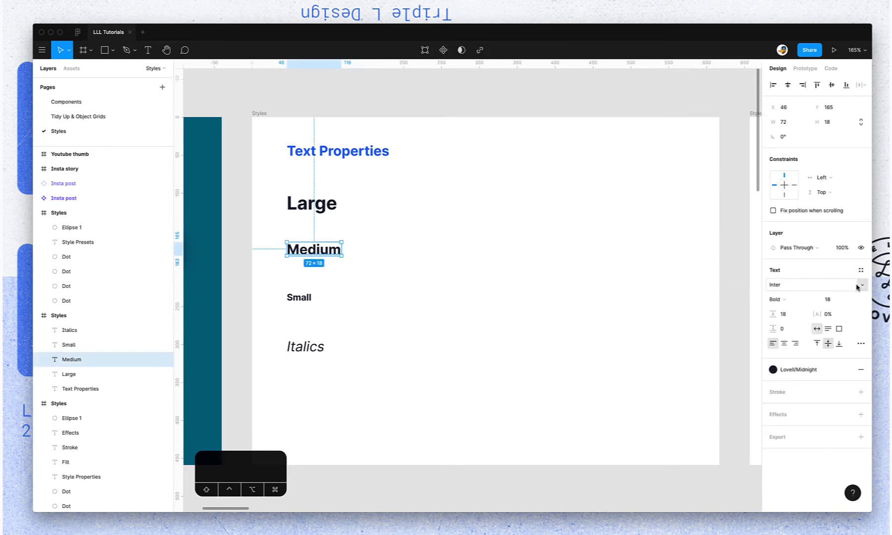
click(313, 353)
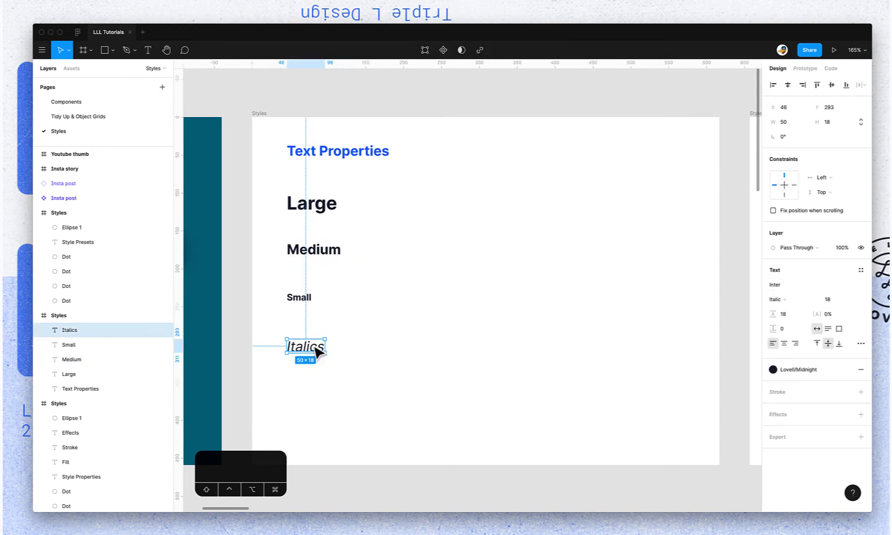
click(789, 300)
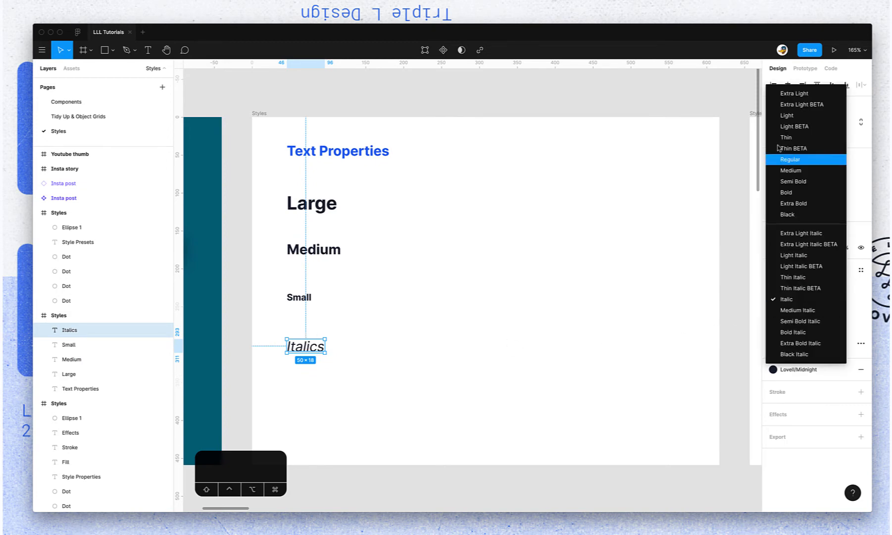
click(558, 340)
click(336, 362)
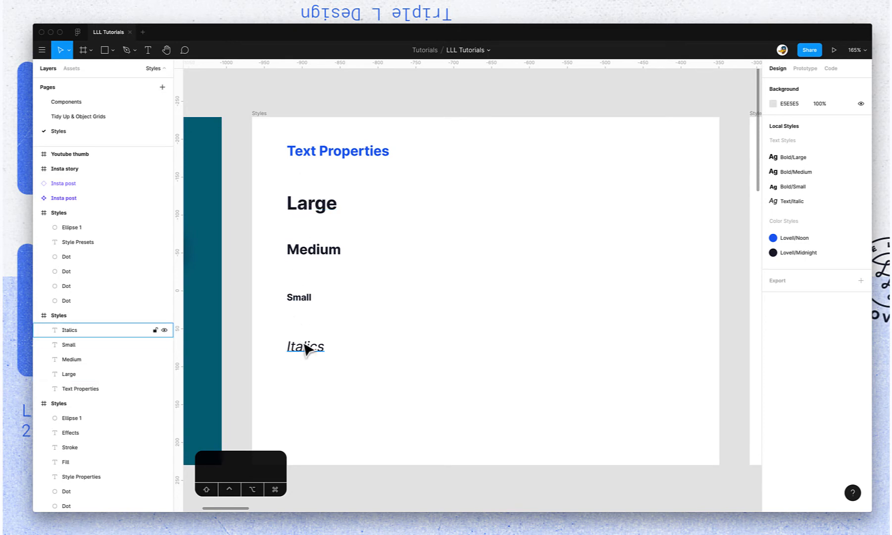
Set the fill of the large grey circle in the Style Properties frame to hex 123456.
drag(567, 215, 261, 204)
drag(464, 210, 271, 199)
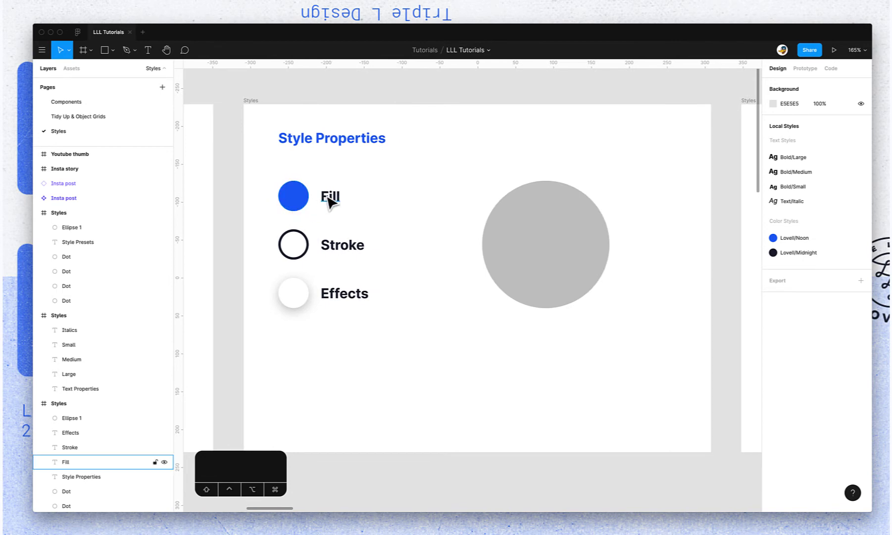
scroll(388, 189, right, 2)
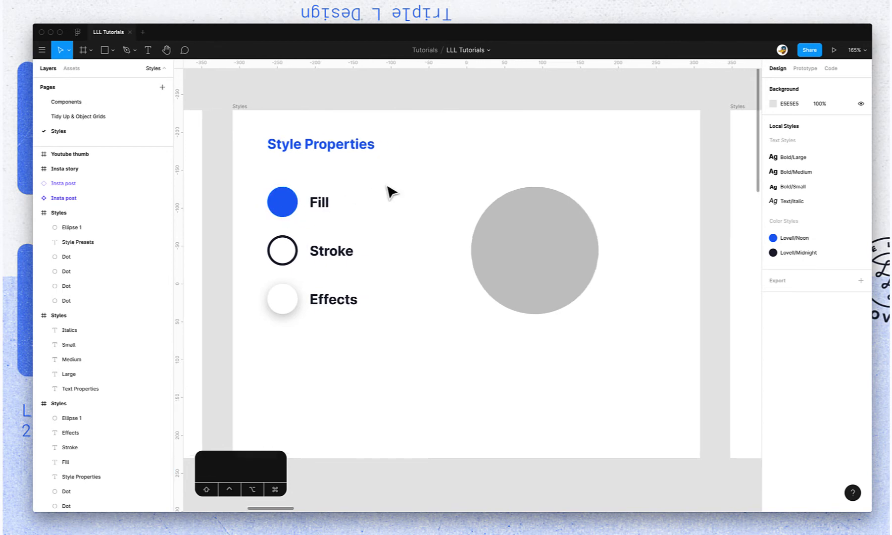
click(551, 251)
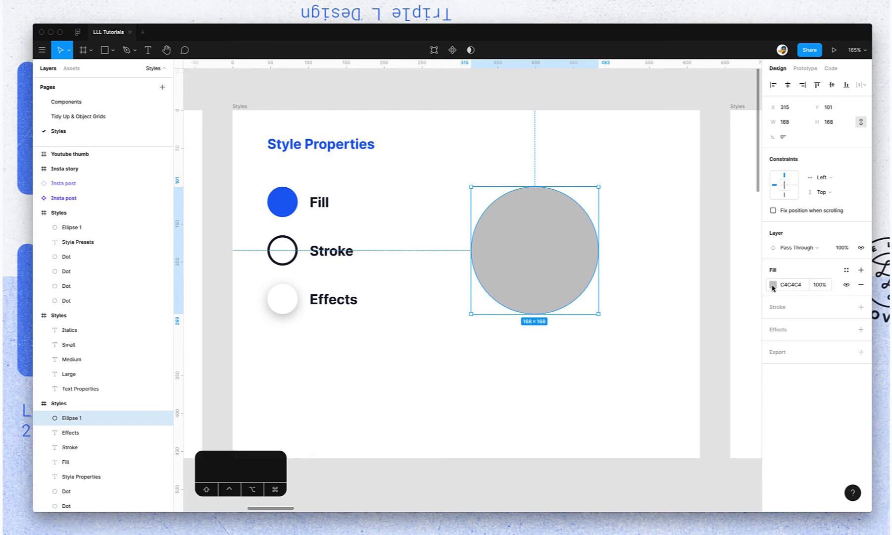
click(791, 285)
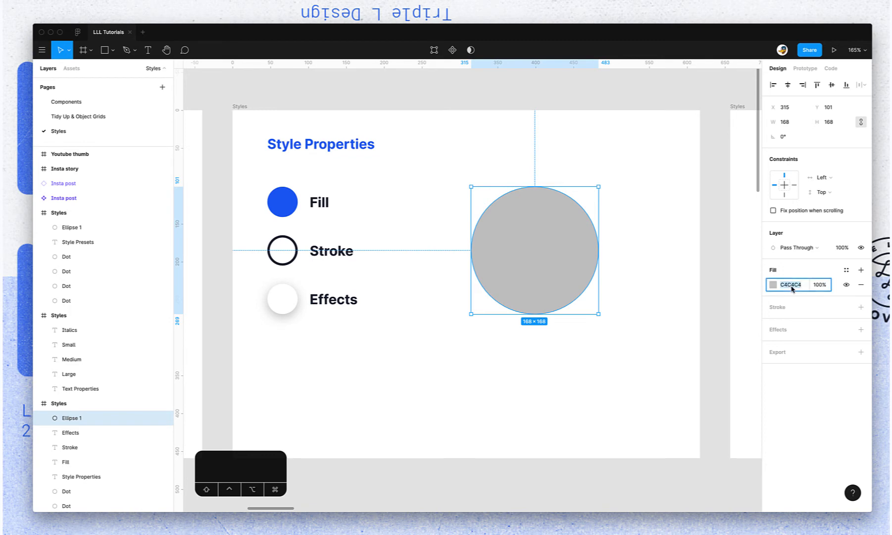
text(123456)
key(Return)
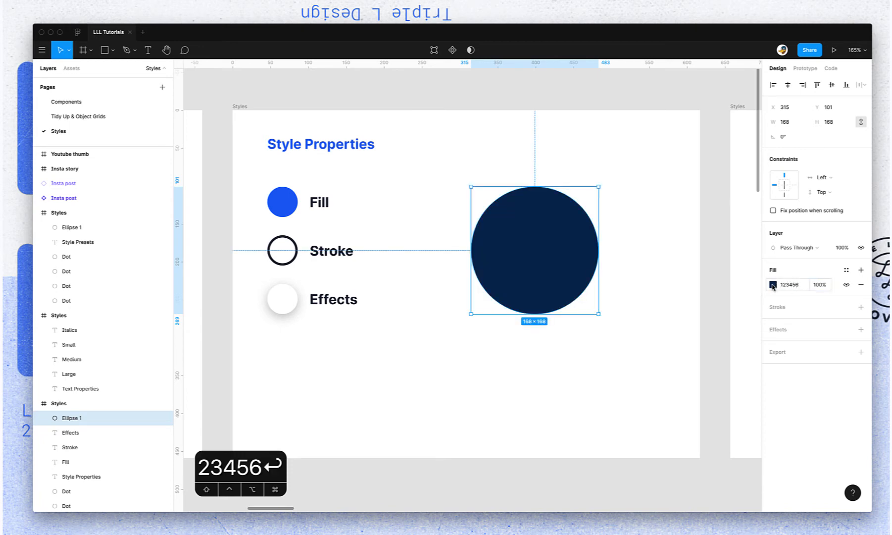
Lighten the circle's fill to 2E88E2 in the colour picker and review the available colour formats.
click(773, 284)
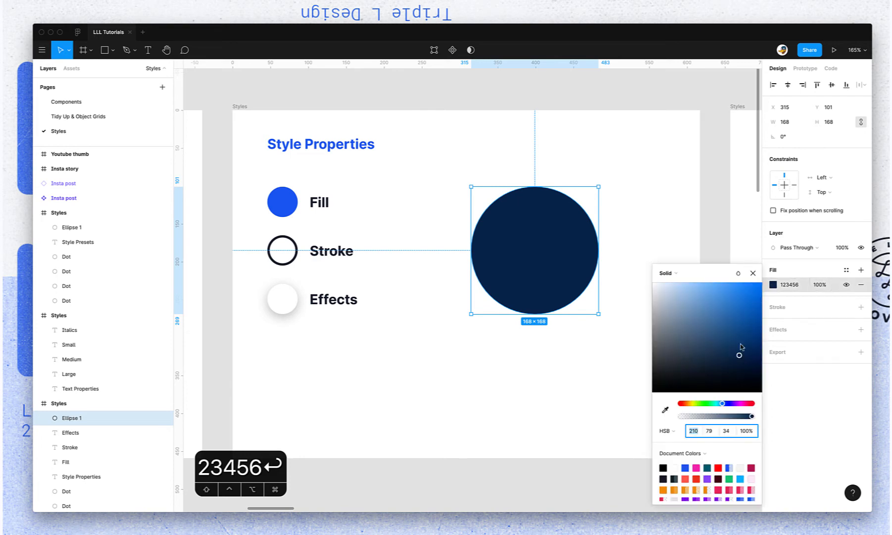
drag(741, 346, 740, 295)
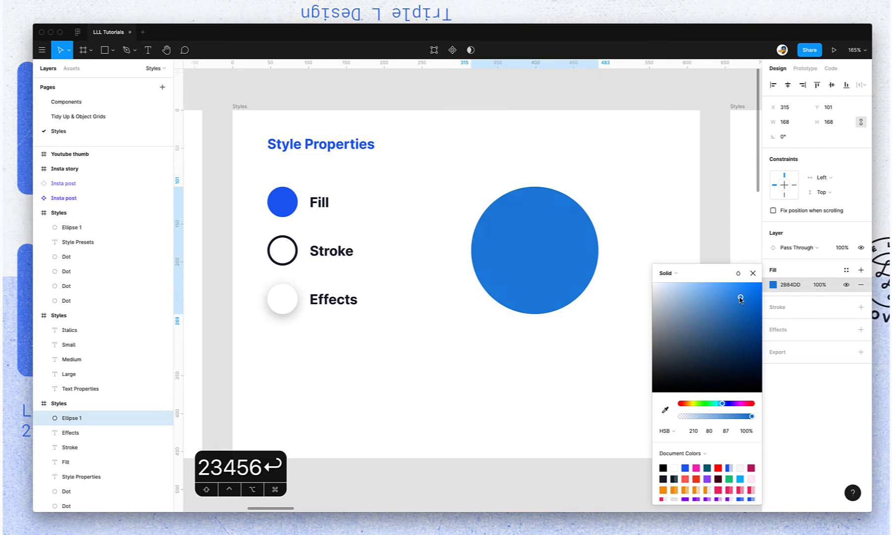
click(671, 431)
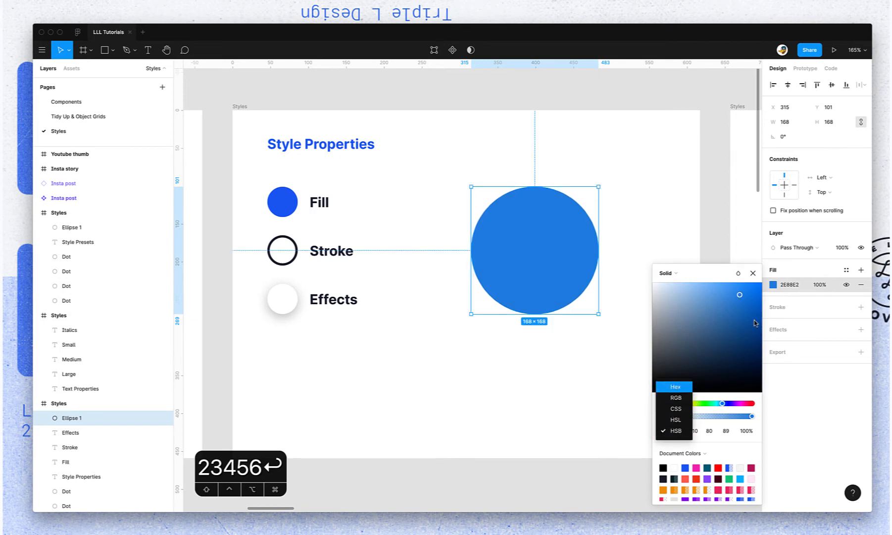
click(752, 276)
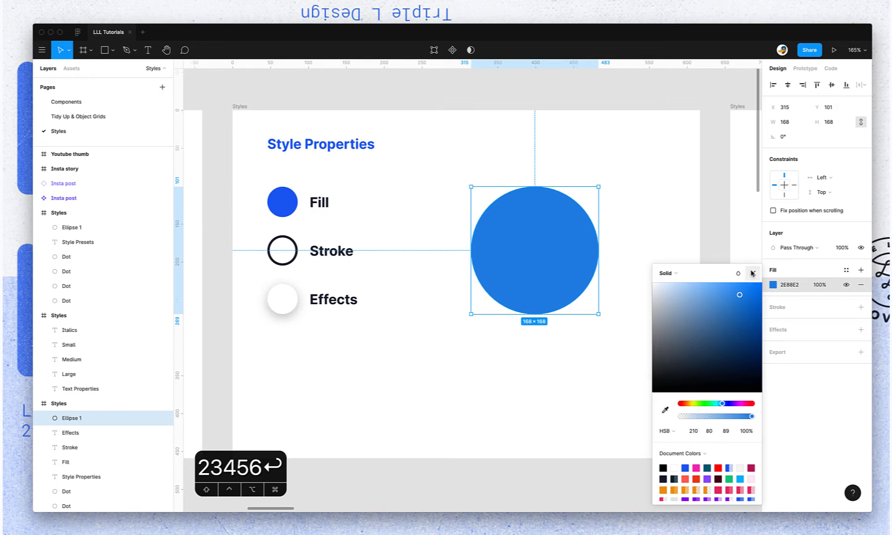
Sample the Fill dot's blue onto the large circle, undo it, and sample the same blue again with the eyedropper.
click(665, 411)
click(283, 199)
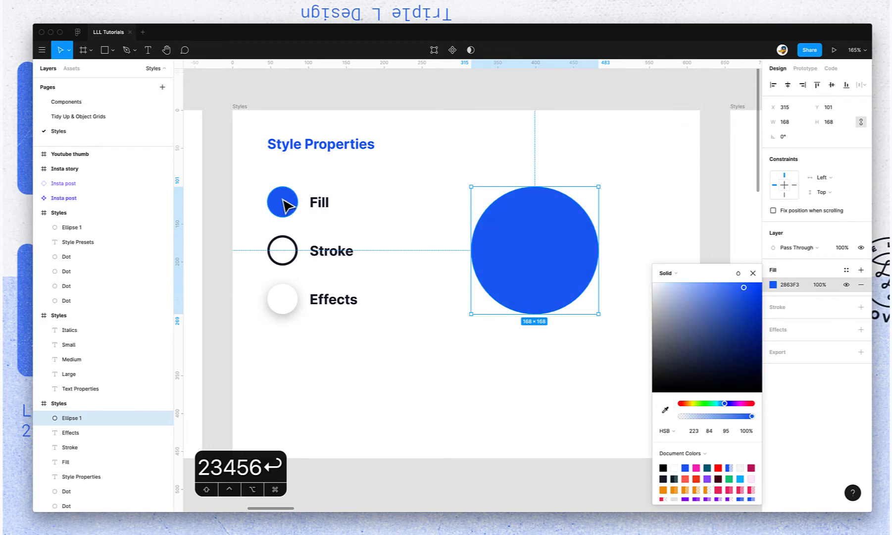
click(753, 272)
key(super+z)
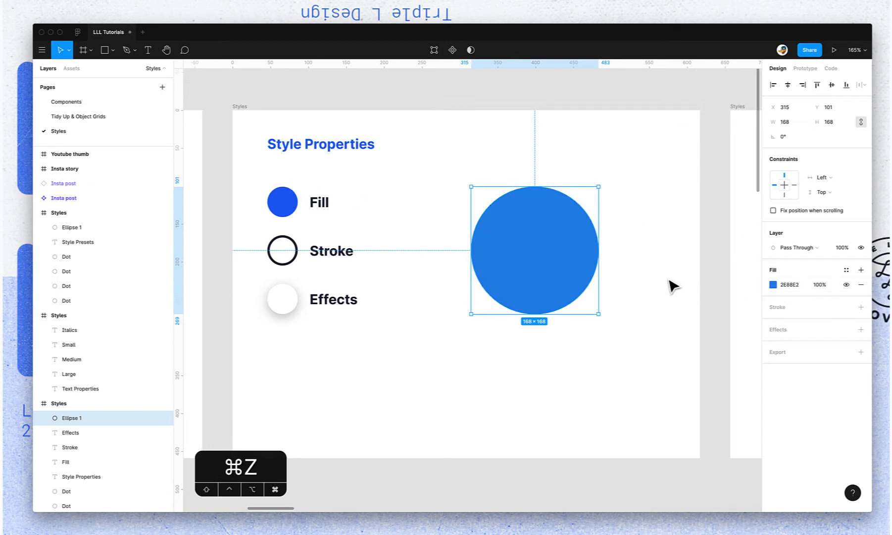
key(i)
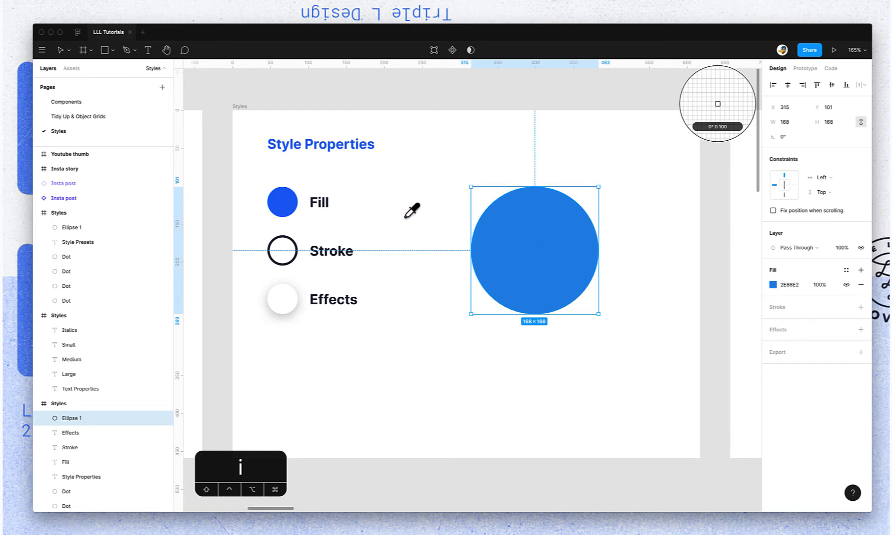
click(289, 203)
Try filling the large circle with the dark colour sampled from the Stroke dot, undoing the fill each time.
key(i)
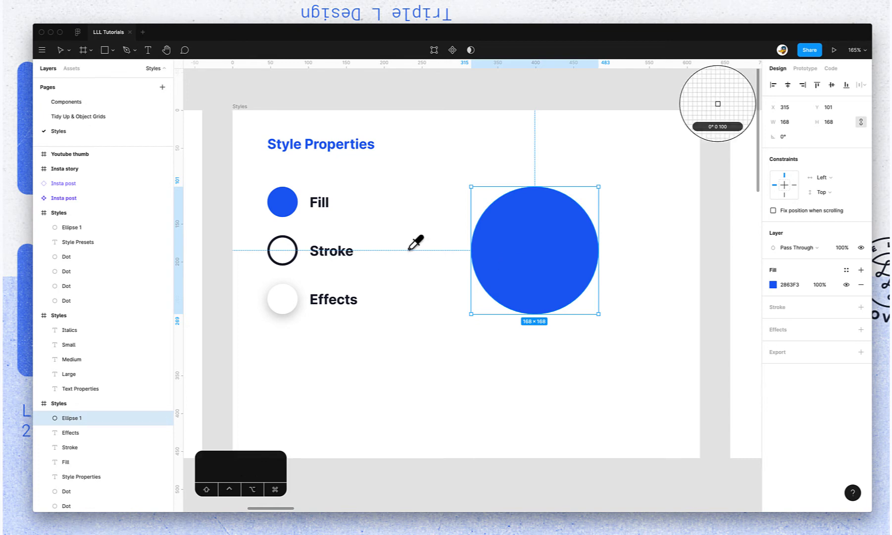
click(297, 246)
click(473, 353)
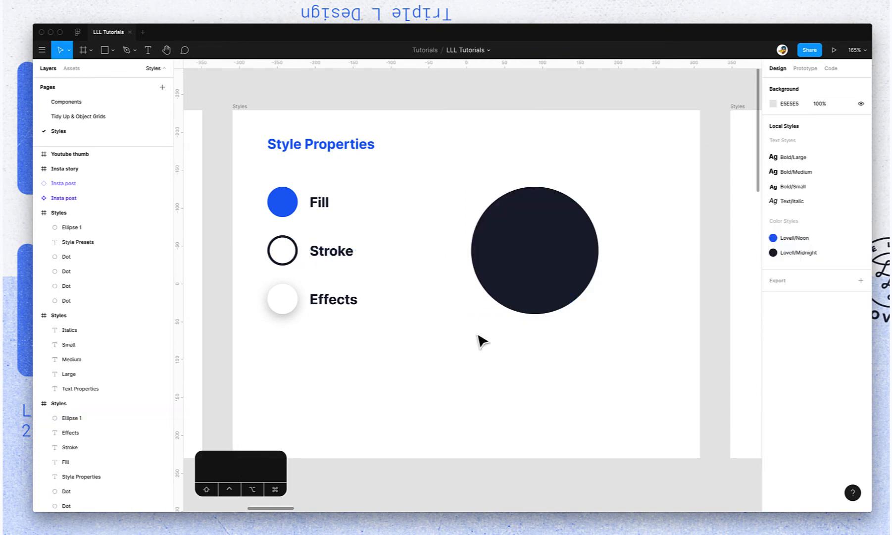
click(519, 283)
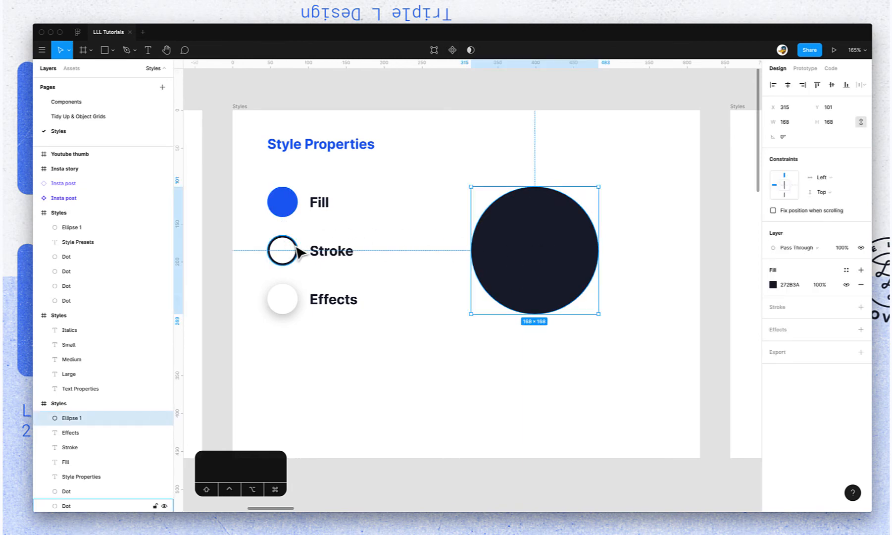
key(super+z)
key(super+z)
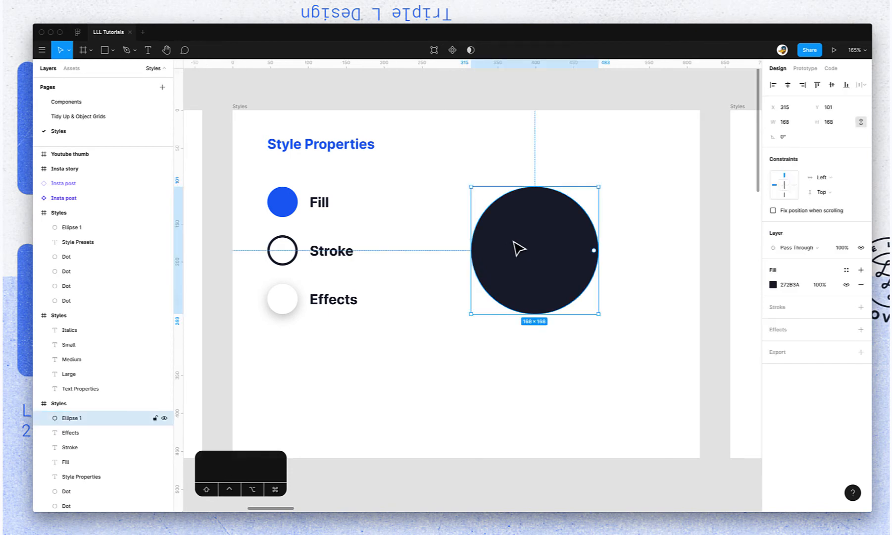
key(super+z)
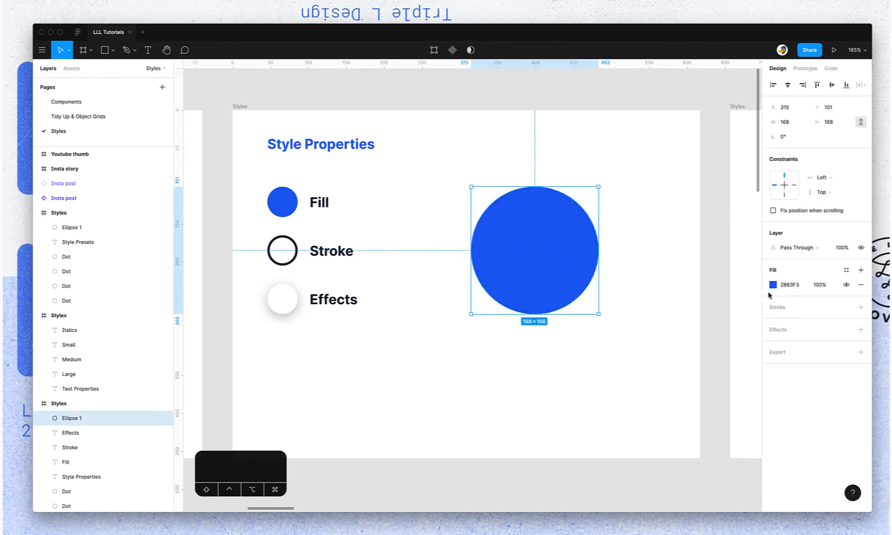
key(i)
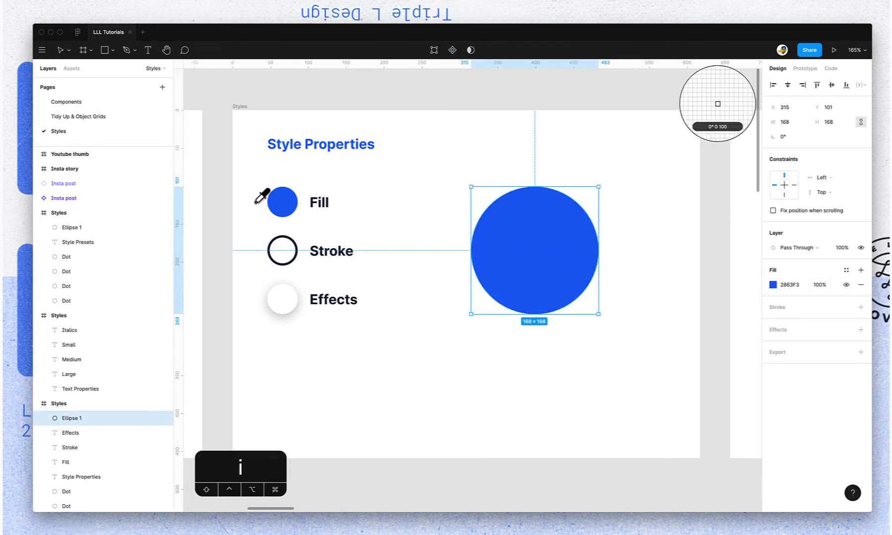
click(284, 237)
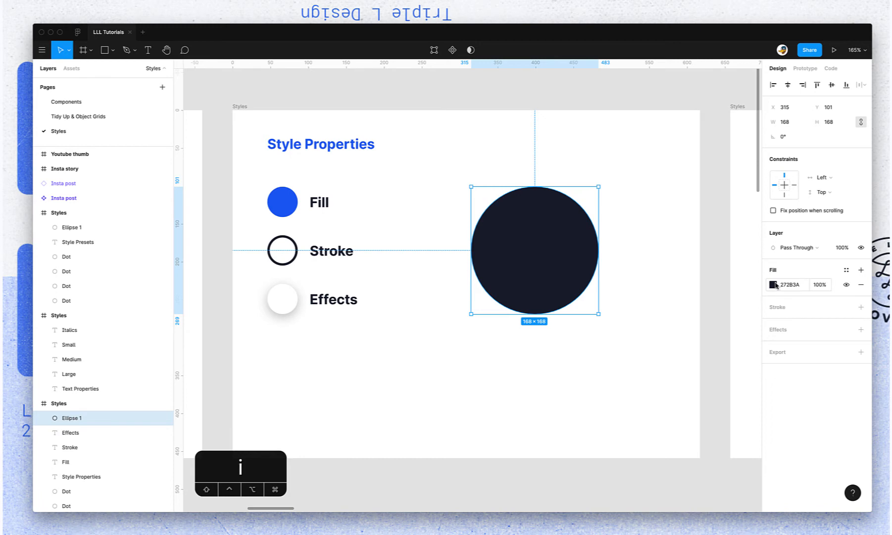
key(super+z)
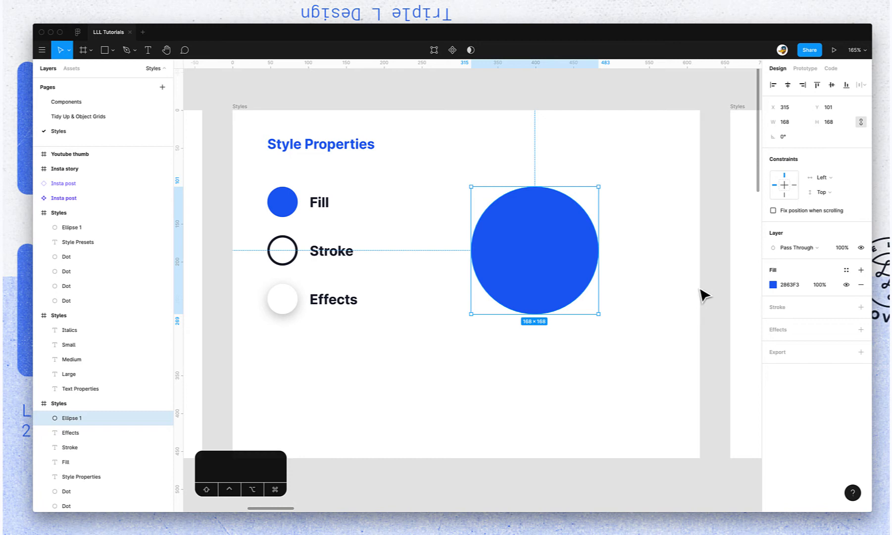
Swap the circle's blue fill to its stroke and set the stroke weight to 10.
key(shift+x)
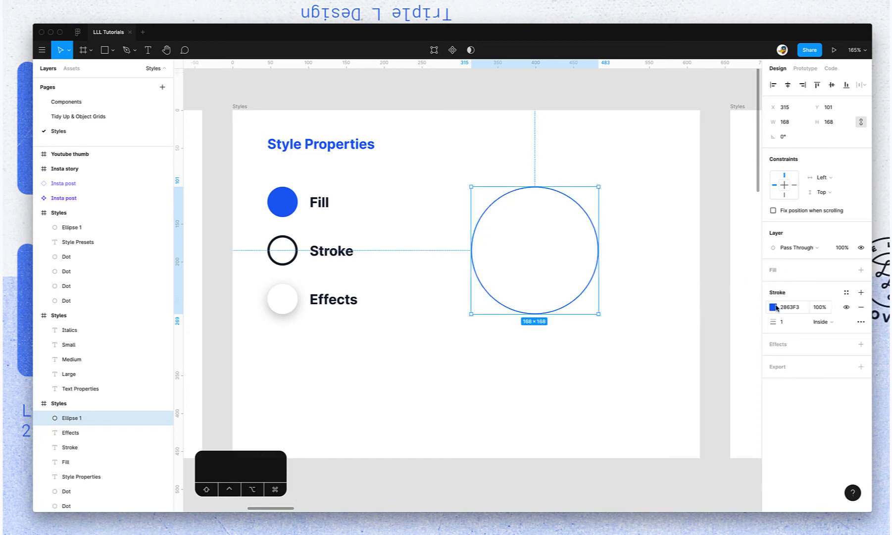
drag(773, 321, 782, 324)
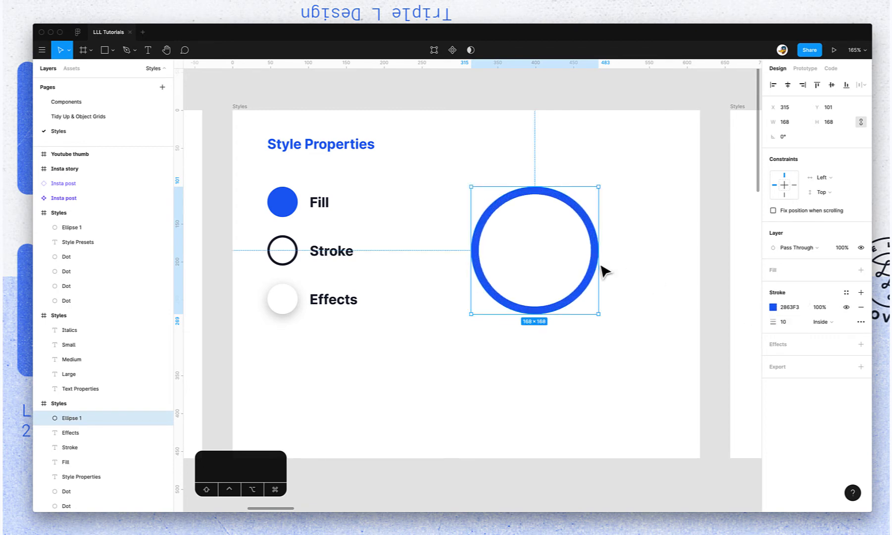
Sample the Stroke dot's dark colour onto the large circle's stroke and undo the change.
key(i)
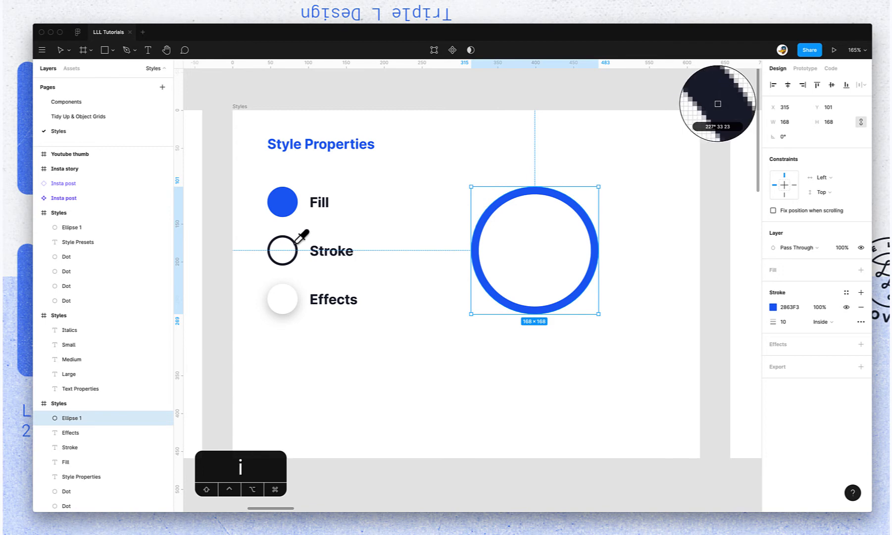
click(296, 243)
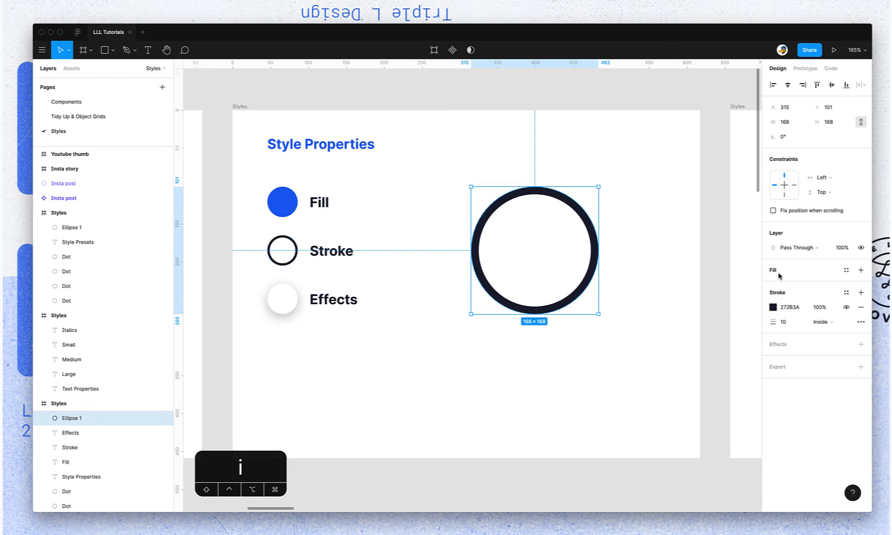
key(super+z)
Add a fill to the large circle, sample the Stroke dot's dark colour onto it, and undo the sampled colour.
click(861, 270)
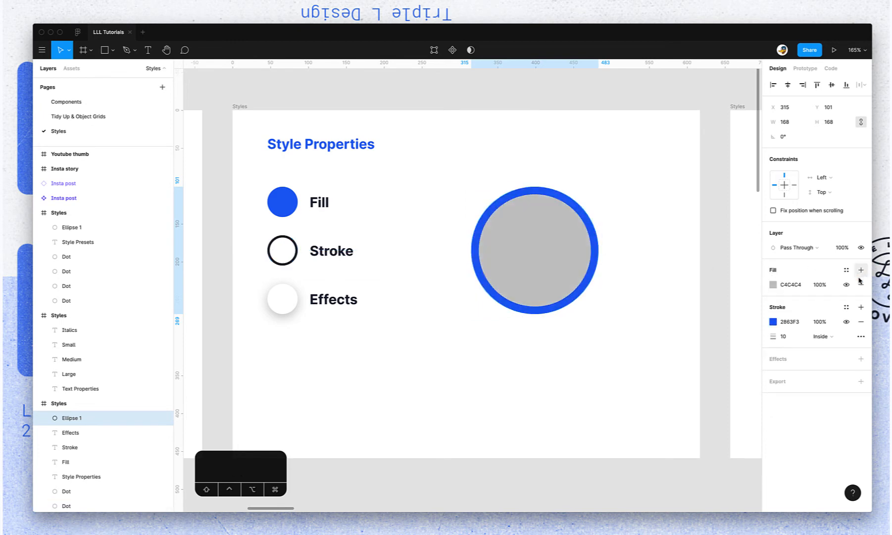
key(i)
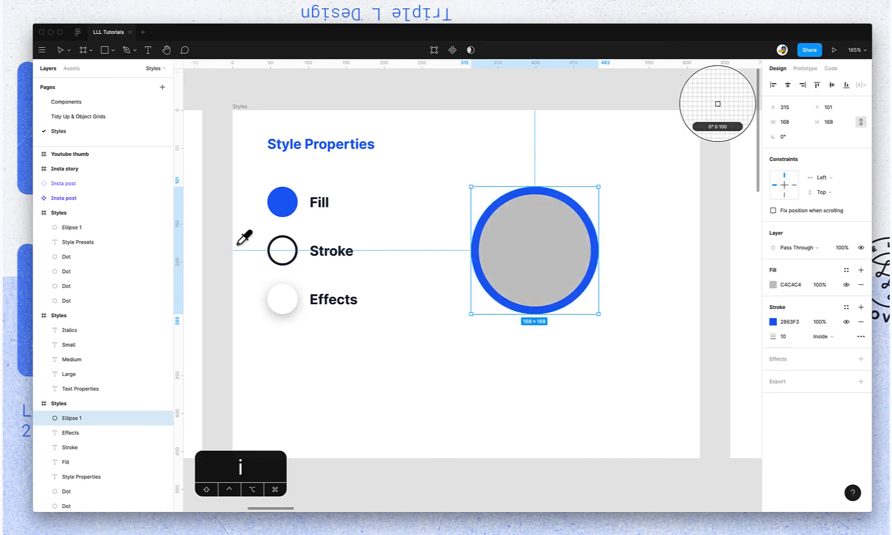
click(296, 245)
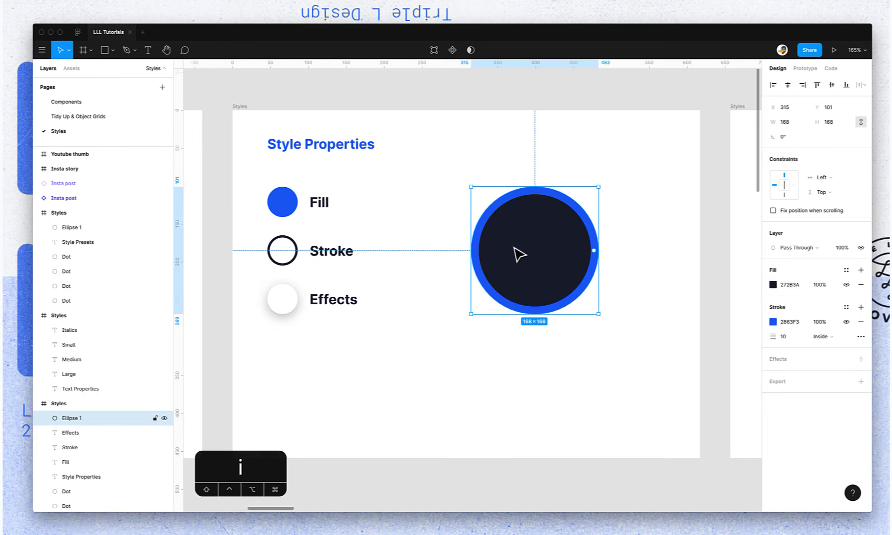
key(super+z)
click(646, 244)
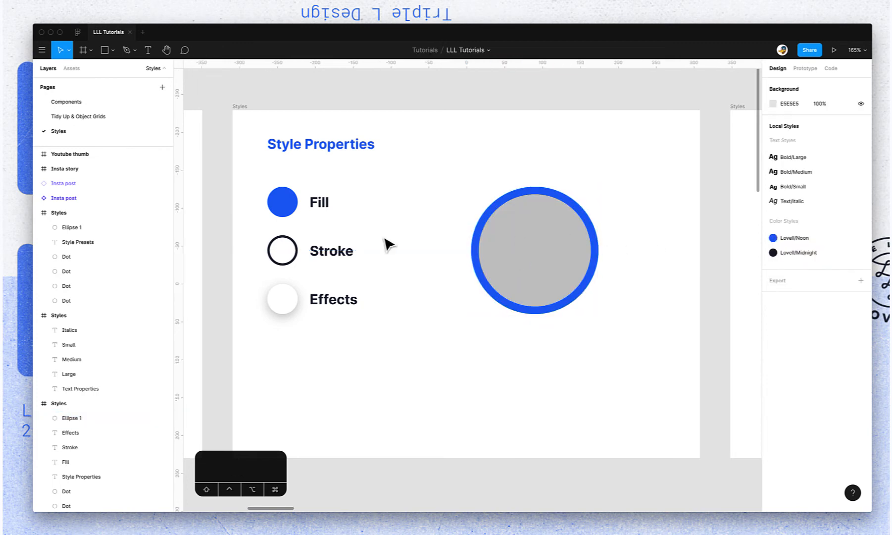
Copy all style properties of the Stroke dot, paste them onto the large circle, and compare the two shapes.
click(283, 239)
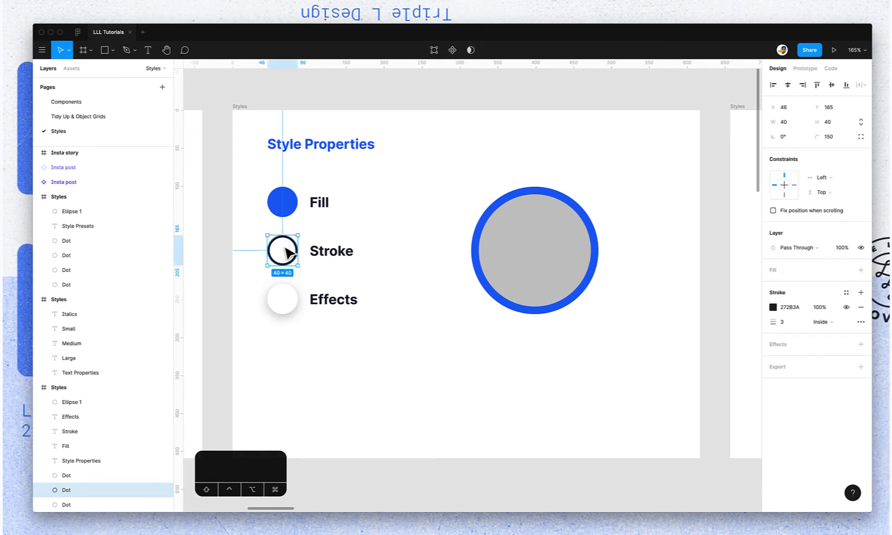
key(alt)
key(alt+super+c)
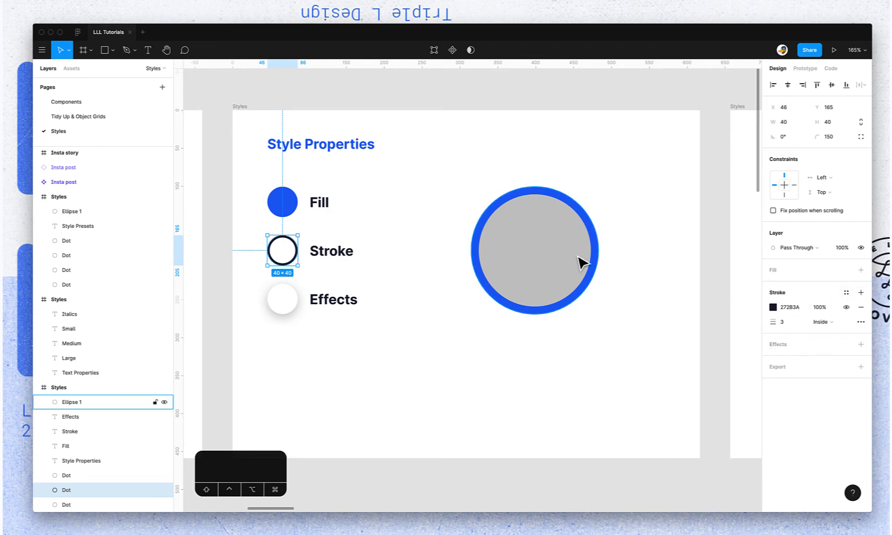
click(563, 263)
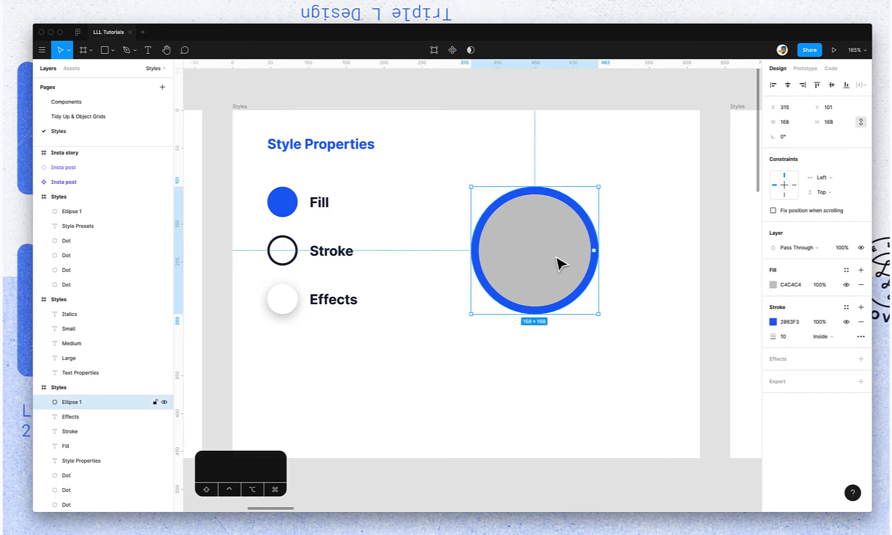
key(alt+super+v)
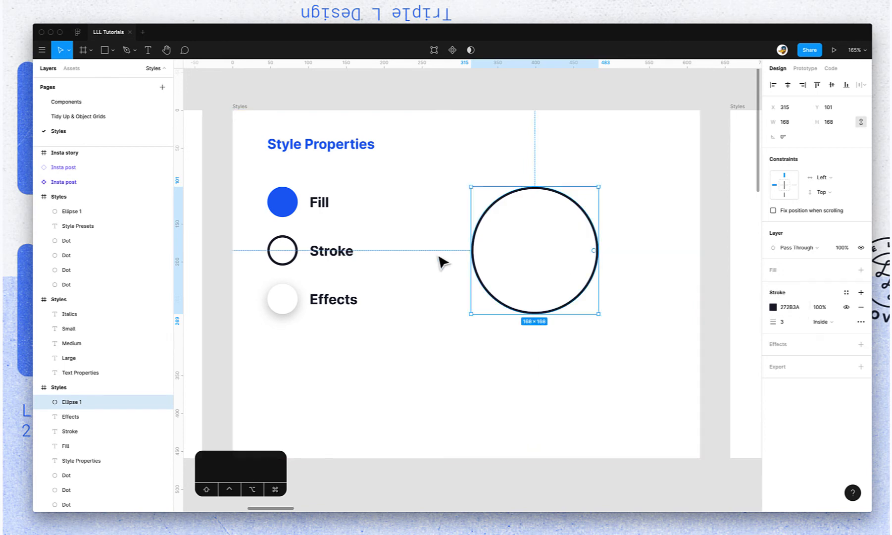
click(295, 258)
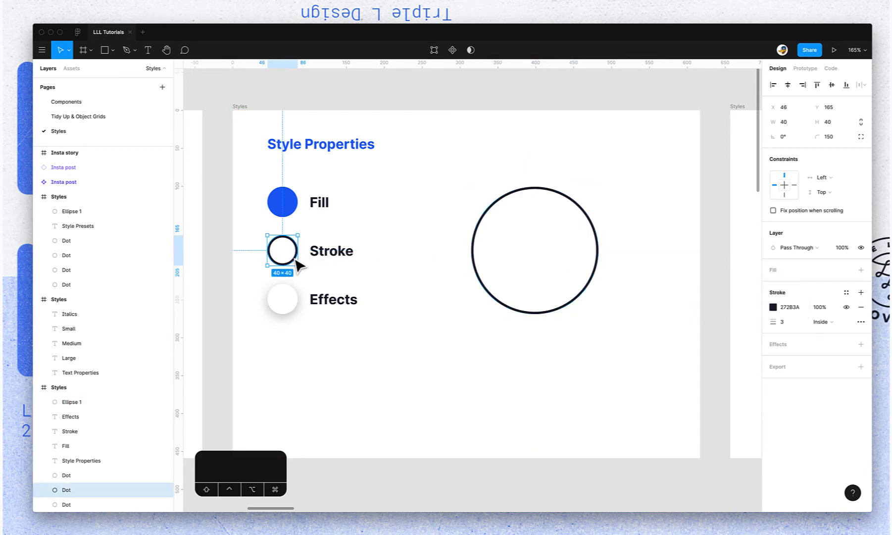
click(478, 284)
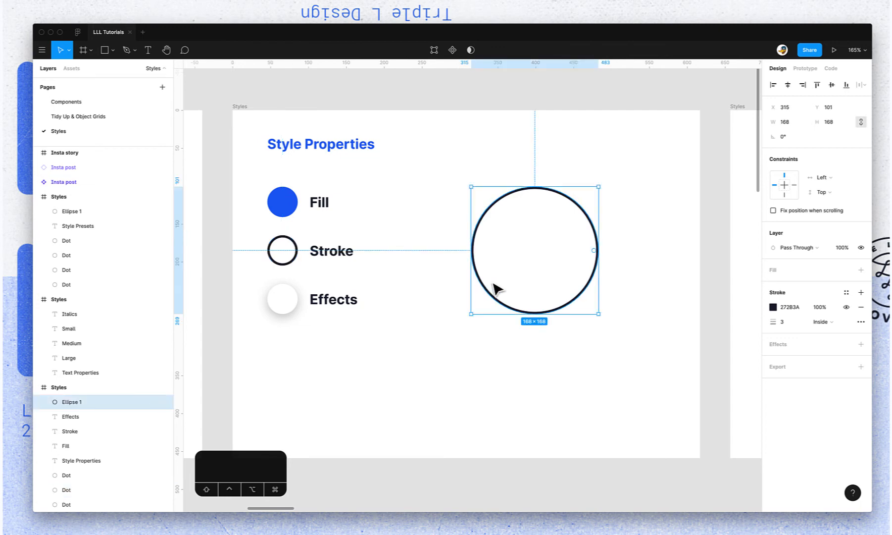
Copy the Effects dot's style properties and paste them onto the large circle.
click(298, 305)
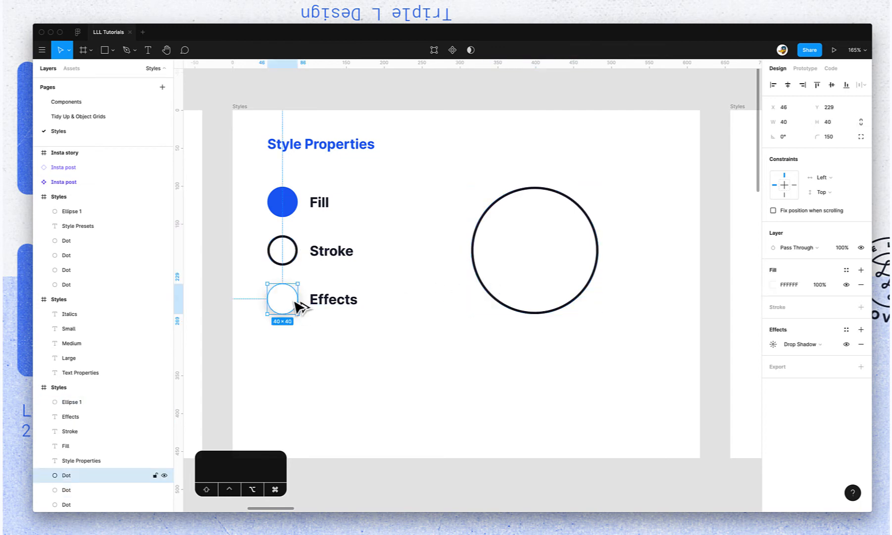
click(543, 279)
key(alt+super+v)
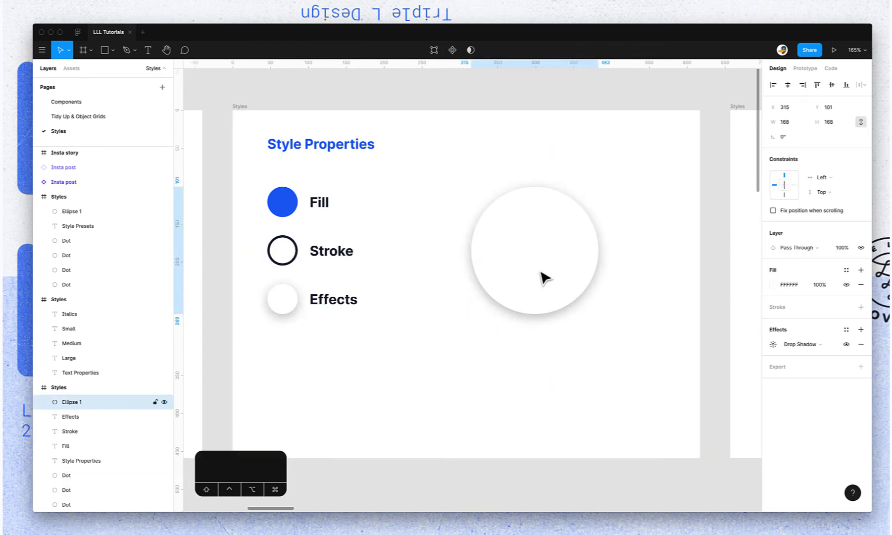
click(545, 344)
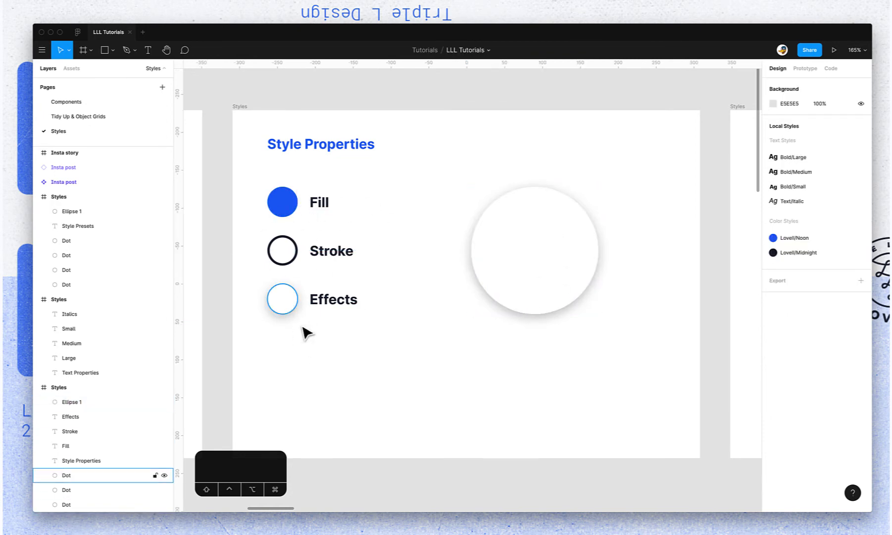
Copy the Fill dot's style properties and paste them onto the large circle.
click(290, 210)
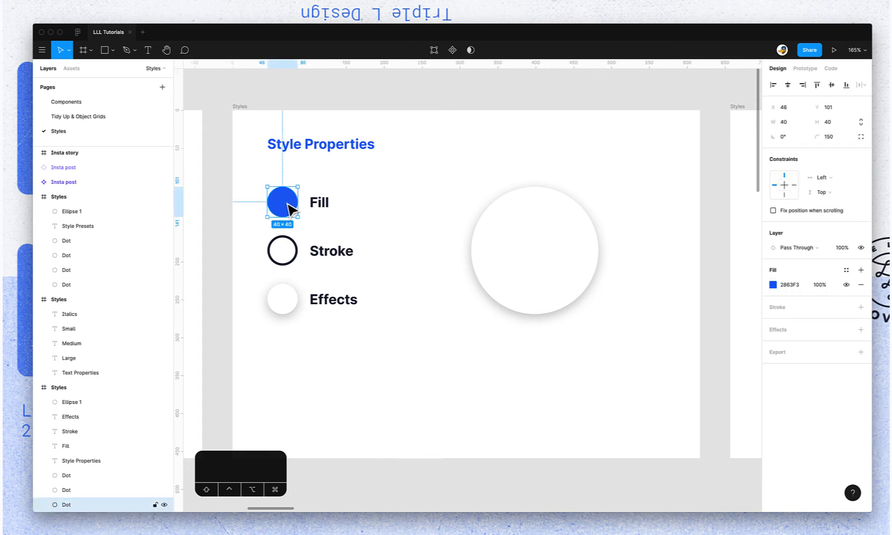
key(alt)
click(547, 268)
key(super+alt+v)
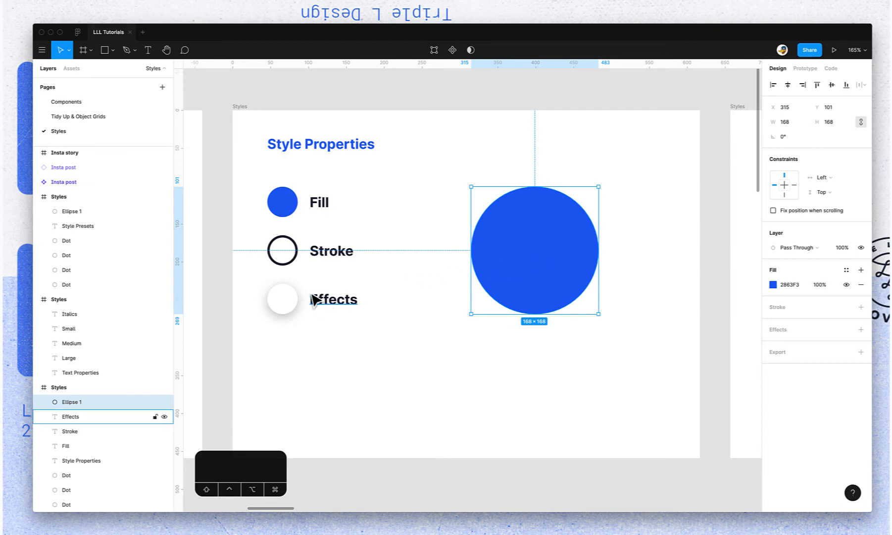
Copy only the Drop Shadow effect from the Effects dot and paste it onto the large blue circle.
click(282, 305)
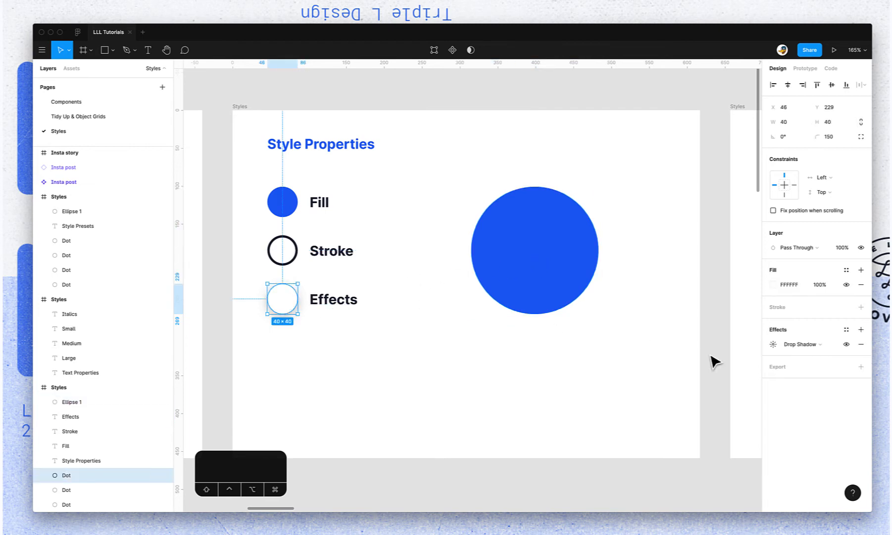
click(766, 345)
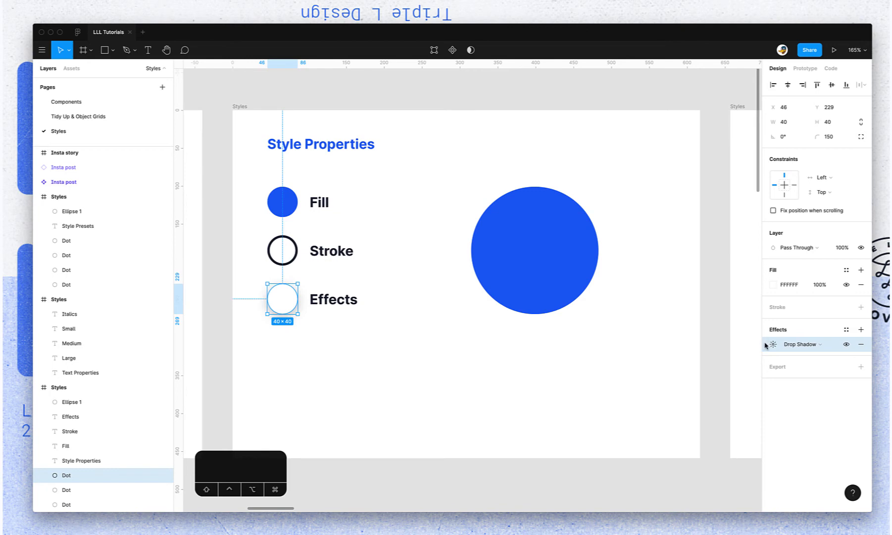
click(703, 353)
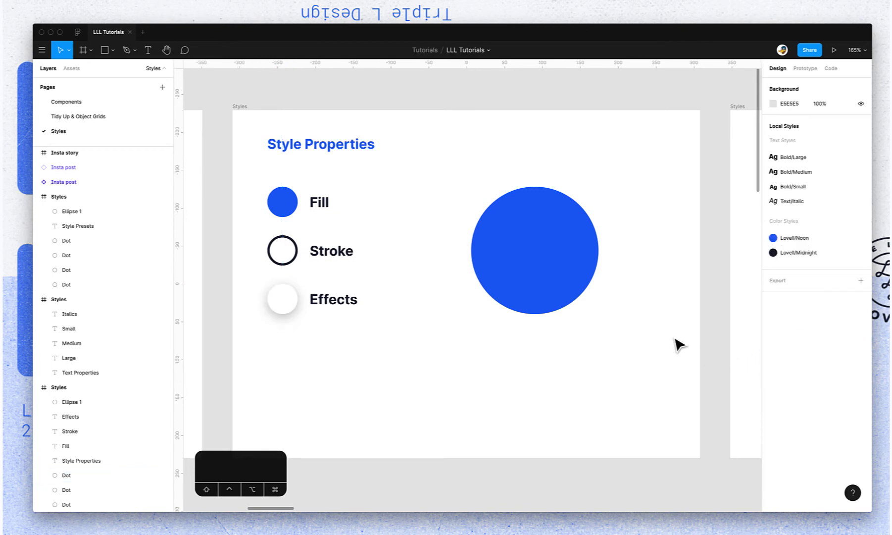
click(292, 304)
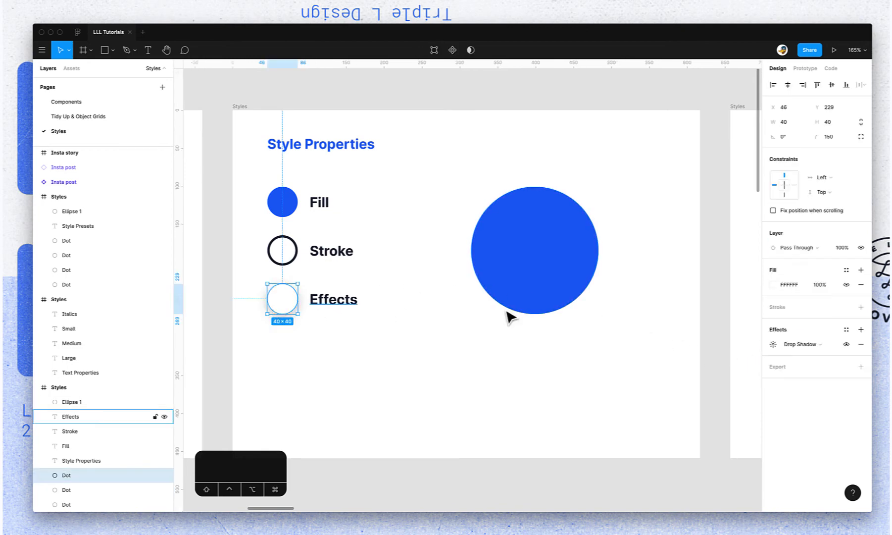
click(765, 347)
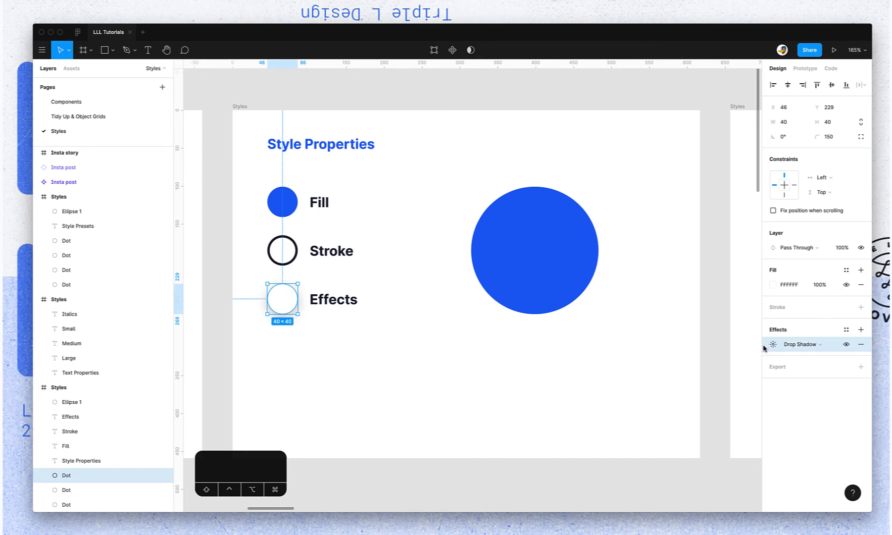
key(super+c)
click(538, 269)
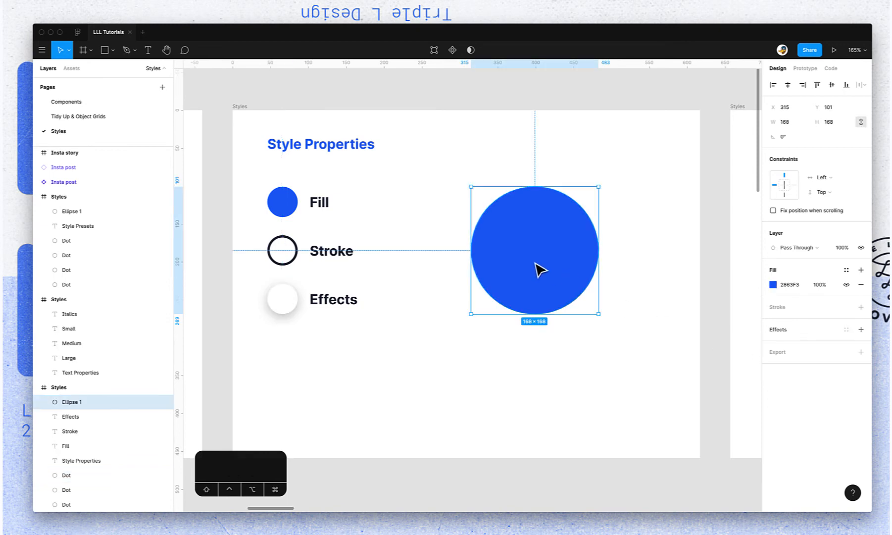
key(super+v)
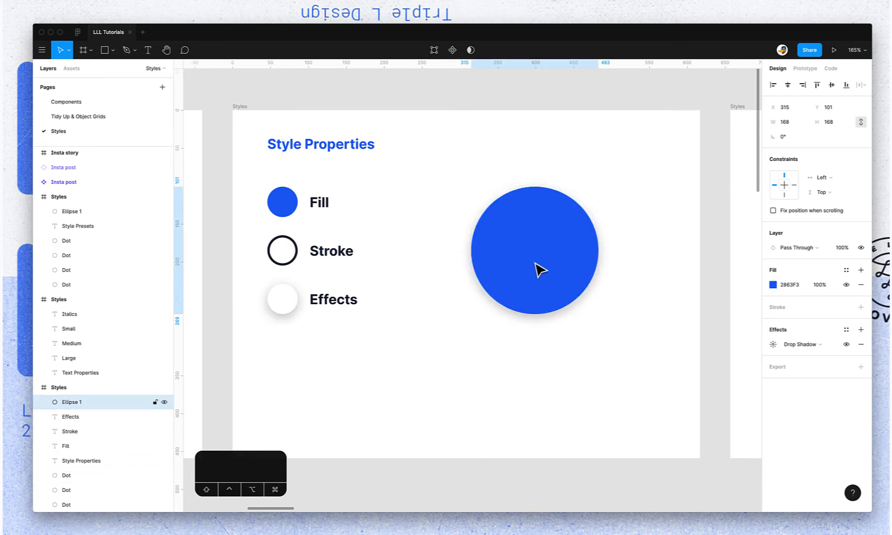
click(634, 268)
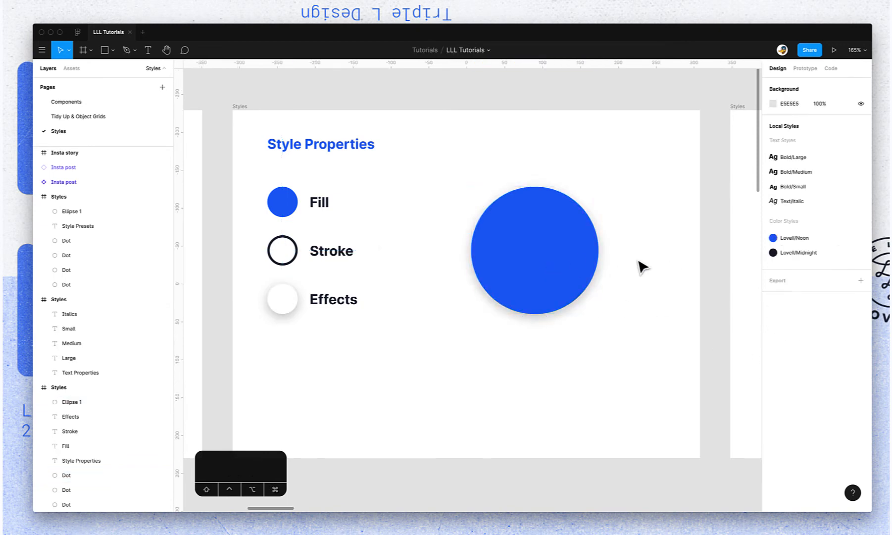
Check the Stroke dot's stroke alignment and advanced stroke options, and paste only its copied stroke colour onto the large circle.
click(291, 261)
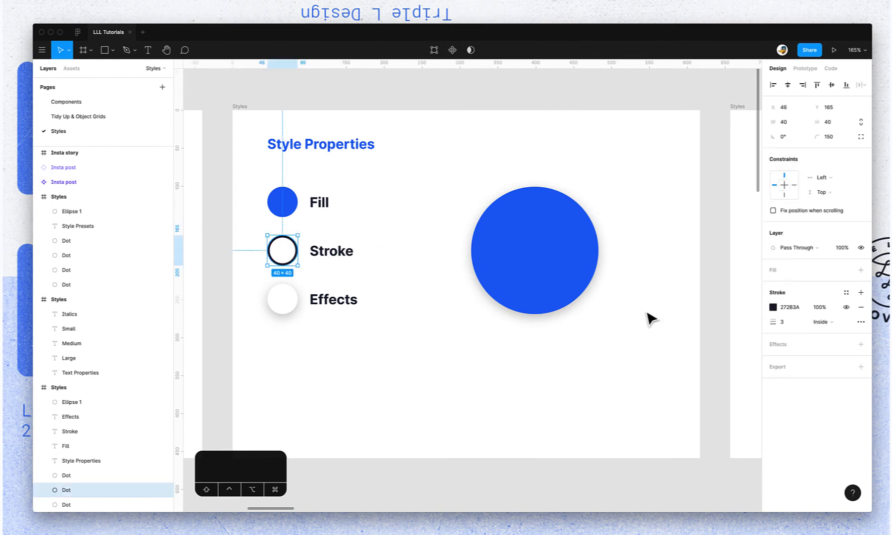
click(764, 310)
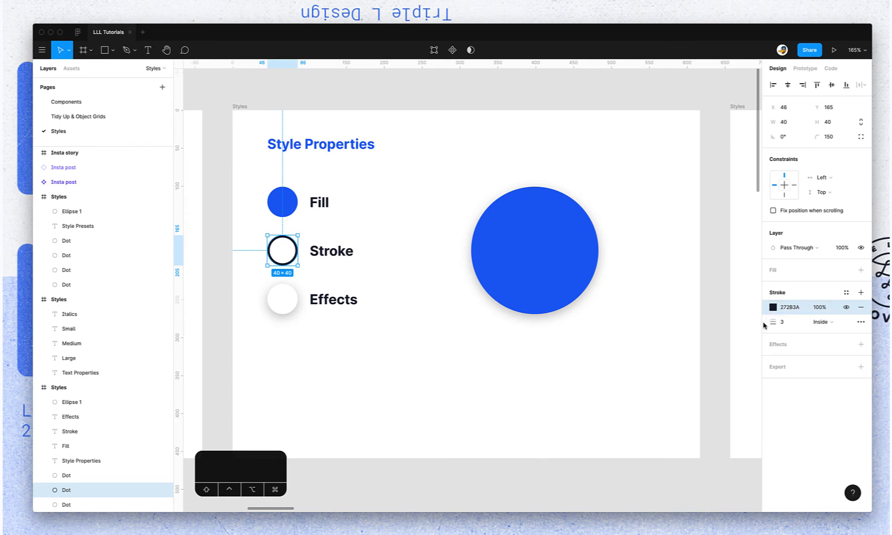
click(828, 323)
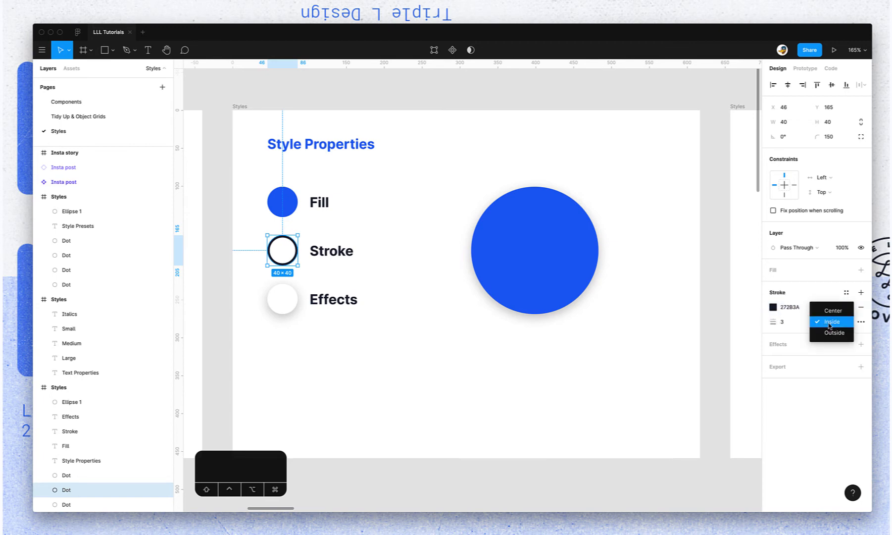
click(803, 328)
click(861, 321)
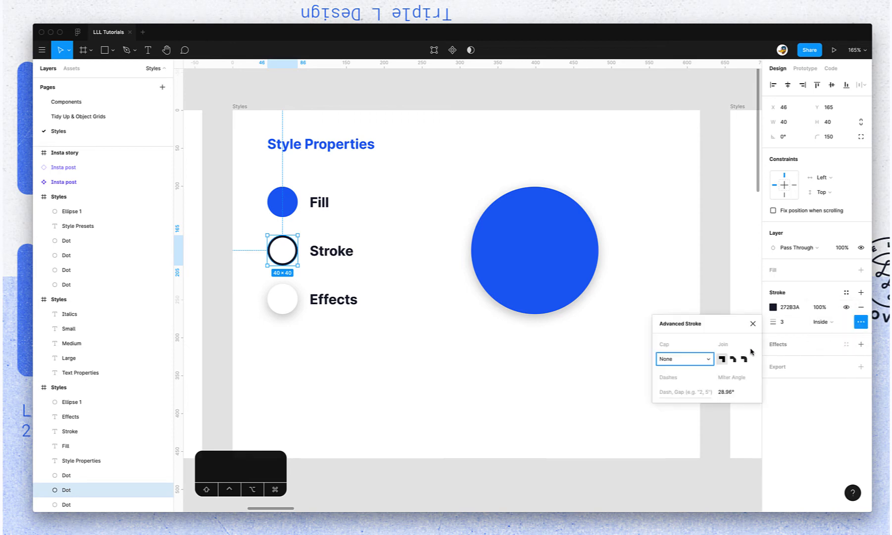
click(752, 323)
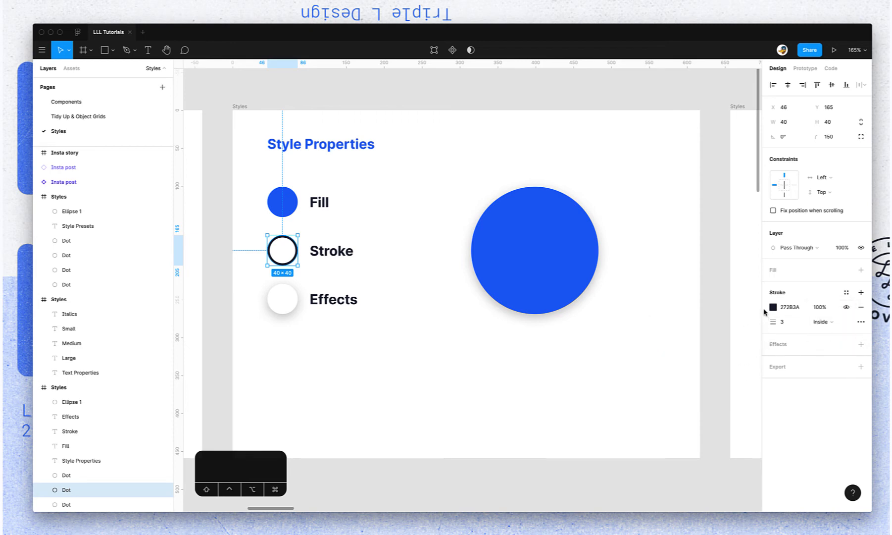
click(559, 276)
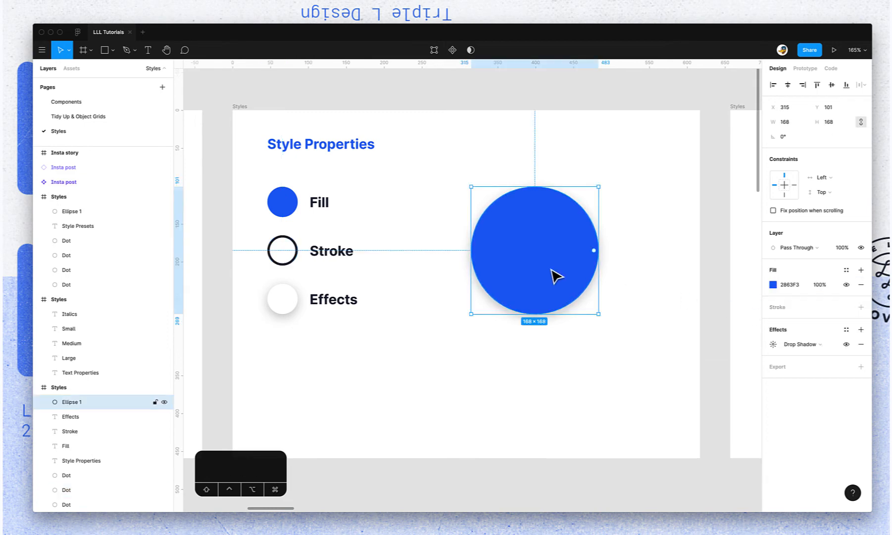
key(super+z)
Set the large circle's stroke weight to 3 and deselect it.
click(783, 337)
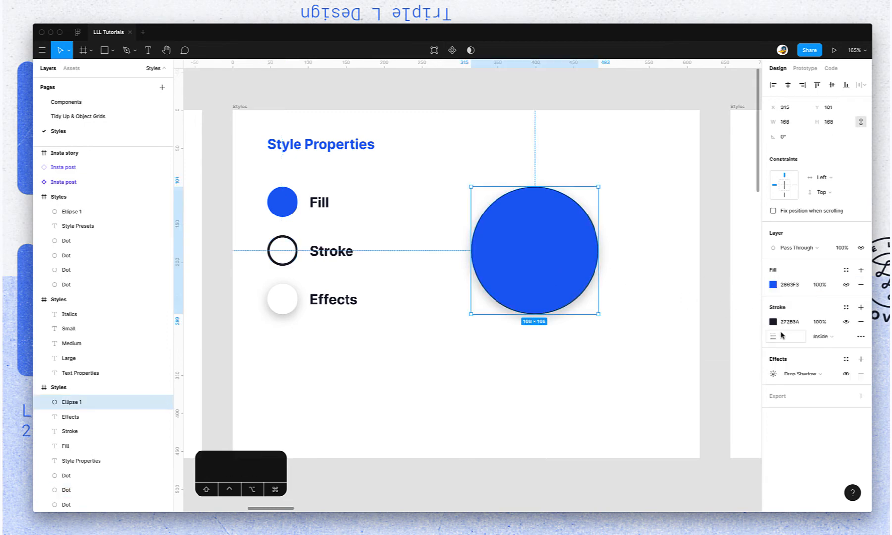
text(3)
key(Return)
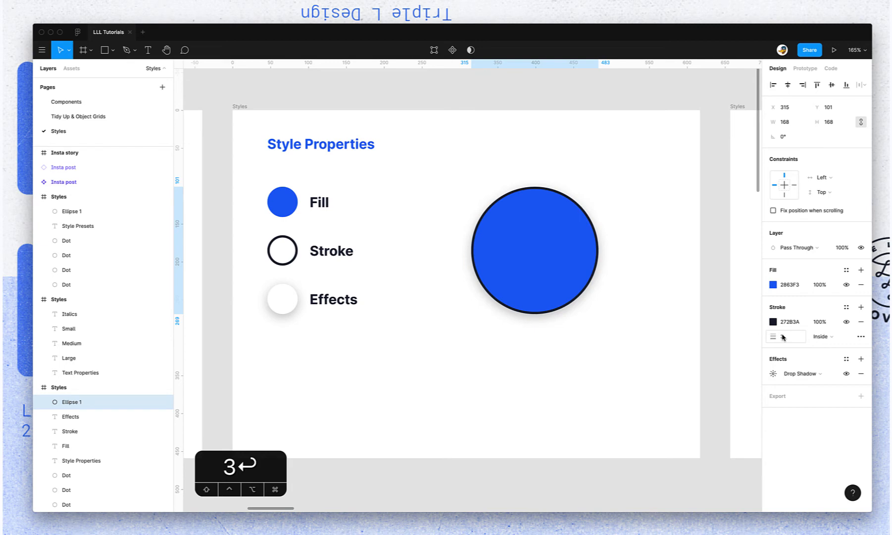
click(666, 367)
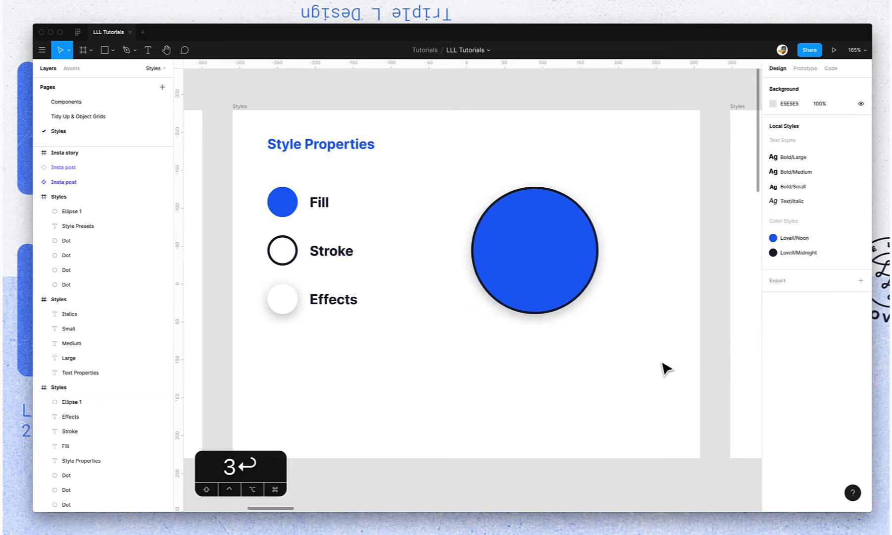
Add a linear gradient fill above the large circle's blue fill and make its end stop pure red at 0% opacity.
click(542, 253)
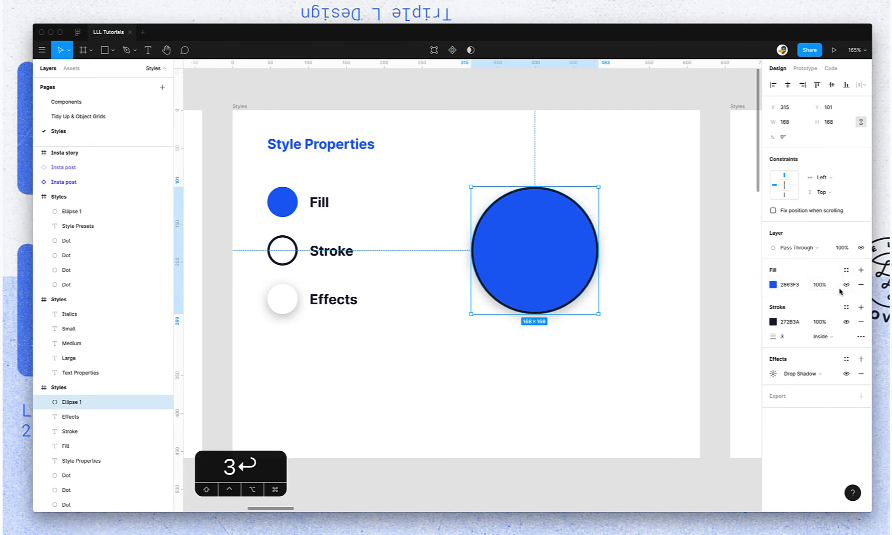
click(862, 270)
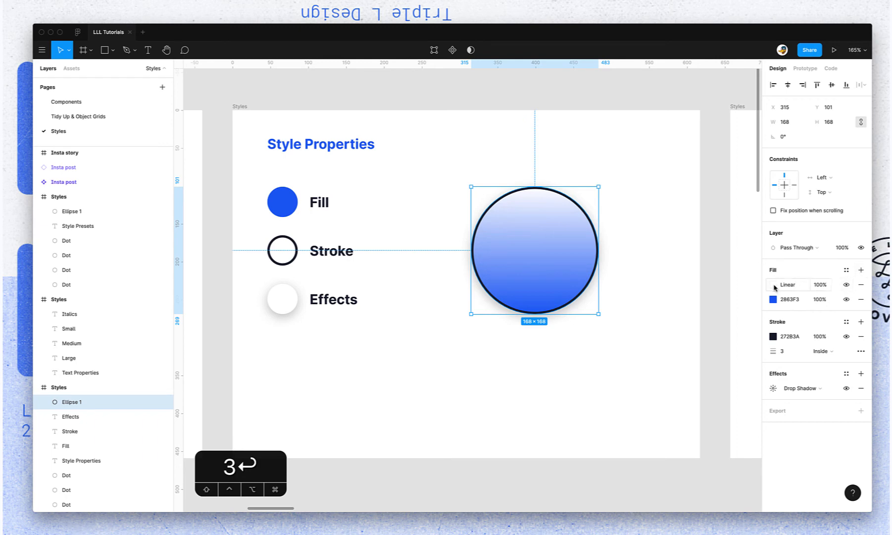
click(773, 286)
drag(746, 263, 762, 281)
click(718, 287)
drag(709, 262, 758, 266)
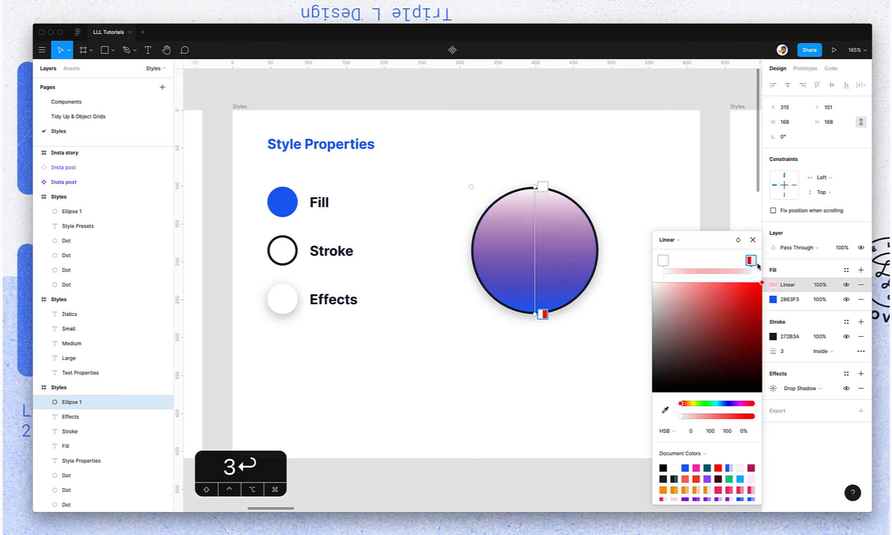
Set the gradient's start stop to pale pink, HSB 0, 17, 92 at 100% opacity, and close the colour picker.
click(663, 261)
drag(649, 287, 671, 290)
mouse_move(543, 186)
mouse_down()
mouse_move(544, 249)
mouse_move(539, 187)
mouse_up()
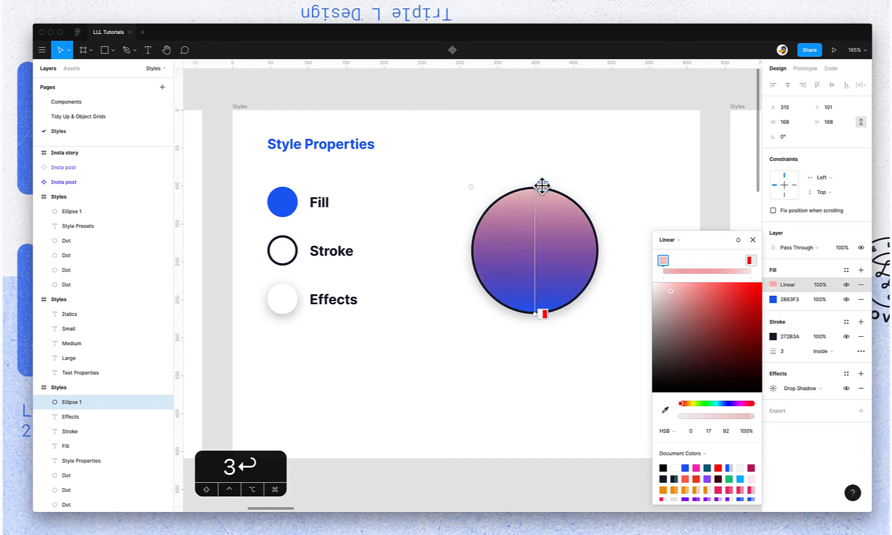
click(753, 239)
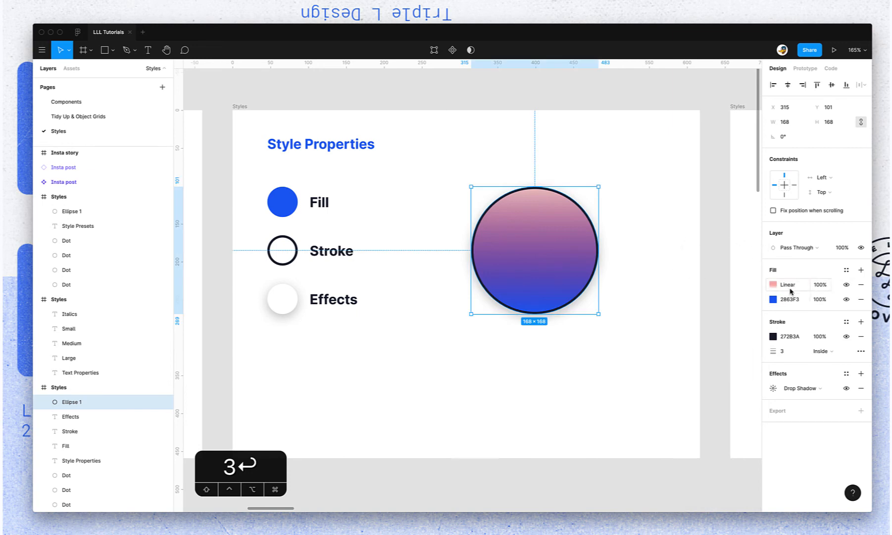
Swap the large circle's fill and stroke back and forth, finishing with the gradient as the fill, and deselect it.
key(shift+x)
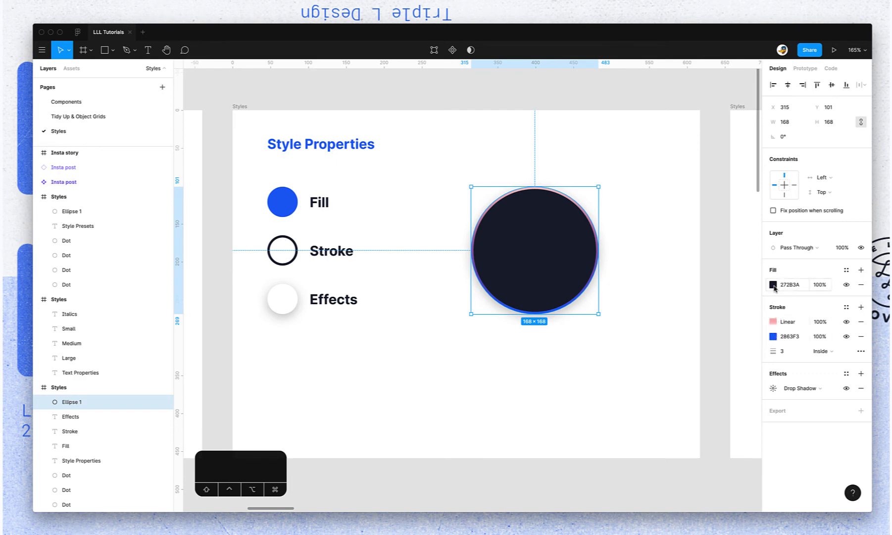
key(shift+x)
key(shift+x)
key(shift+x)
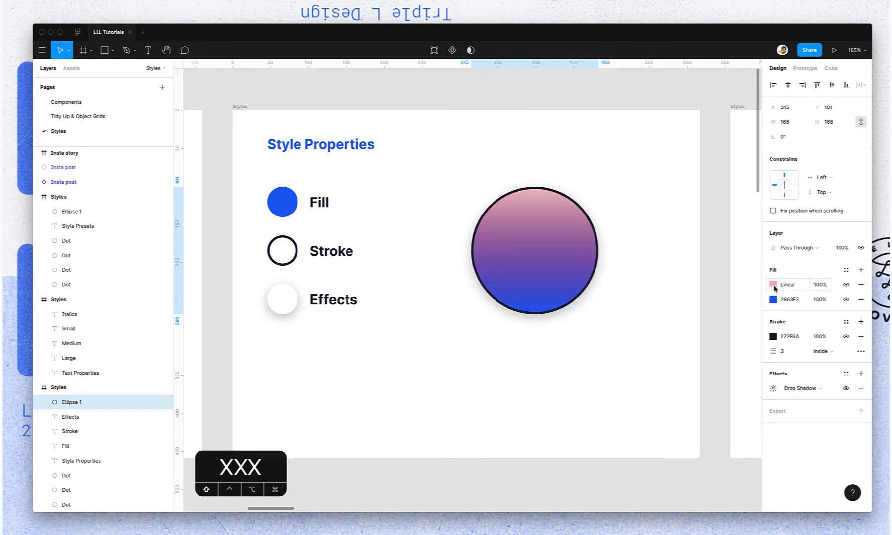
key(shift+x)
key(shift+x)
click(685, 283)
Copy the gradient circle's style properties and paste them onto the large grey circle in the Style Presets frame.
drag(653, 283, 325, 272)
scroll(344, 292, left, 5)
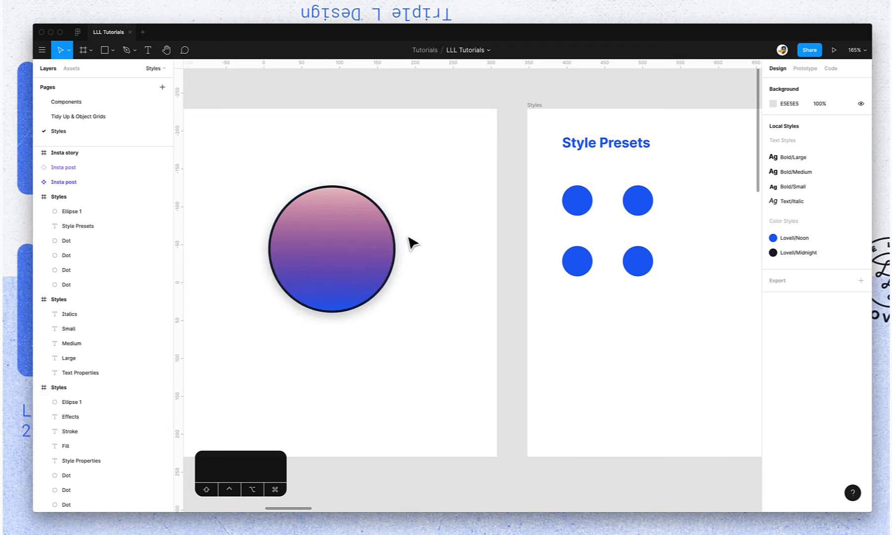
drag(641, 289, 552, 281)
mouse_move(592, 211)
mouse_down()
mouse_move(476, 212)
mouse_move(578, 216)
mouse_up()
click(217, 261)
key(alt+super+c)
scroll(338, 279, right, 5)
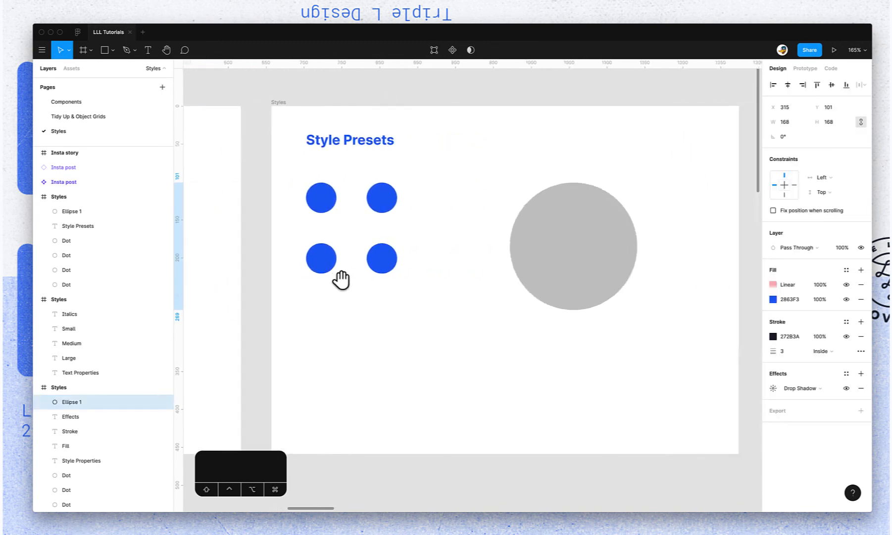
key(alt+super+v)
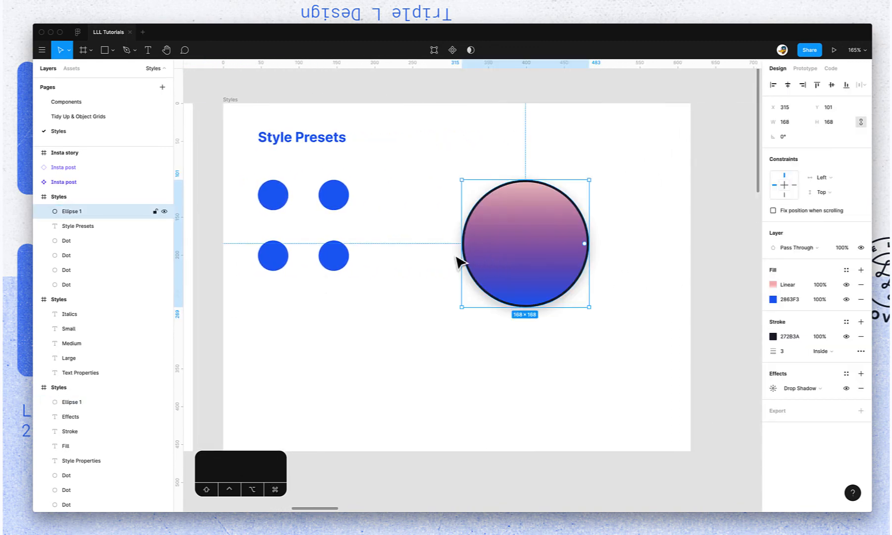
Create a color style named Lovell/Sunset from the Style Presets circle's combined gradient and blue fill.
click(430, 272)
mouse_move(428, 259)
mouse_down()
mouse_move(450, 259)
mouse_move(442, 263)
mouse_up()
click(523, 238)
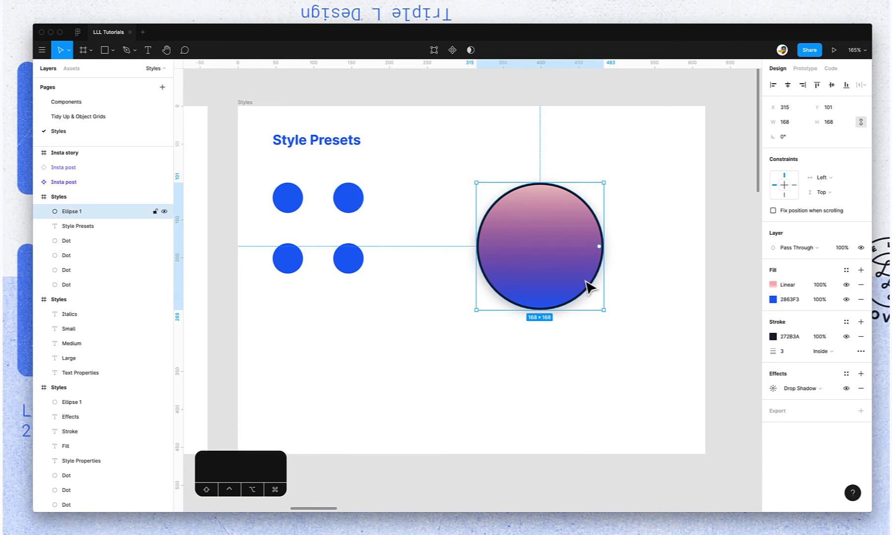
click(846, 270)
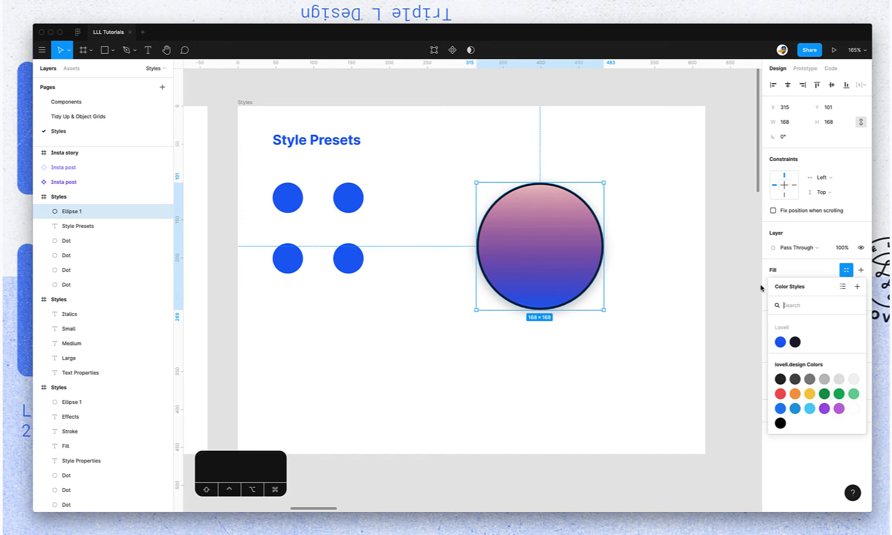
click(850, 269)
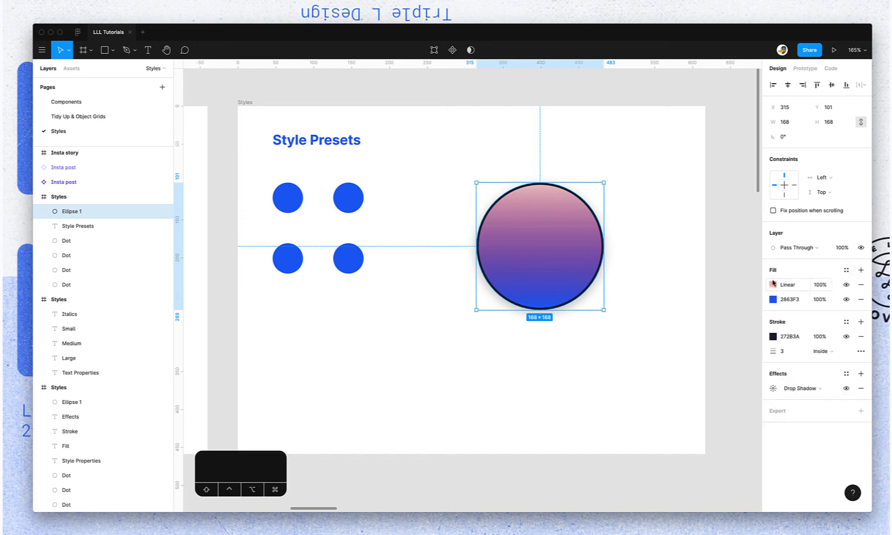
click(846, 270)
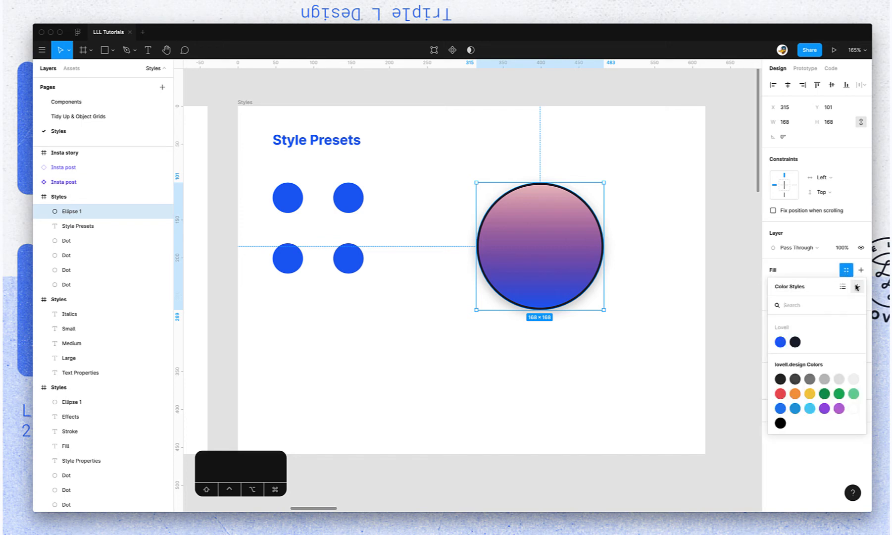
click(857, 288)
text(Lovel)
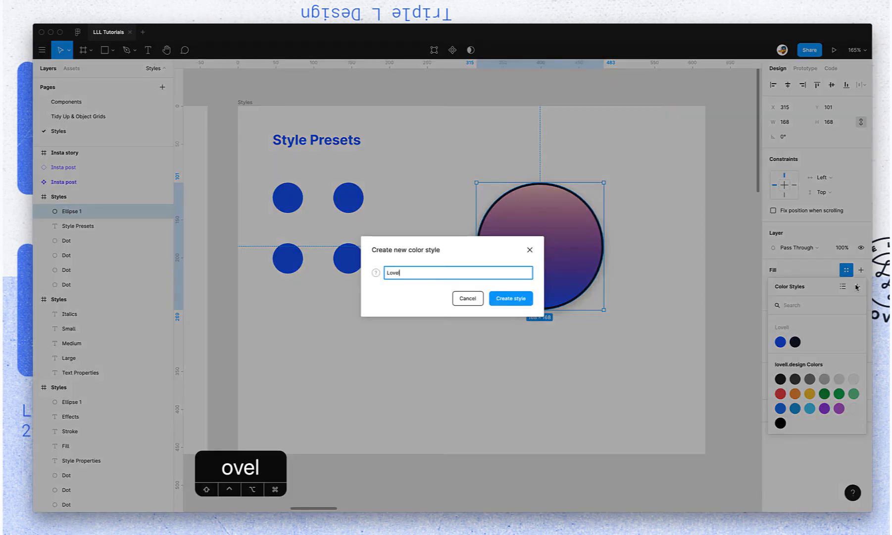
text(l/Sunset)
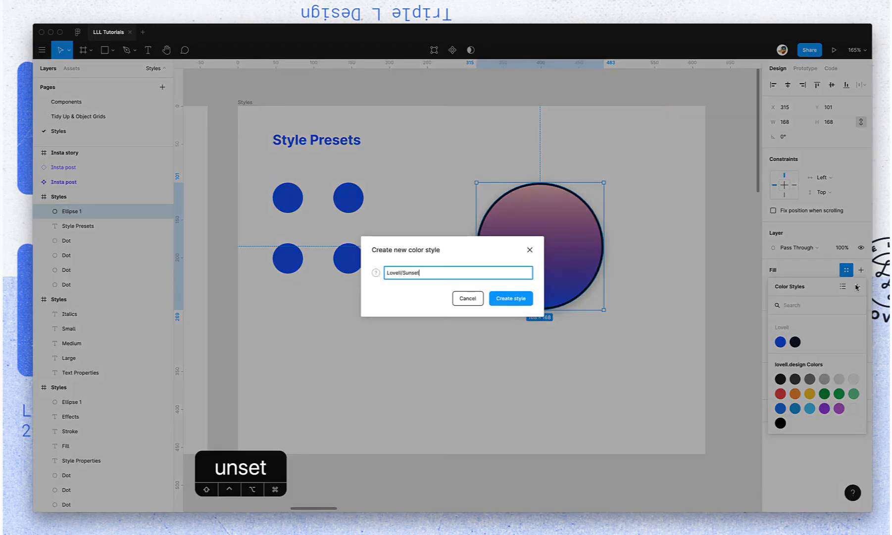
click(503, 299)
click(783, 269)
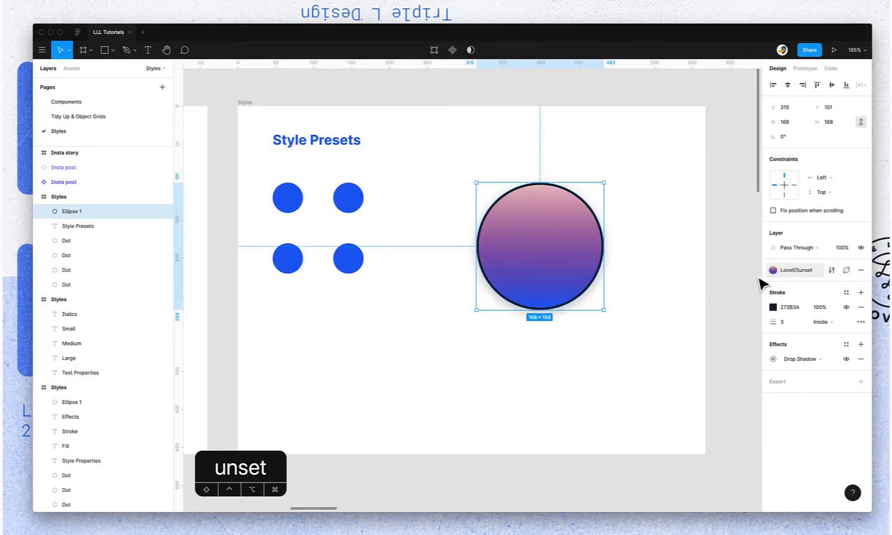
Draw a rectangle about 107 × 38 below the large circle and apply the Lovell/Sunset color style to its fill.
click(551, 399)
scroll(547, 366, down, 1)
key(r)
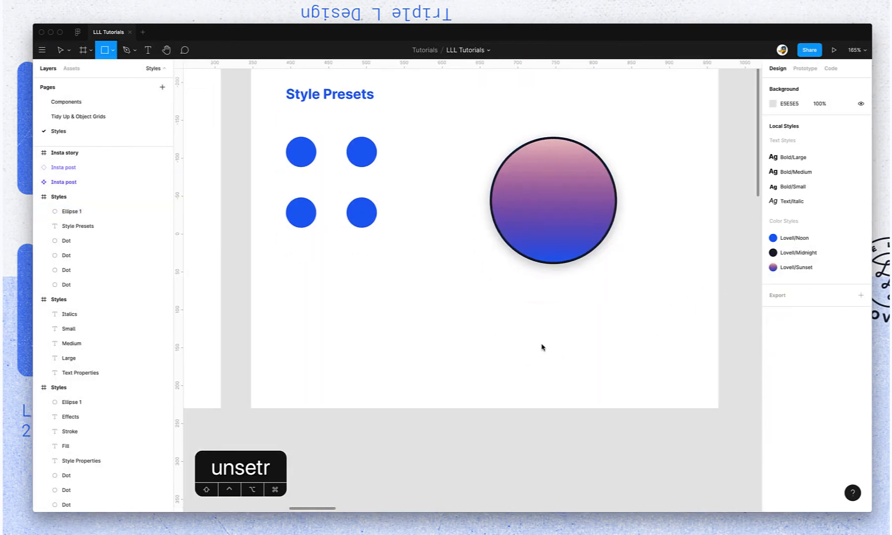
drag(485, 322, 566, 351)
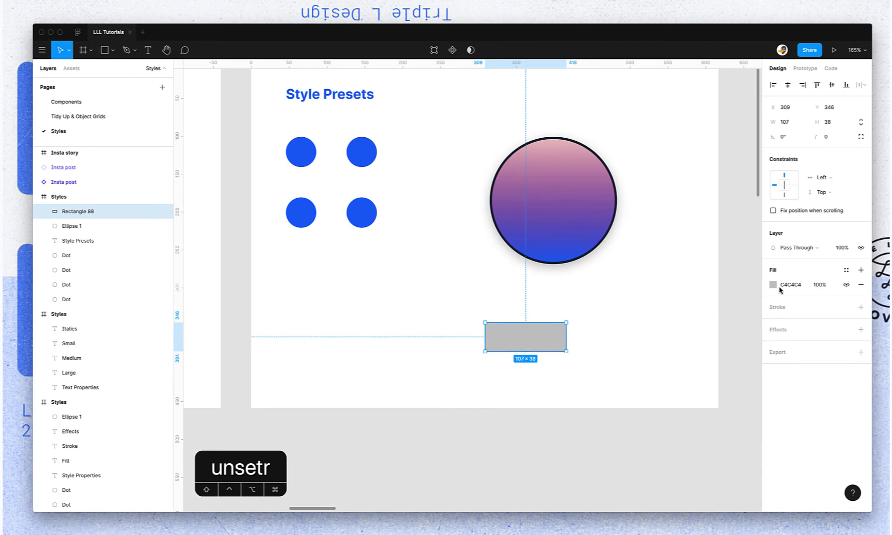
click(846, 270)
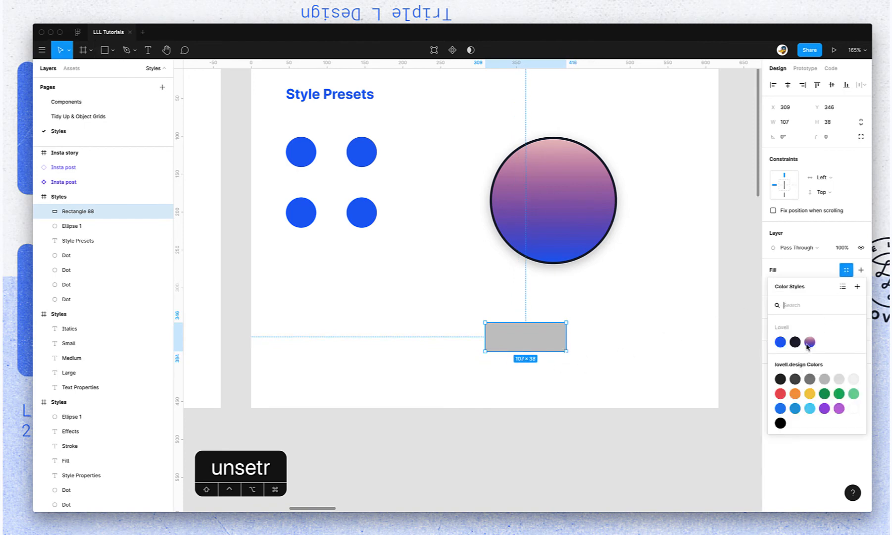
click(809, 341)
click(677, 342)
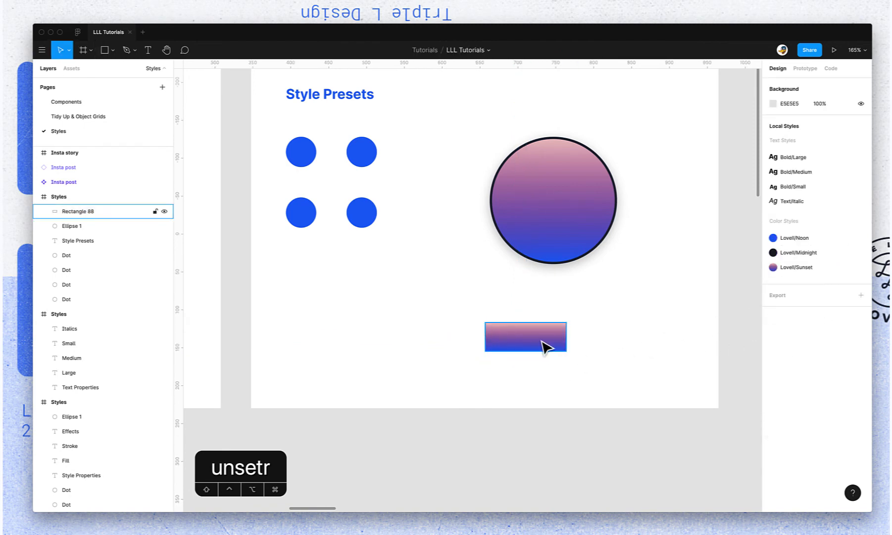
Detach the Lovell/Sunset style from the large circle's fill and check the fill style linked to the rectangle.
click(574, 252)
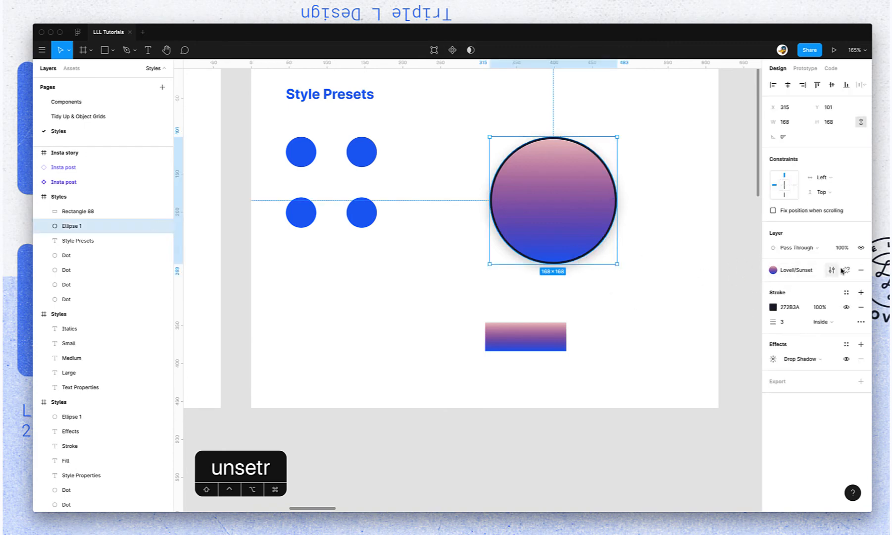
click(845, 270)
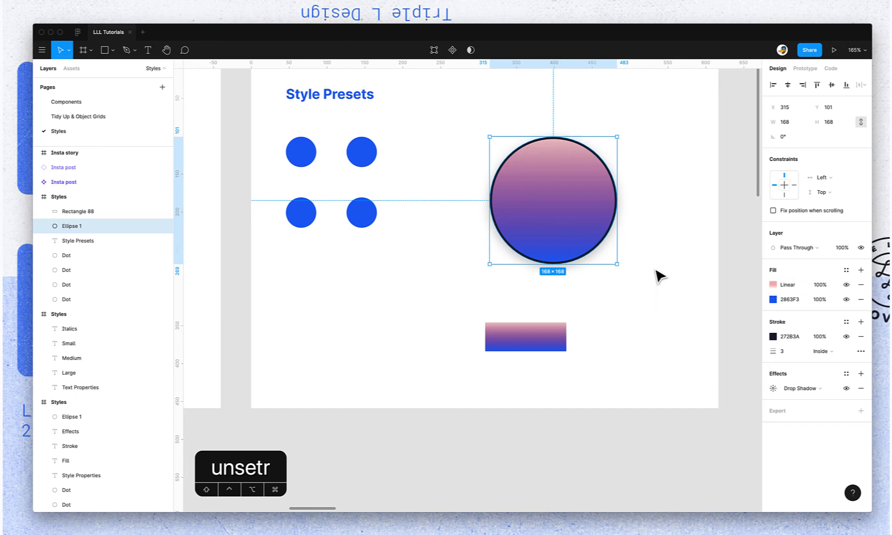
click(593, 307)
click(545, 339)
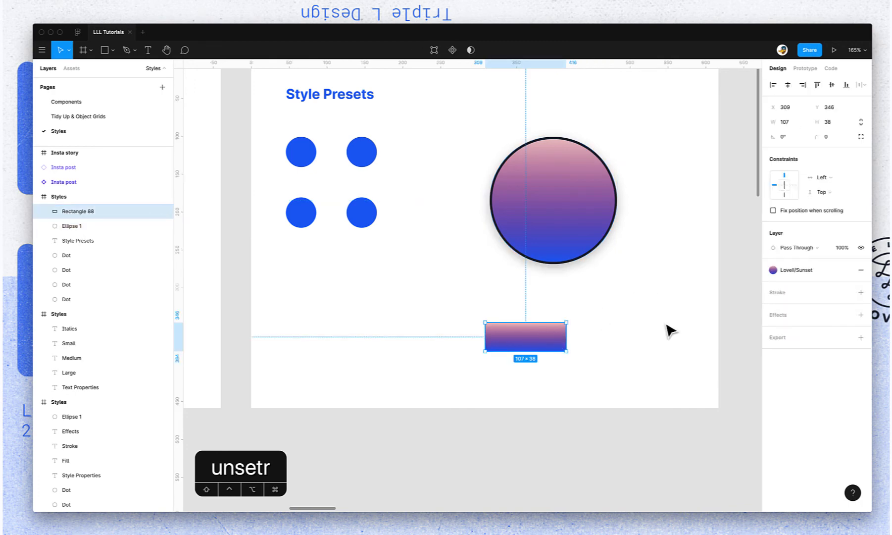
mouse_move(828, 270)
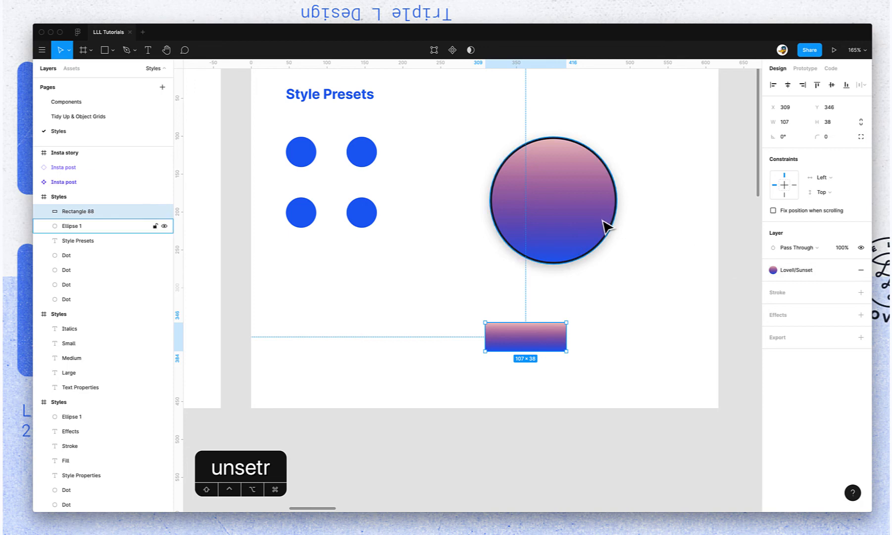
Check the available stroke color styles for the large circle and change its stroke colour to dark blue 132A82.
click(603, 222)
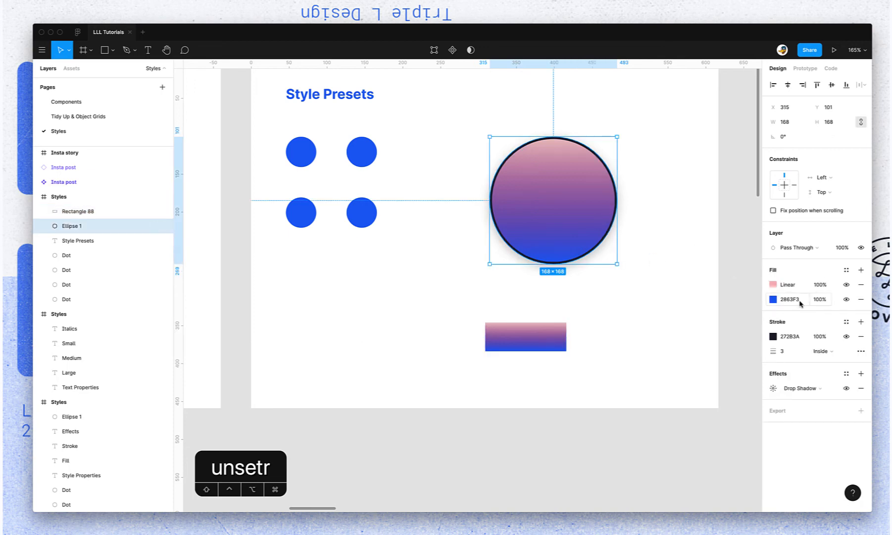
click(847, 322)
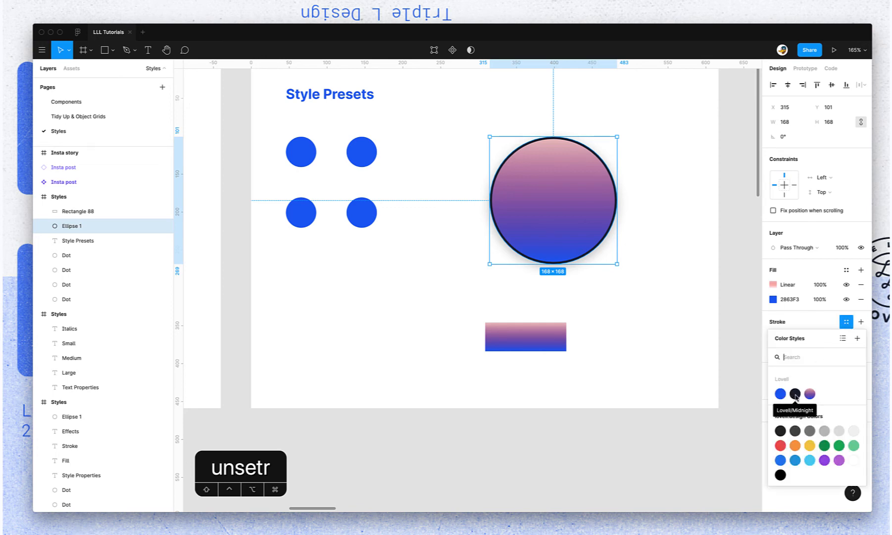
click(846, 322)
click(773, 338)
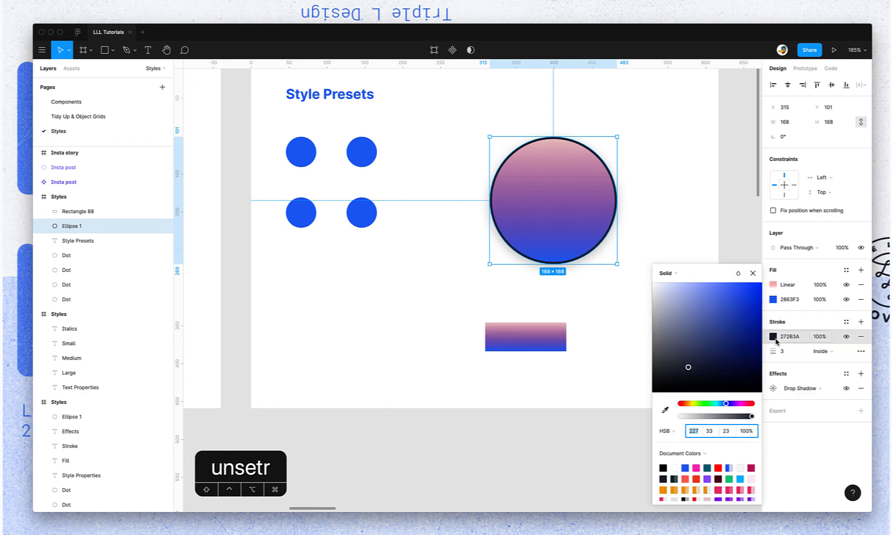
drag(687, 365, 747, 340)
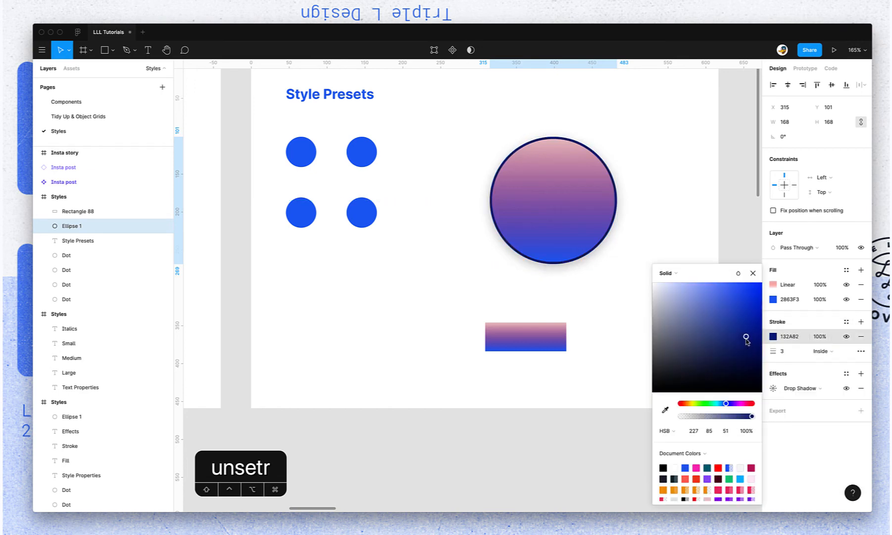
click(774, 338)
Create a color style named Colors/Twilight from the circle's stroke and show the color styles as a list.
click(846, 322)
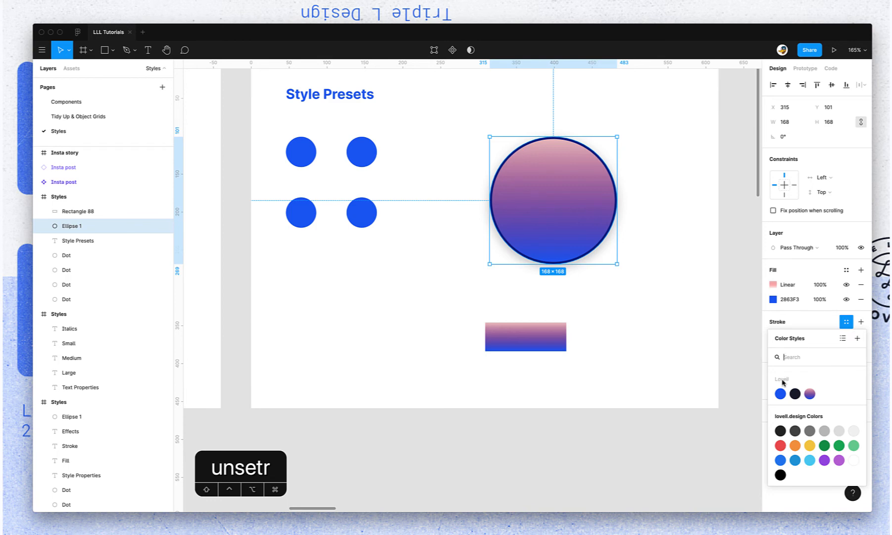
click(858, 339)
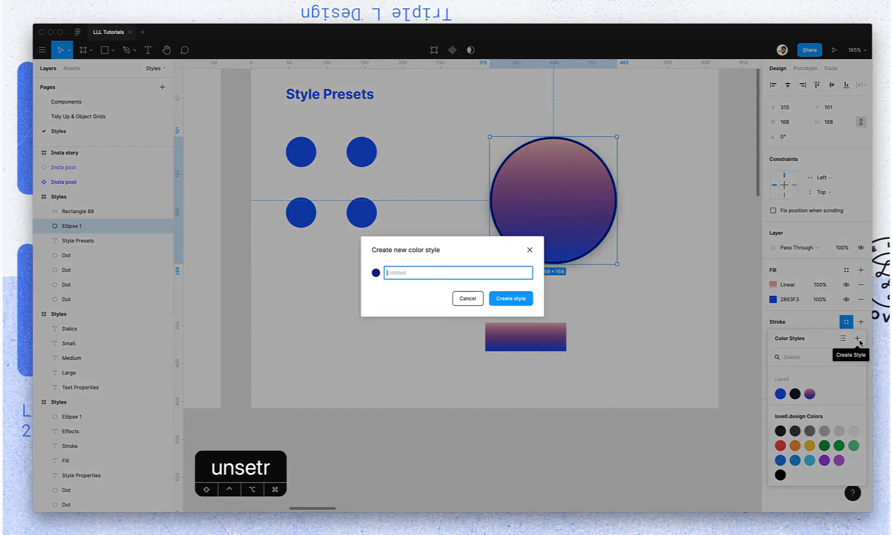
text(Colors/Tw)
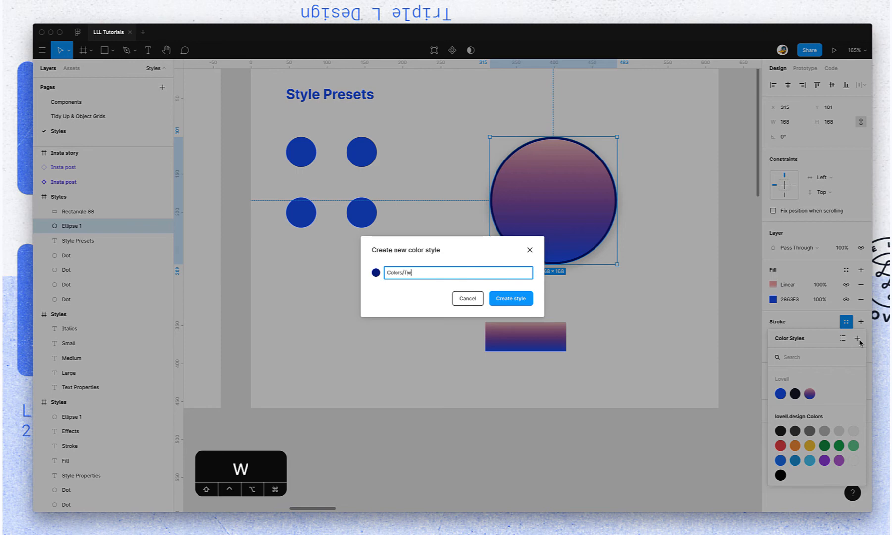
text(ilight)
key(Return)
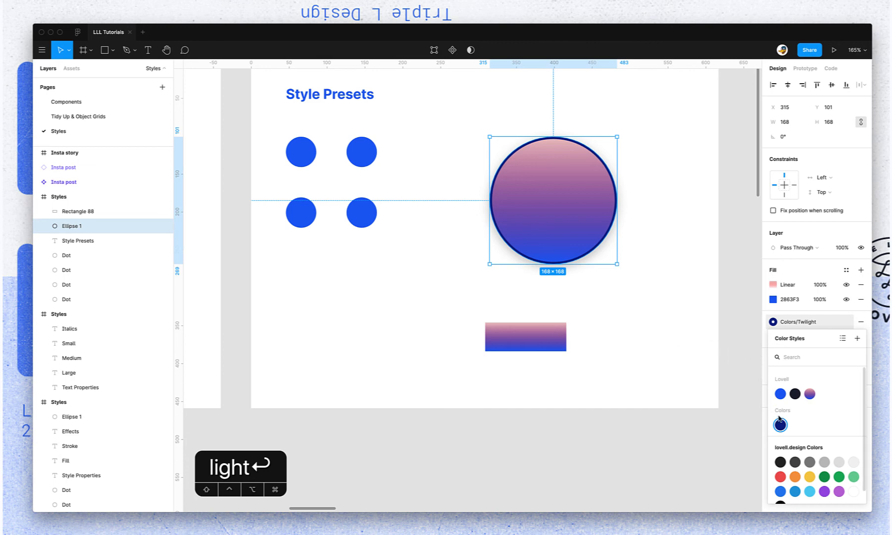
click(842, 339)
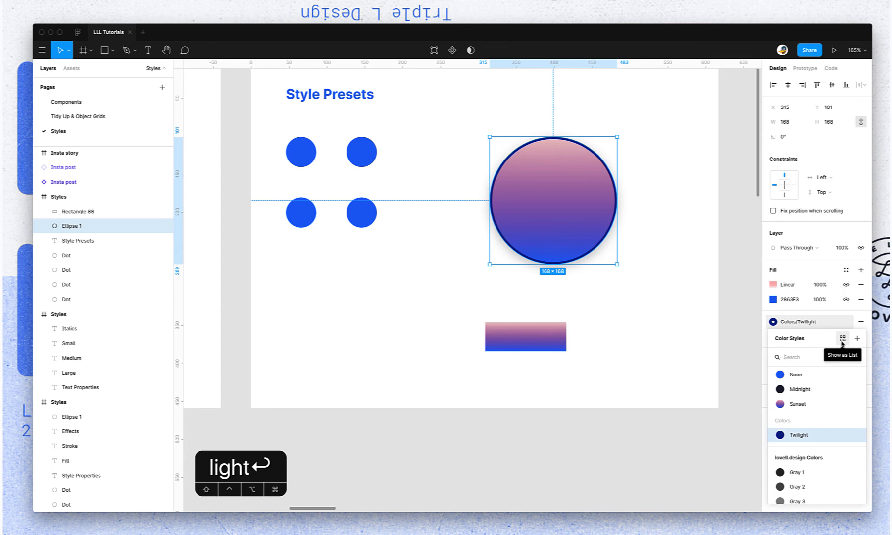
scroll(801, 401, up, 2)
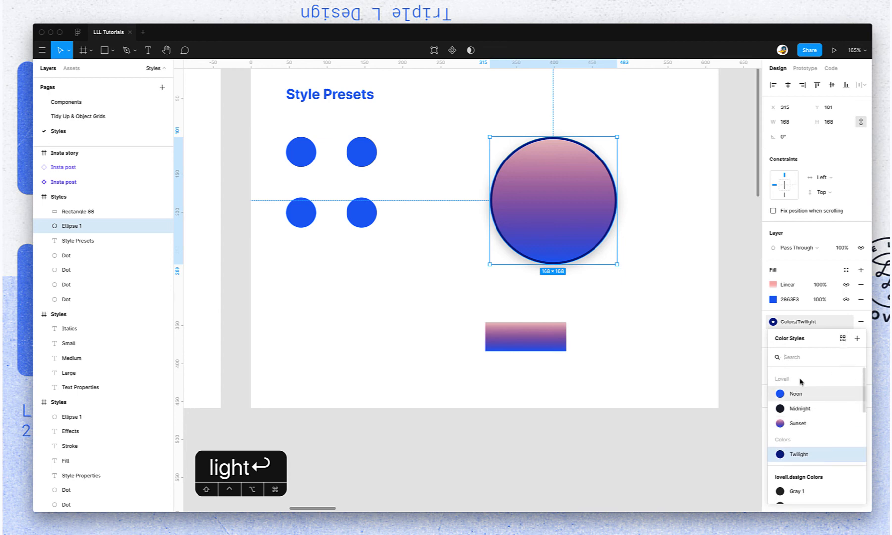
Browse the available color styles for the circle's stroke and switch their display back to a grid.
scroll(802, 421, down, 5)
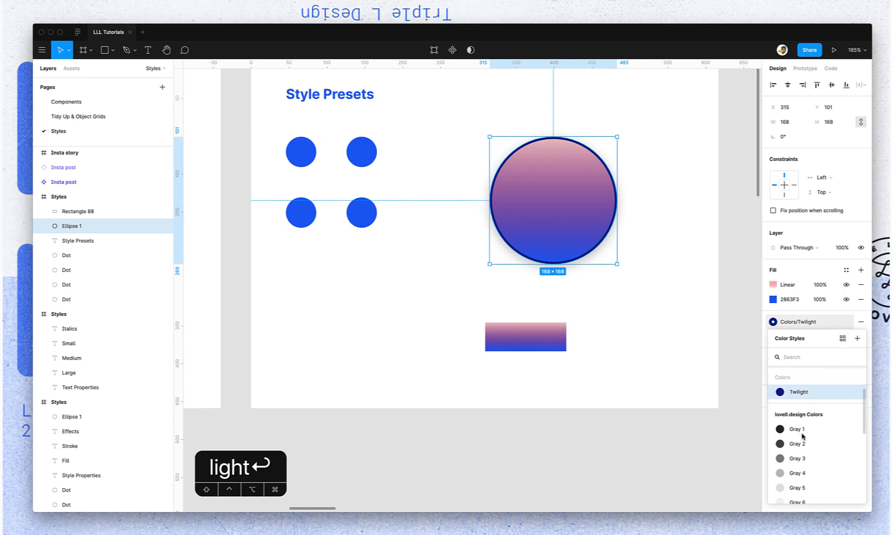
scroll(803, 435, up, 5)
click(842, 339)
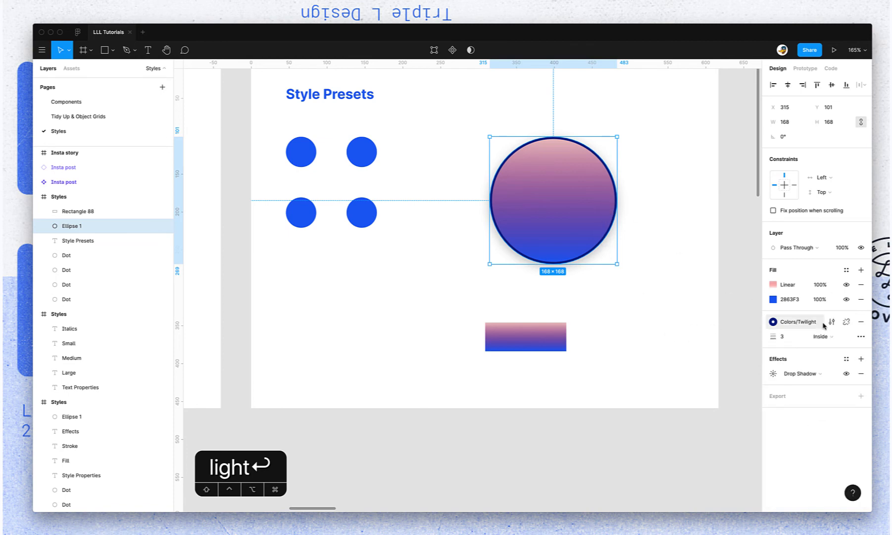
Create an effect style named Lovell/Shadow 1 from the large circle's drop shadow.
click(846, 358)
click(856, 375)
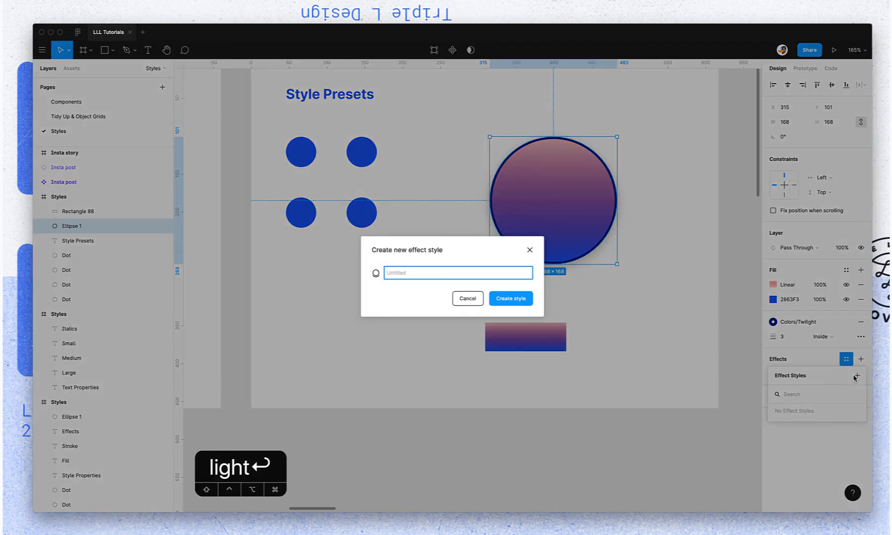
text(Lovell/Shadow 1)
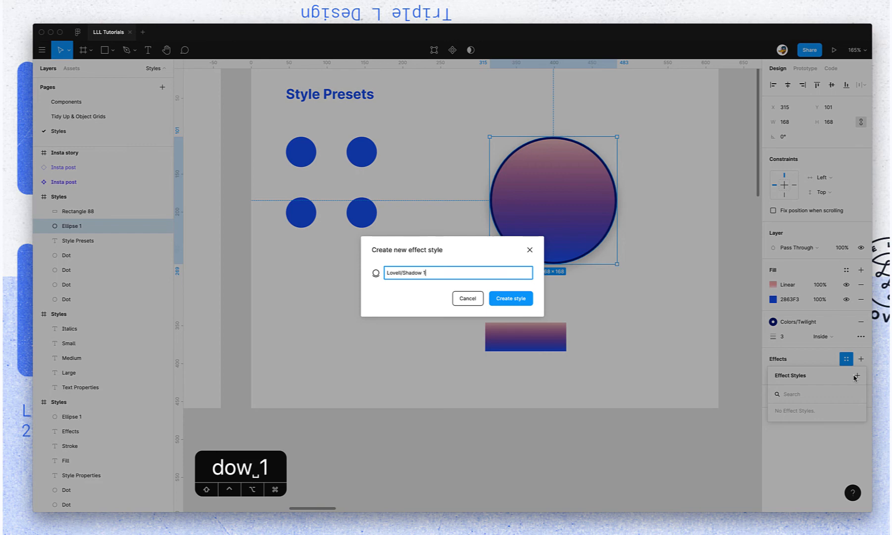
key(Return)
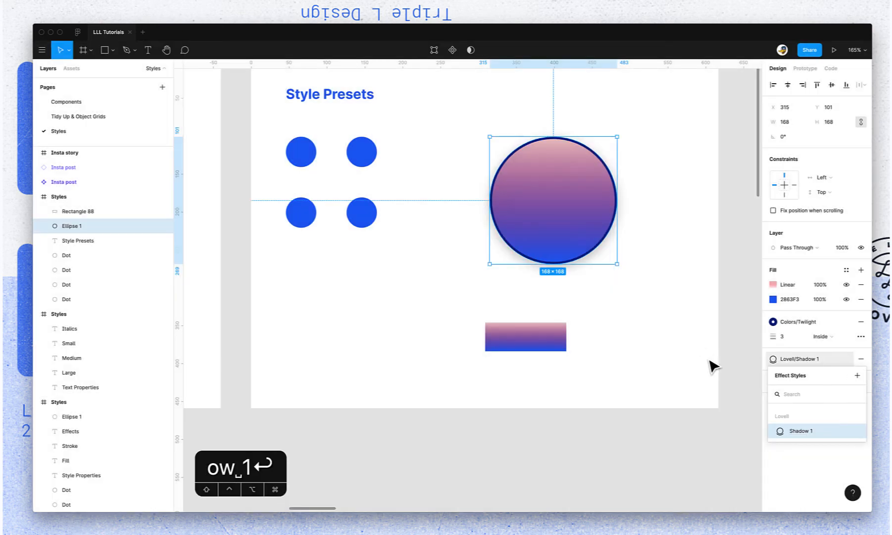
click(633, 355)
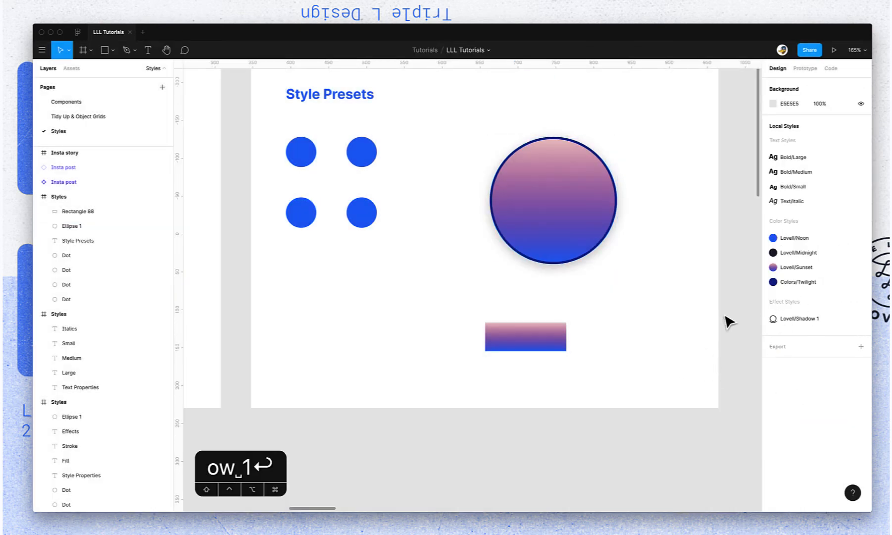
Apply the Lovell/Shadow 1 effect style and the Colors/Twilight stroke style to the rectangle below the large circle.
click(527, 339)
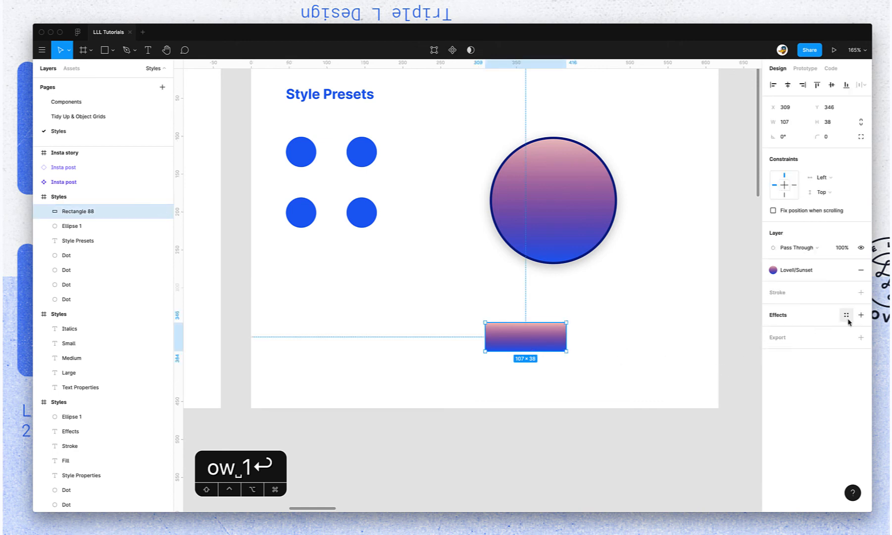
click(847, 319)
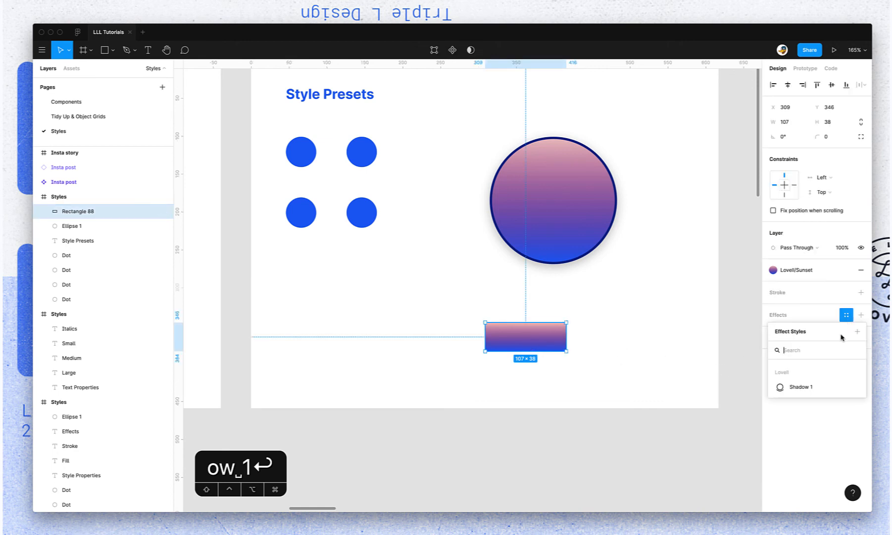
click(802, 388)
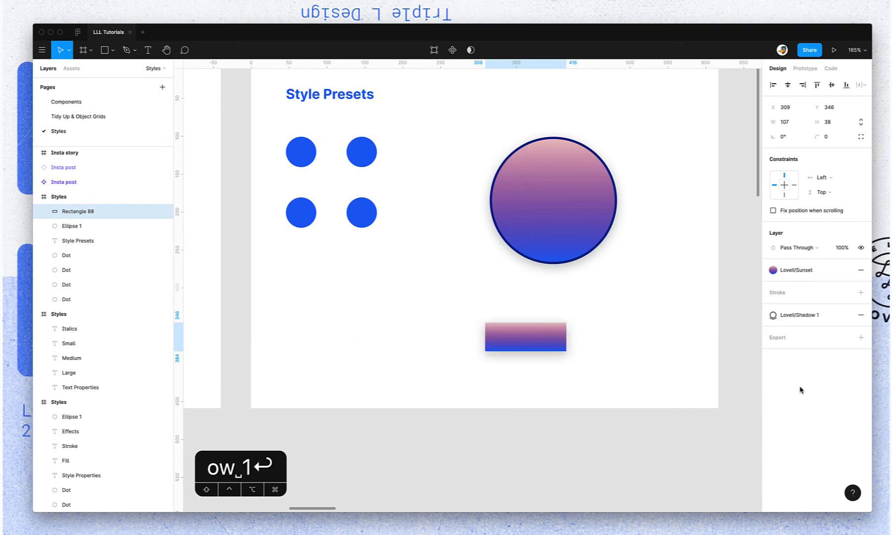
click(843, 292)
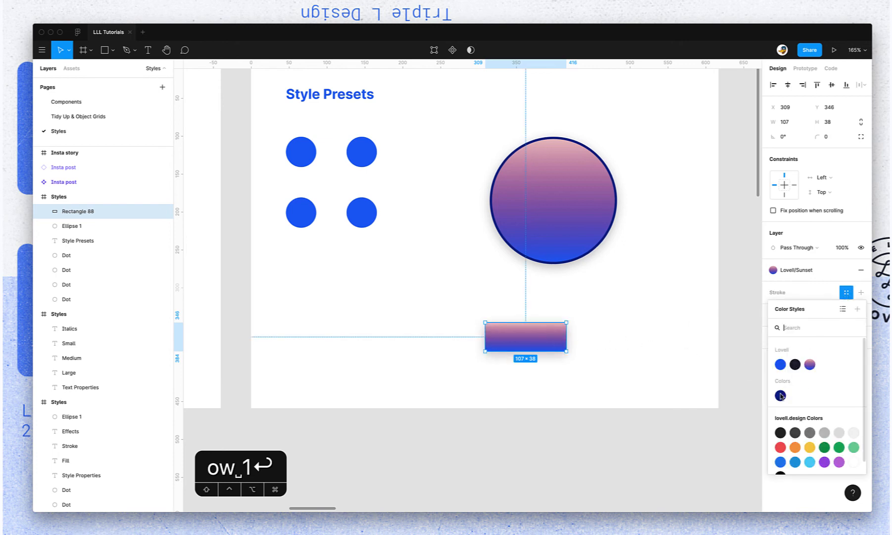
click(782, 396)
Set the rectangle's corner radius to 4.
click(822, 137)
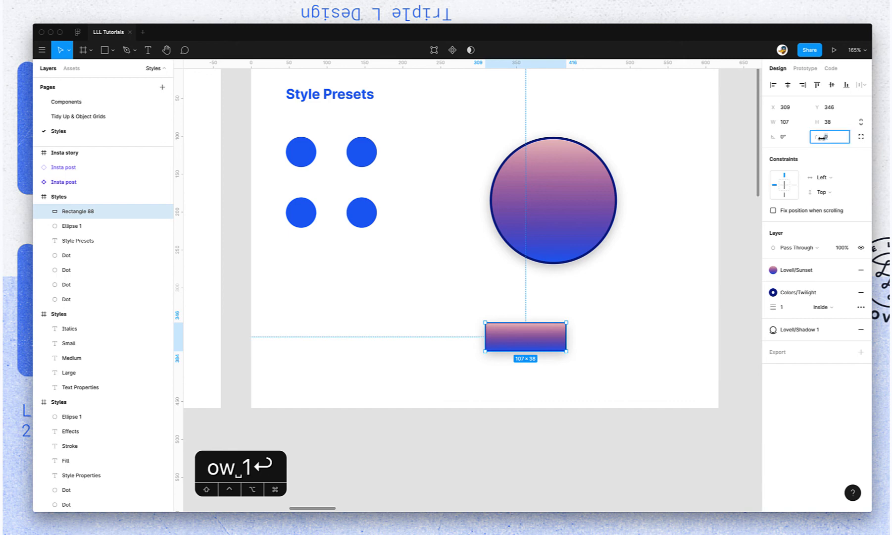
text(4)
key(Return)
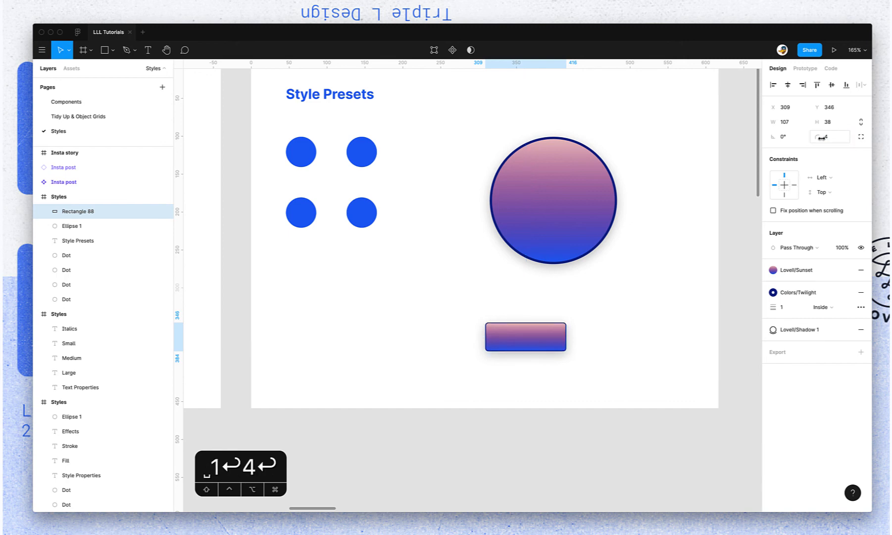
click(677, 309)
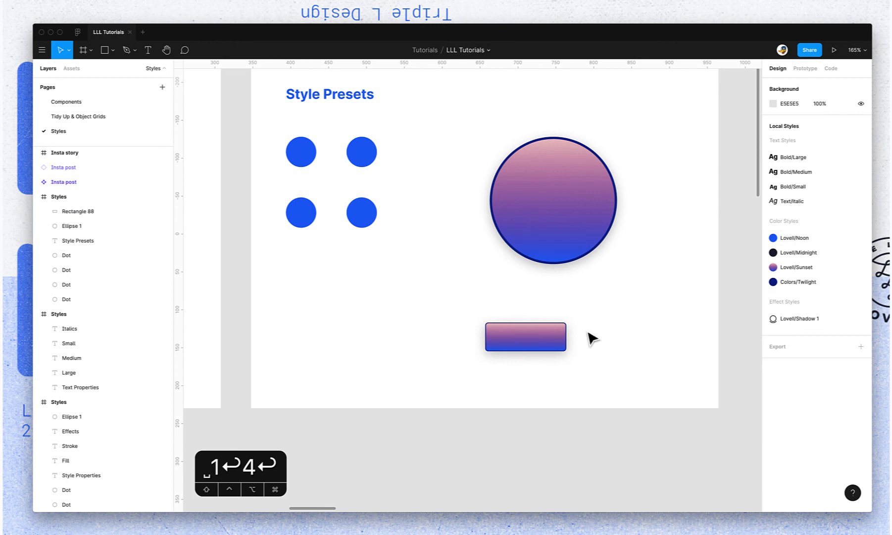
Move the rectangle slightly to the left on the canvas and swap its fill and stroke styles.
drag(550, 338, 513, 334)
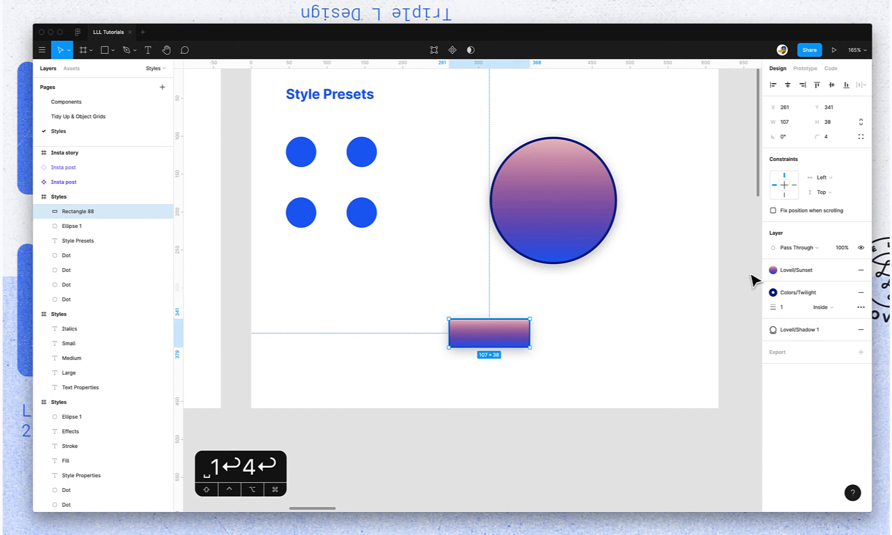
mouse_move(777, 280)
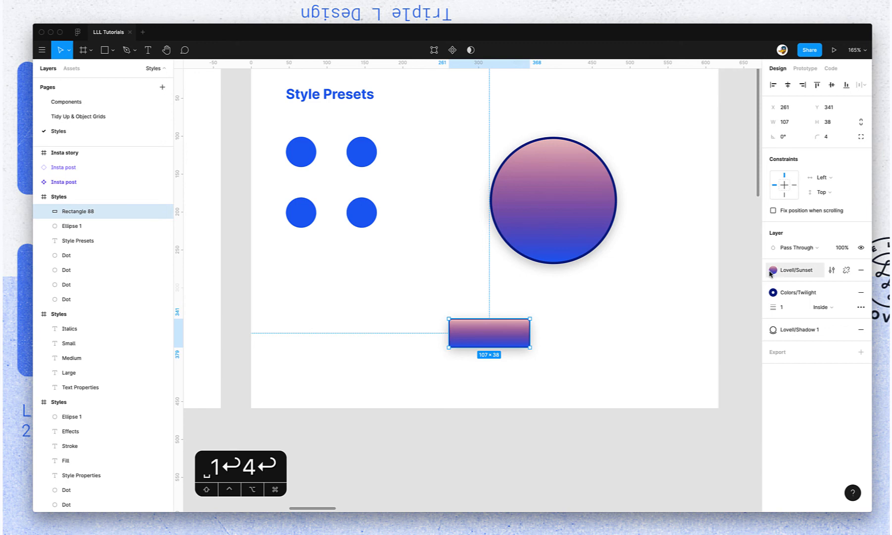
click(649, 323)
click(514, 343)
key(shift+x)
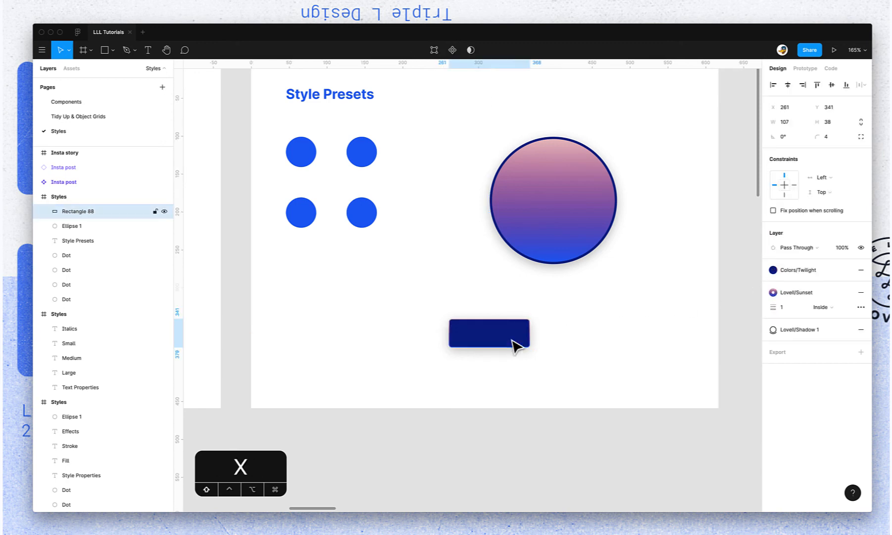
Delete the rectangle below the large circle.
click(574, 342)
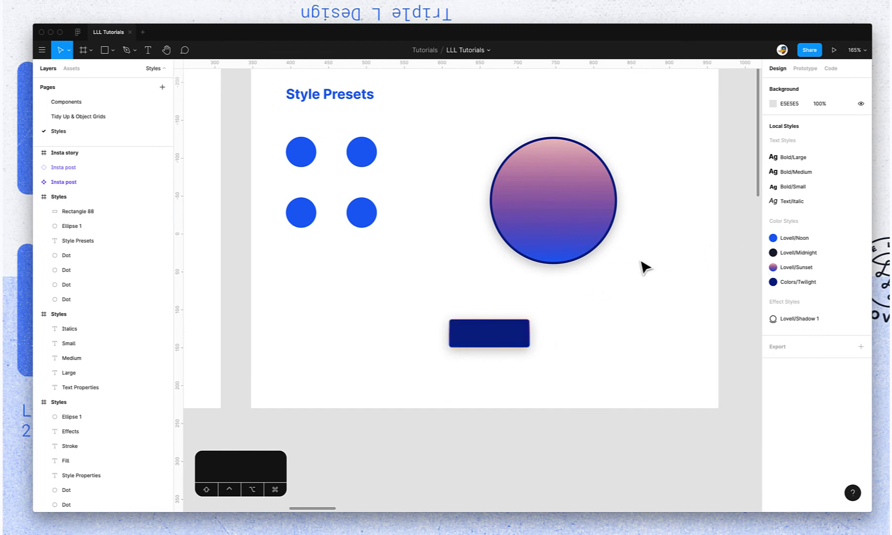
click(503, 340)
key(BackSpace)
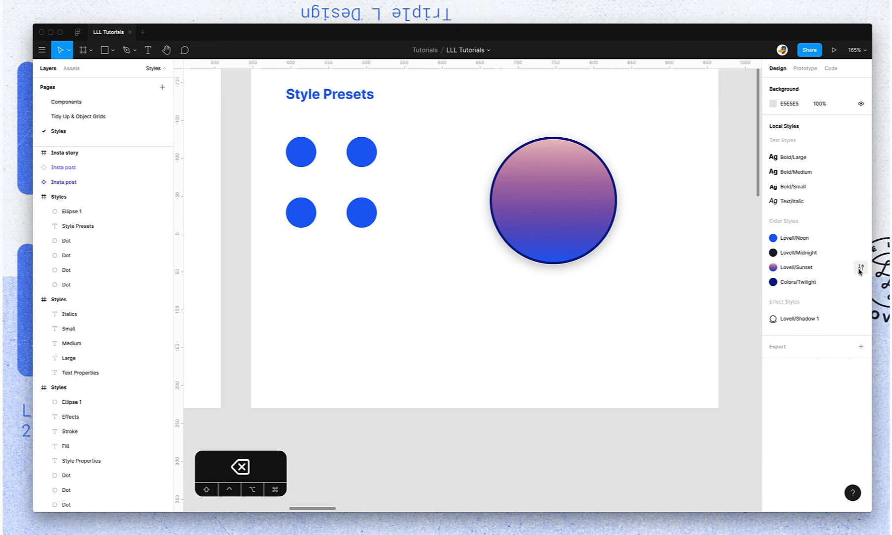
Edit the Lovell/Sunset color style, setting the first stop of its linear gradient to red, HSB 357, 90, 82.
click(860, 268)
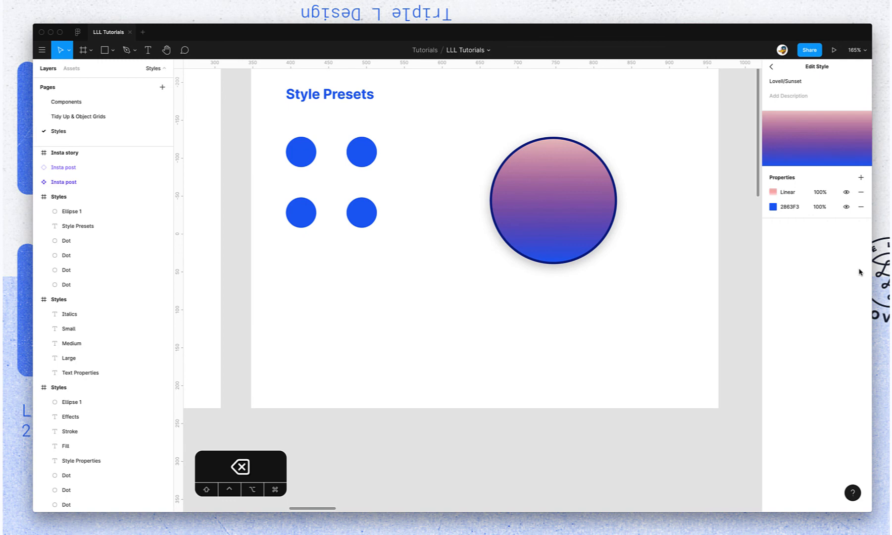
click(773, 194)
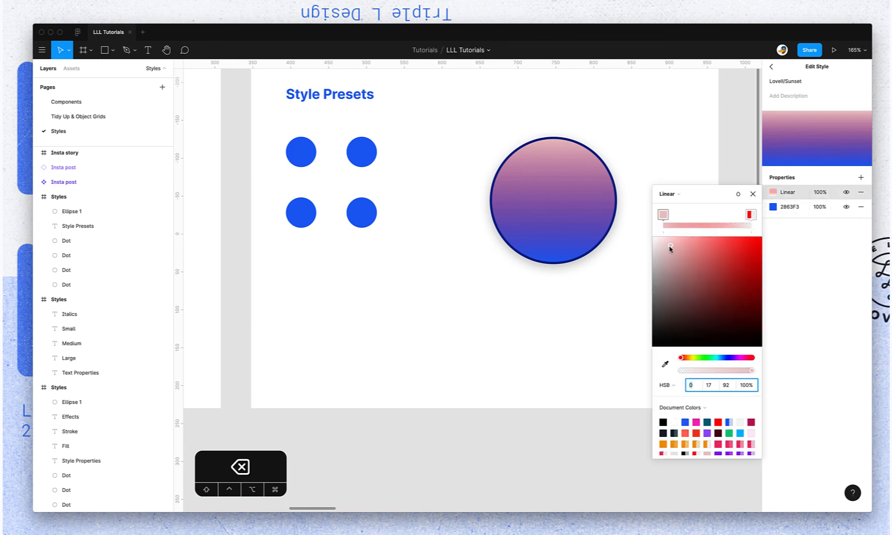
text(357)
drag(670, 246, 751, 256)
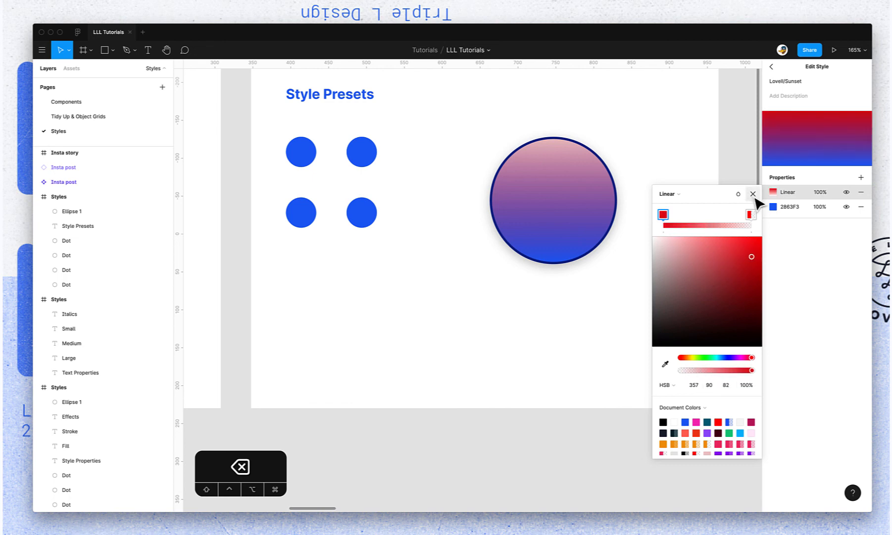
click(753, 194)
click(635, 193)
Apply the Lovell/Sunset color style to the large circle's fill.
click(575, 195)
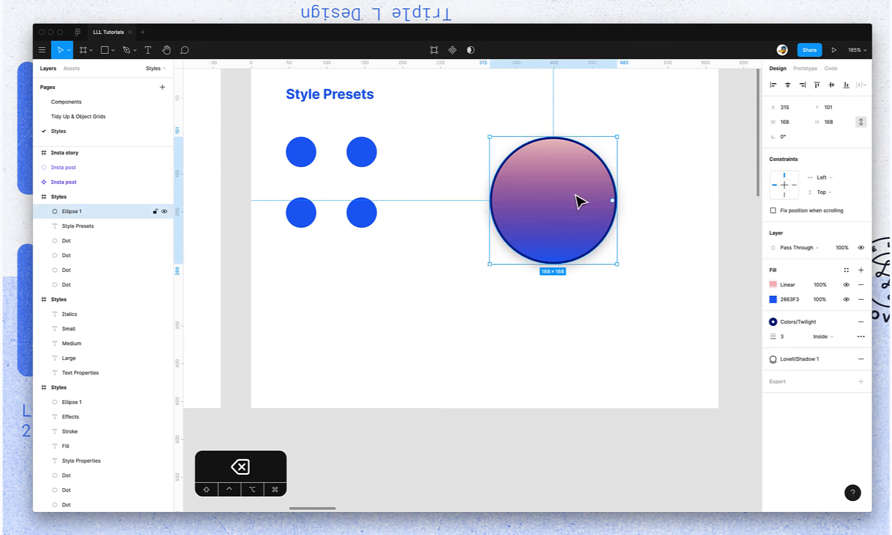
click(846, 270)
click(810, 342)
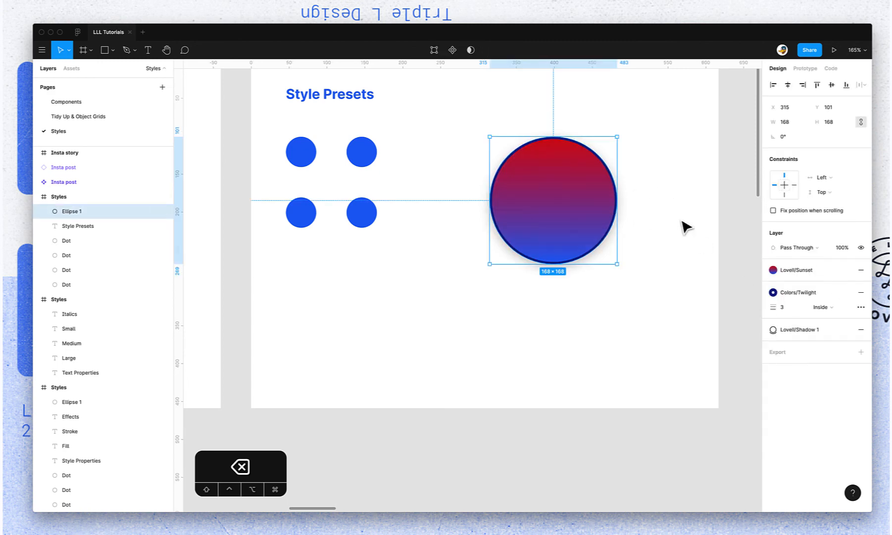
Make two copies of the large circle, one full-size to its lower left and one scaled down beneath it.
click(676, 224)
drag(553, 233, 546, 309)
click(629, 316)
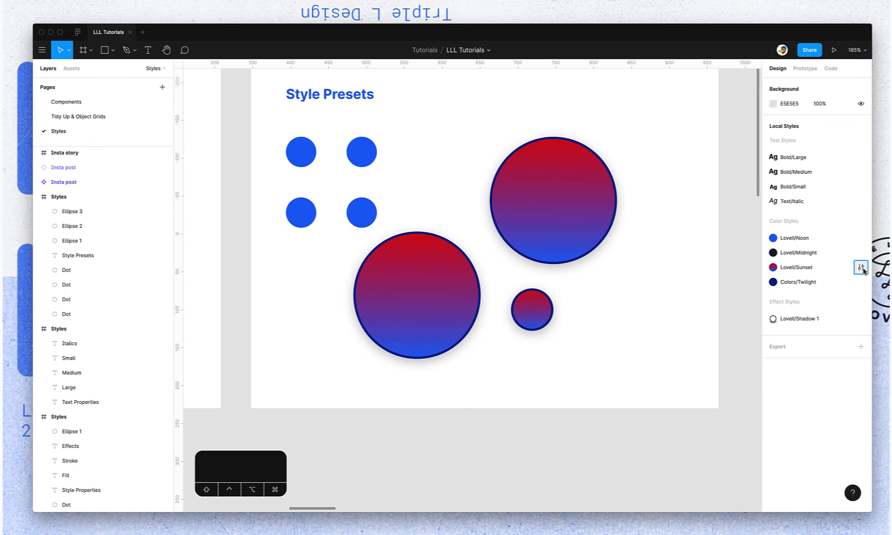
Lighten the first linear gradient stop of the Lovell/Sunset color style to coral red, HSB 357, 56, 100.
click(861, 267)
click(772, 206)
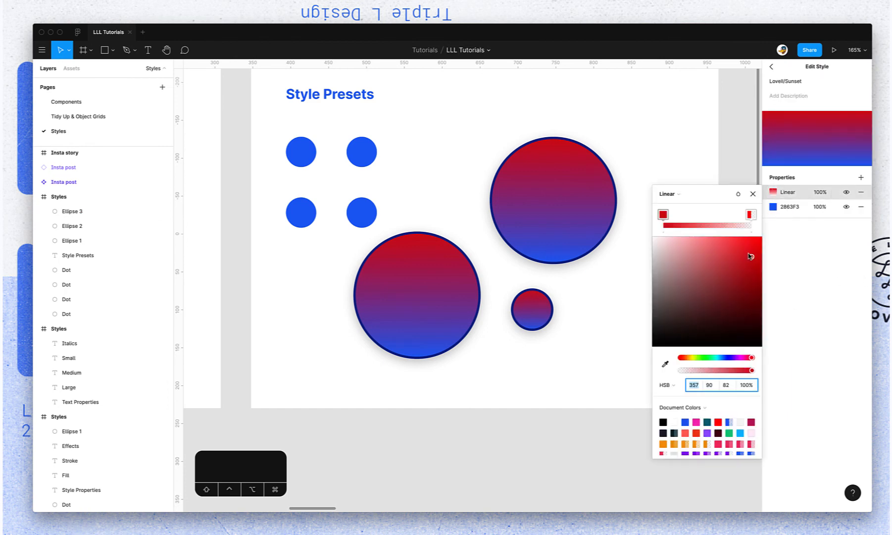
drag(751, 256, 714, 234)
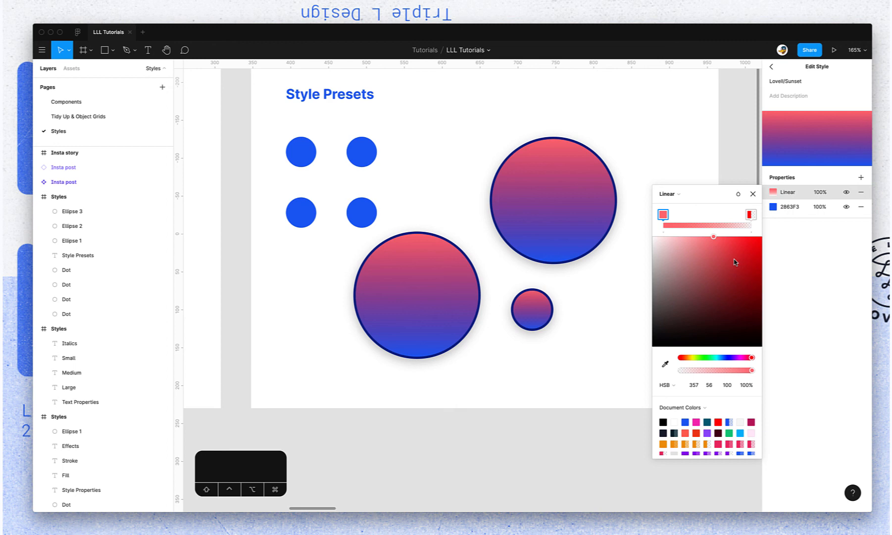
click(753, 195)
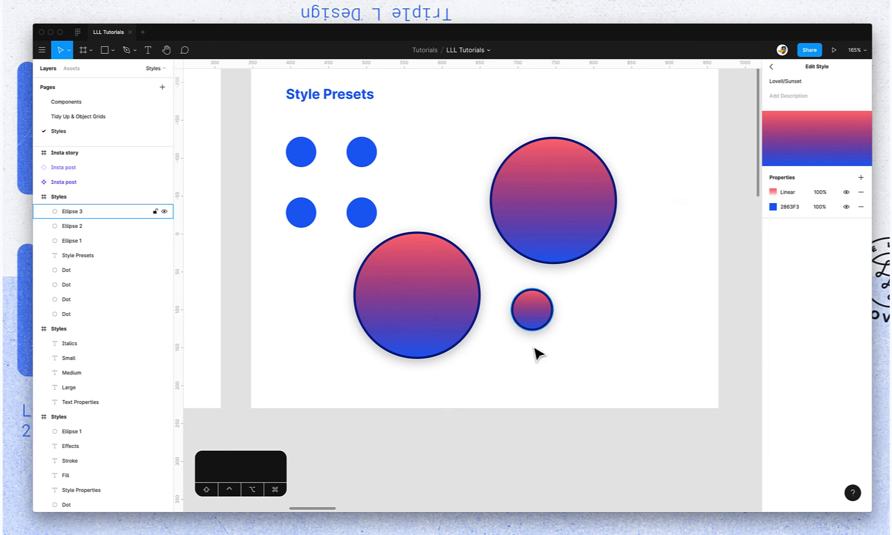
click(770, 67)
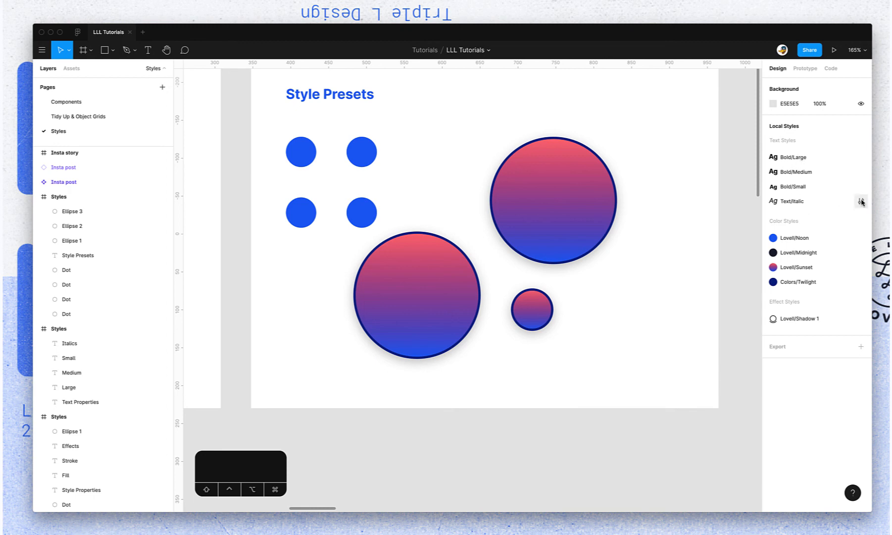
Check the properties of the Text/Italic text style and delete the style.
click(861, 200)
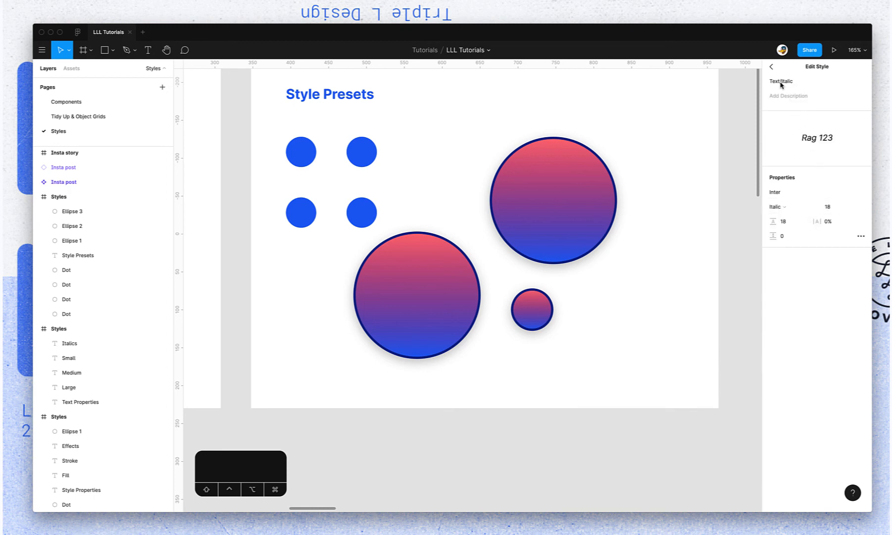
click(771, 67)
right_click(801, 211)
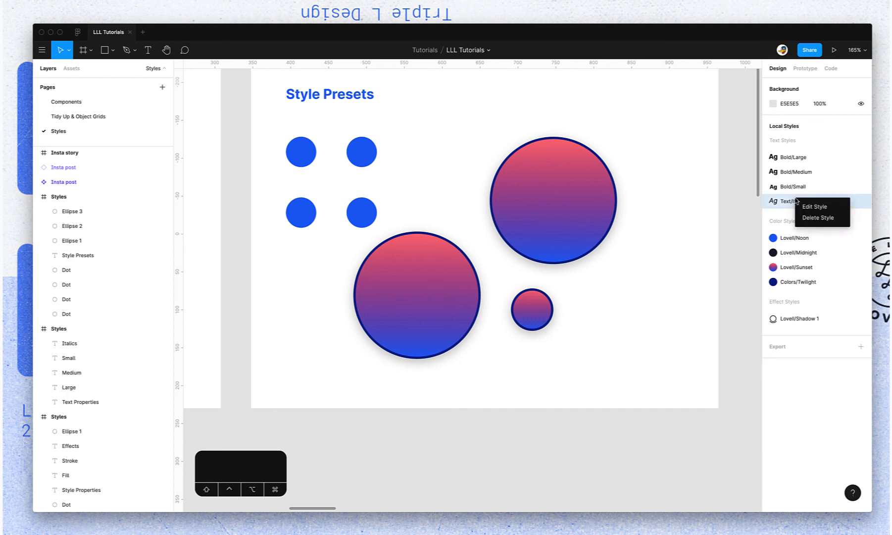
click(812, 218)
Create a text style named Text/Italic from the Italics text in the Text Properties frame.
drag(342, 306, 668, 303)
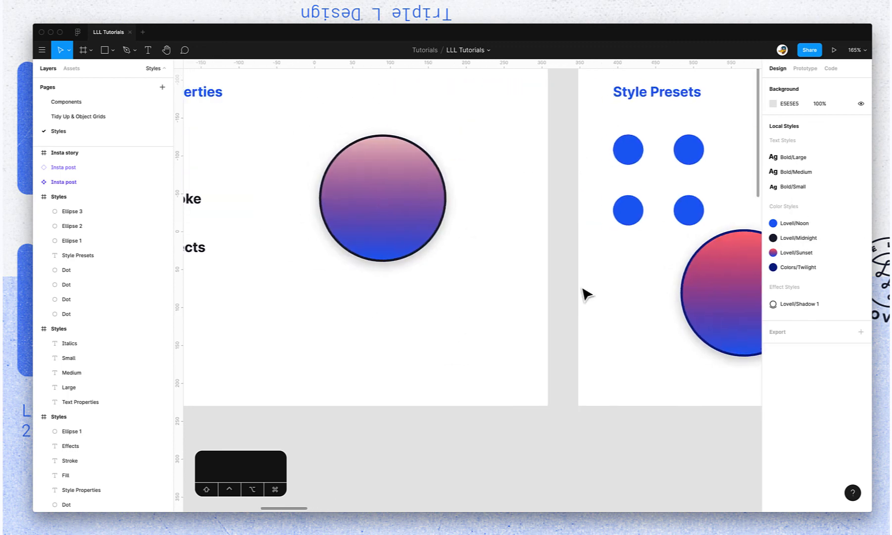
drag(382, 294, 780, 297)
drag(425, 295, 689, 288)
drag(347, 287, 400, 286)
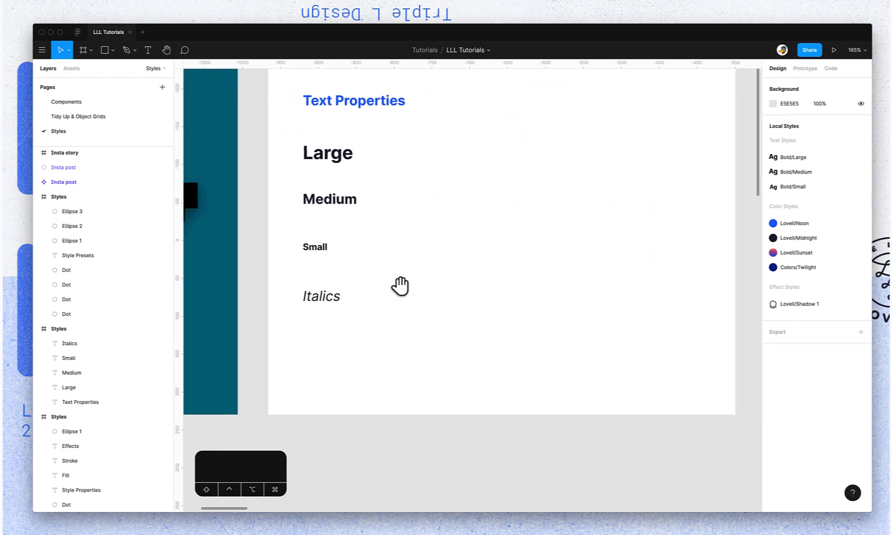
click(323, 299)
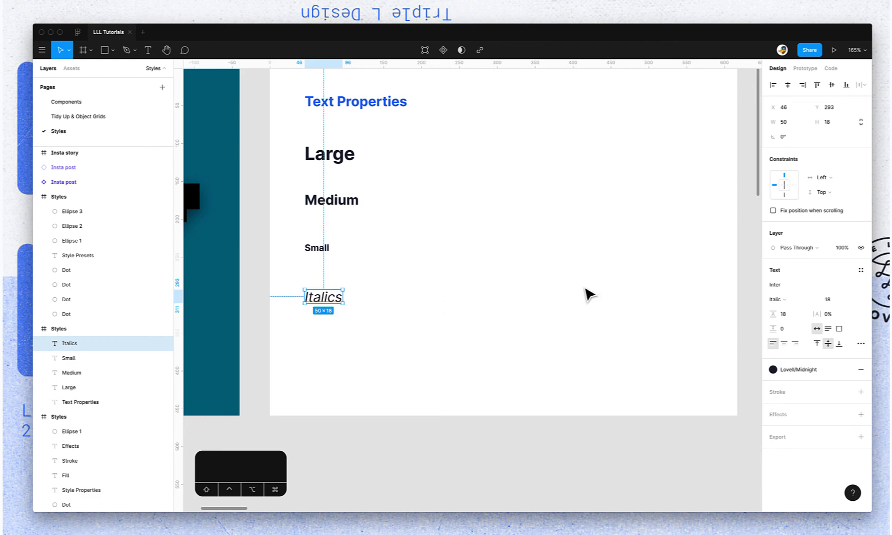
click(857, 272)
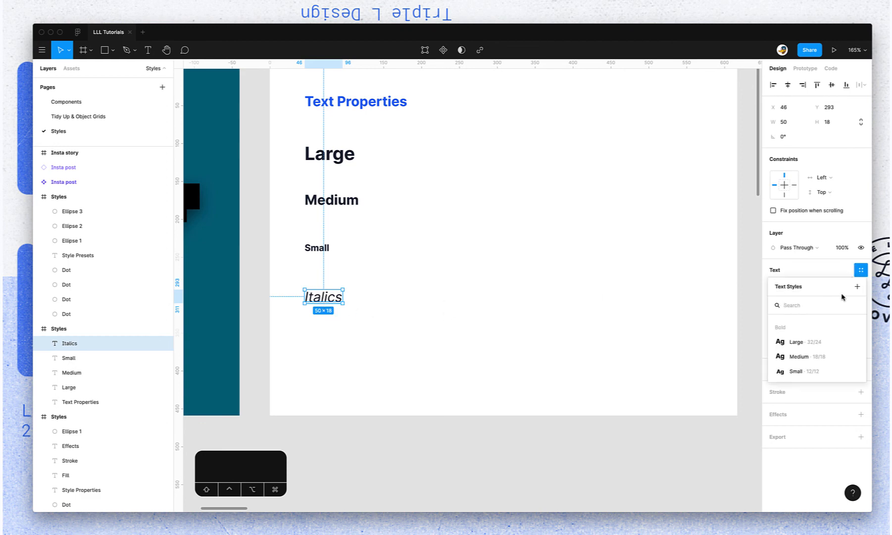
click(857, 287)
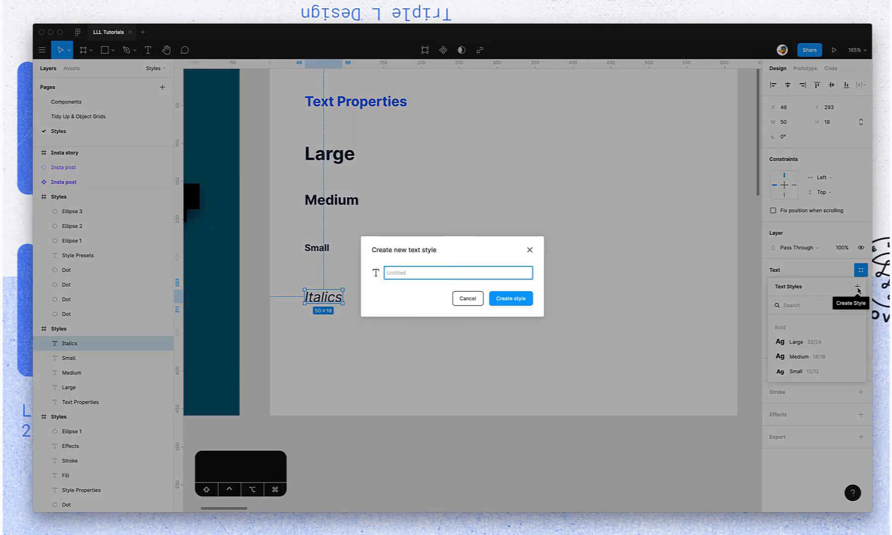
text(Text/Ital)
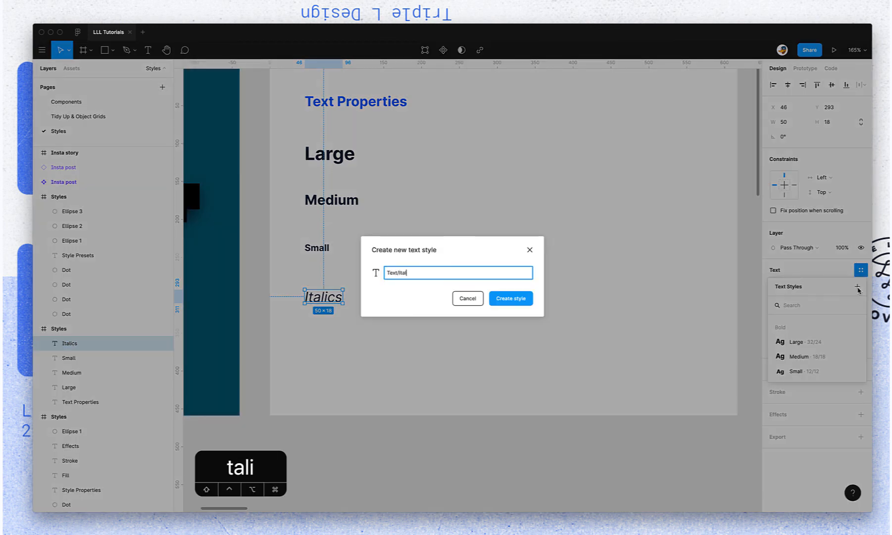
text(ic)
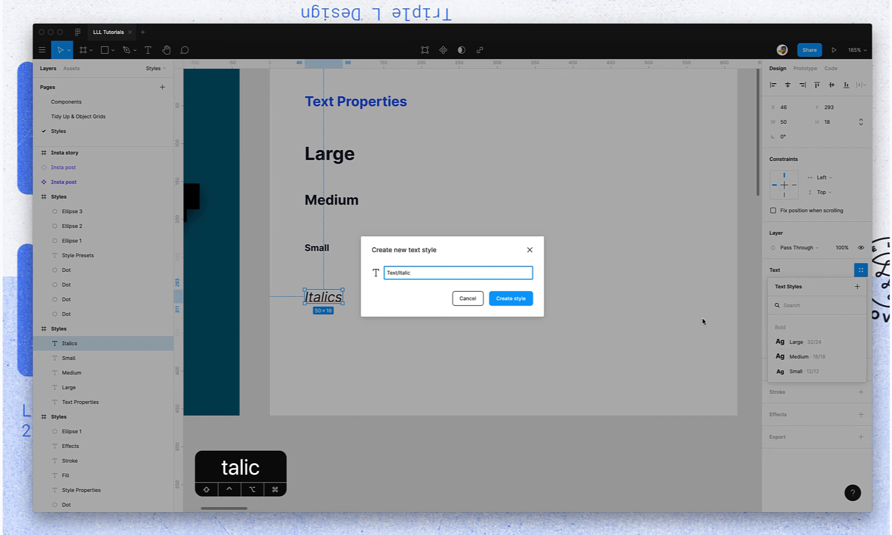
click(509, 303)
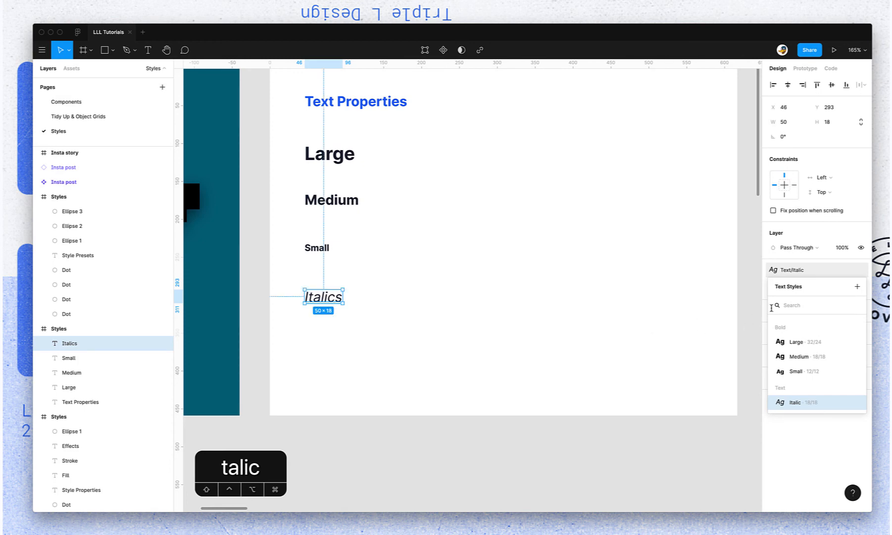
mouse_move(794, 404)
click(495, 330)
Make three copies of the Large, Medium, Small and Italics text column to its right, at 100 px intervals.
drag(356, 330, 406, 161)
key(super+d)
key(super+d)
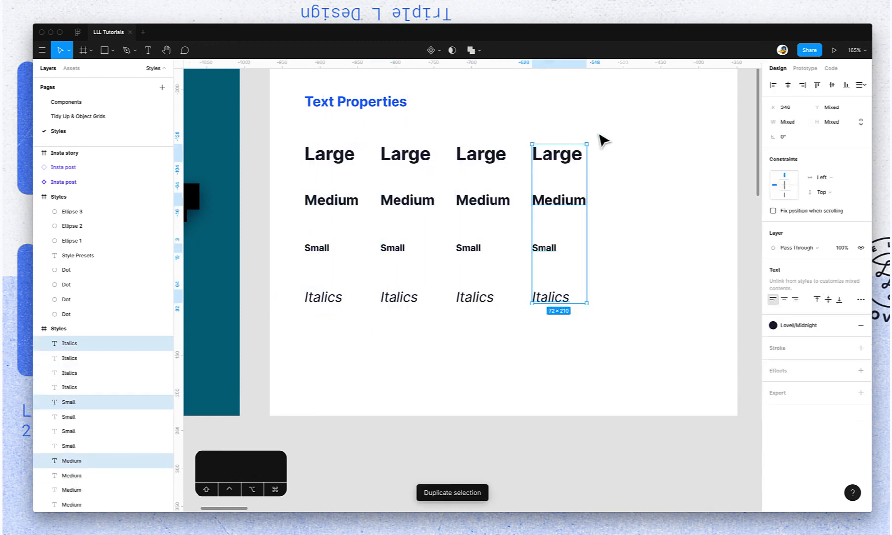
click(633, 137)
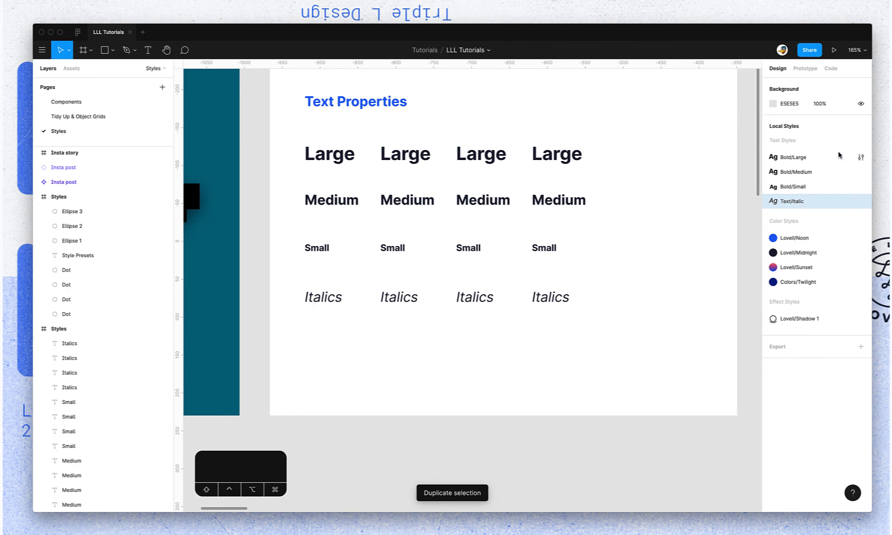
Set the font size of the Bold/Large text style to 24.
click(860, 158)
click(837, 207)
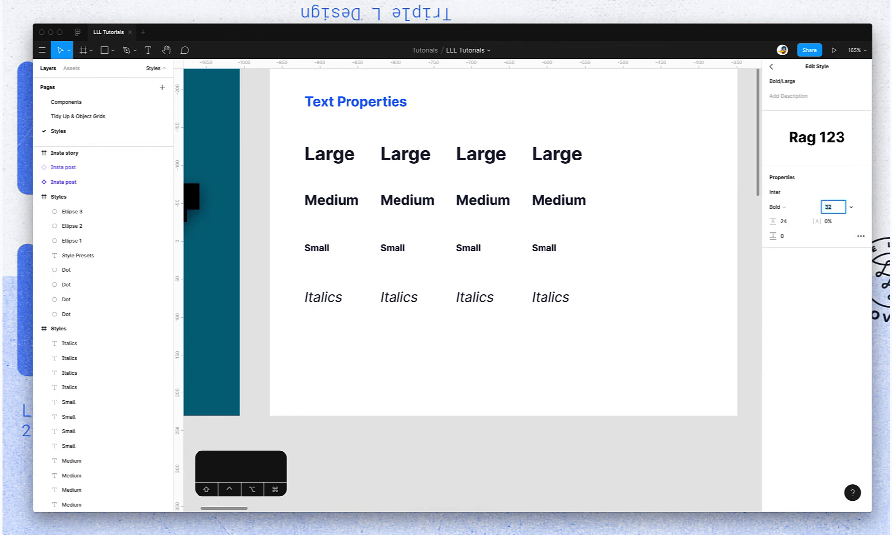
text(24)
key(Return)
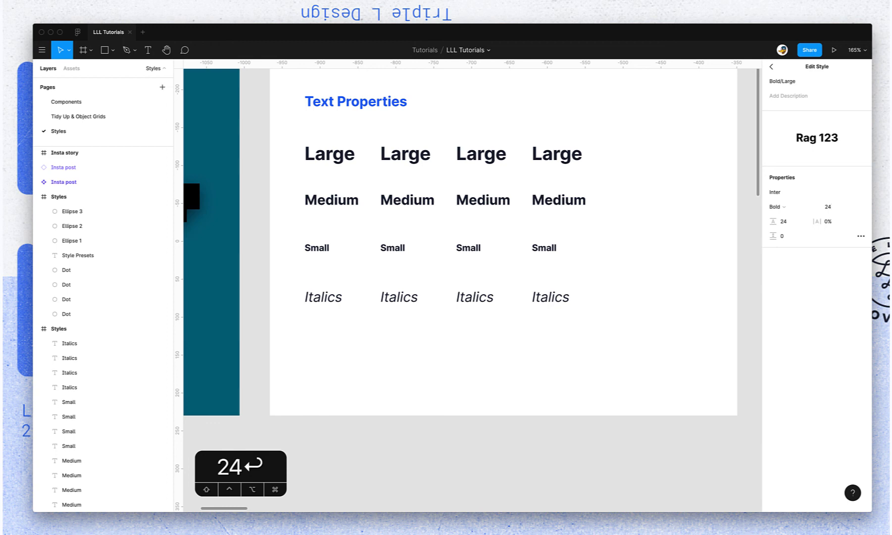
scroll(669, 143, down, 1)
click(637, 145)
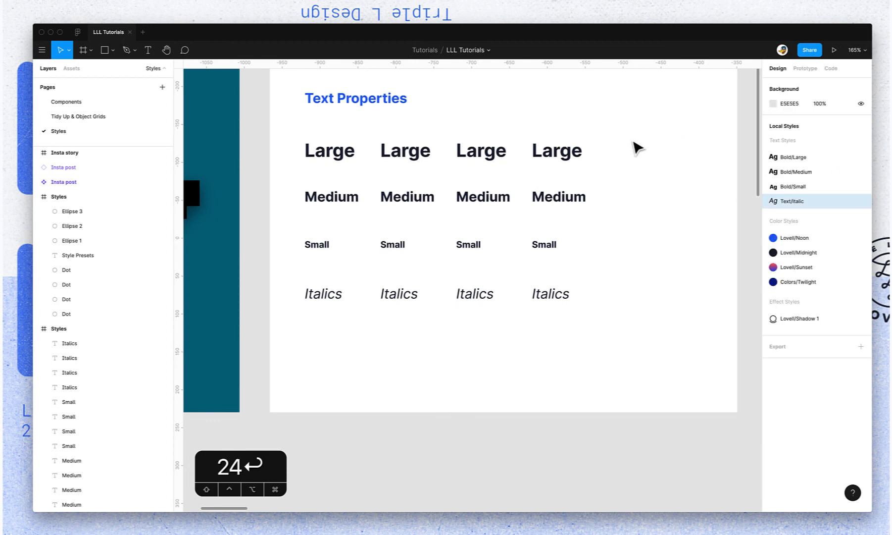
Apply the Bold/Large text style to all four Large texts.
drag(617, 146, 349, 164)
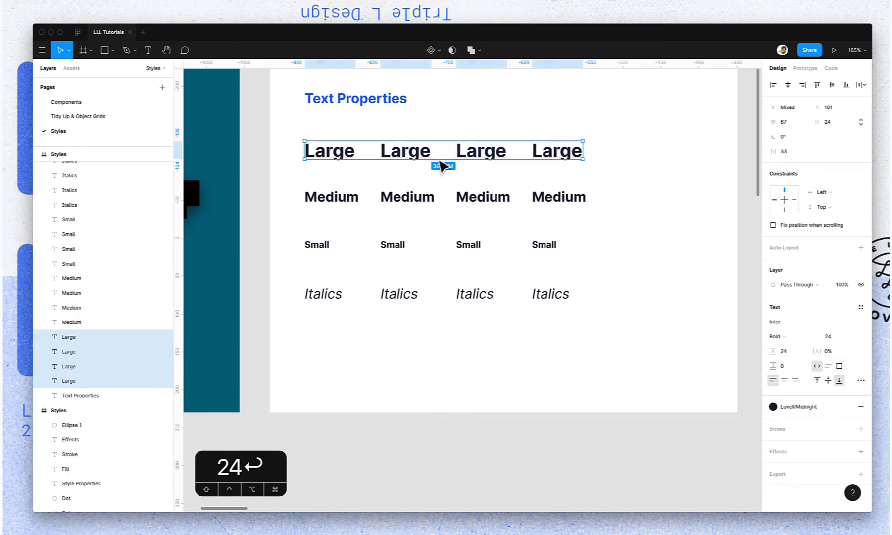
click(861, 307)
click(794, 379)
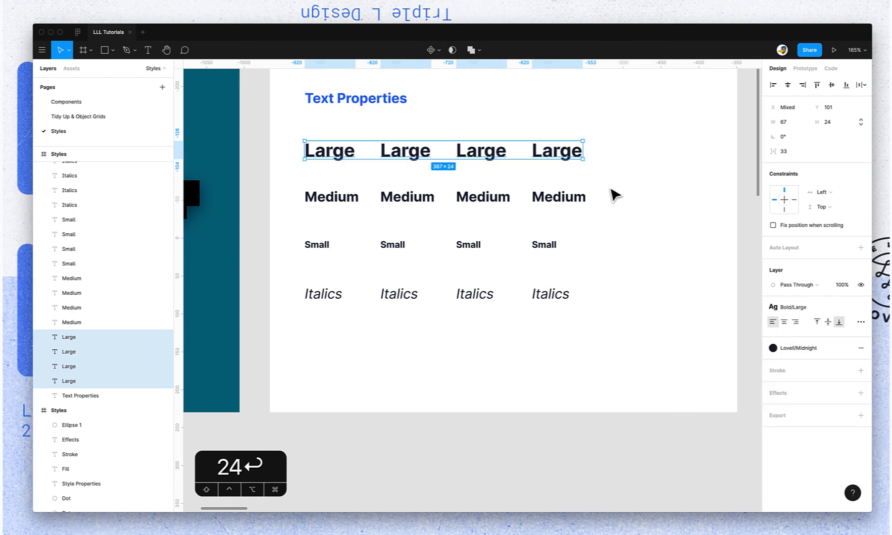
Apply the Bold/Medium text style to all four Medium texts.
drag(617, 188, 325, 214)
click(860, 307)
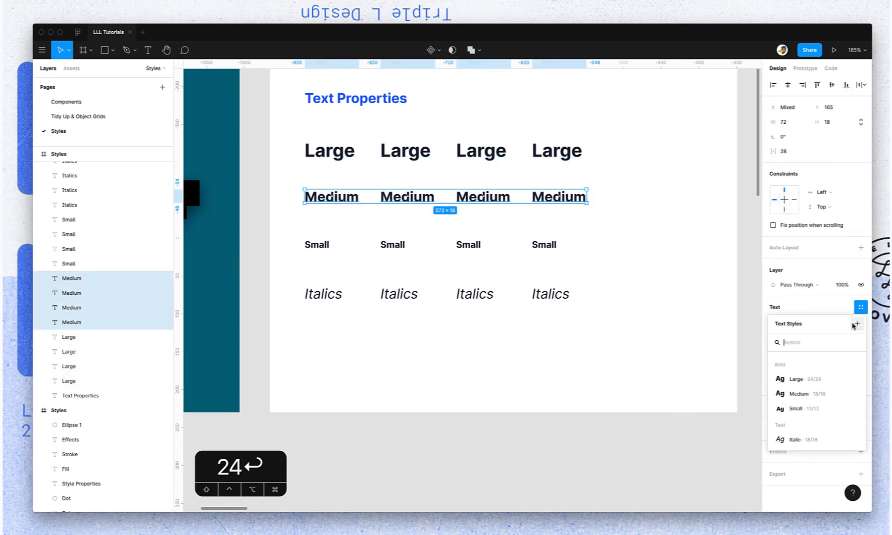
click(809, 392)
click(705, 287)
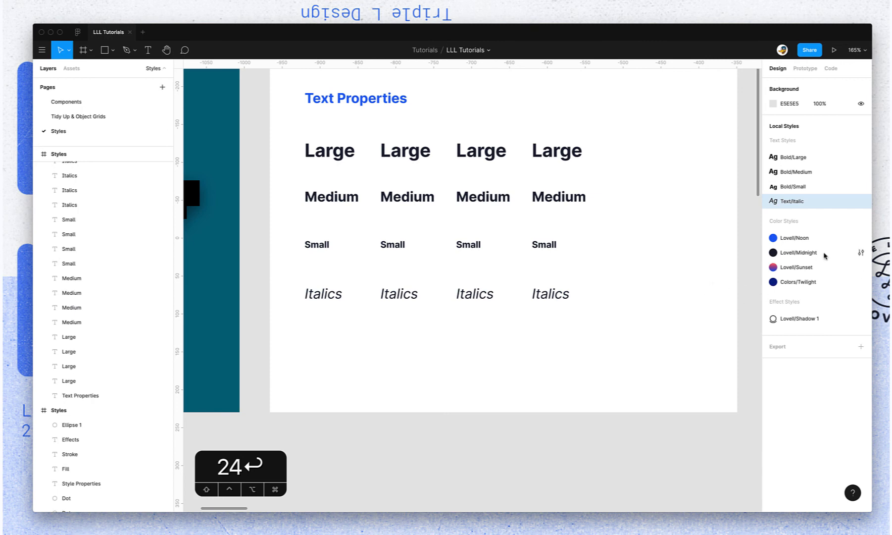
Set the font size of the Bold/Medium text style to 14.
click(861, 172)
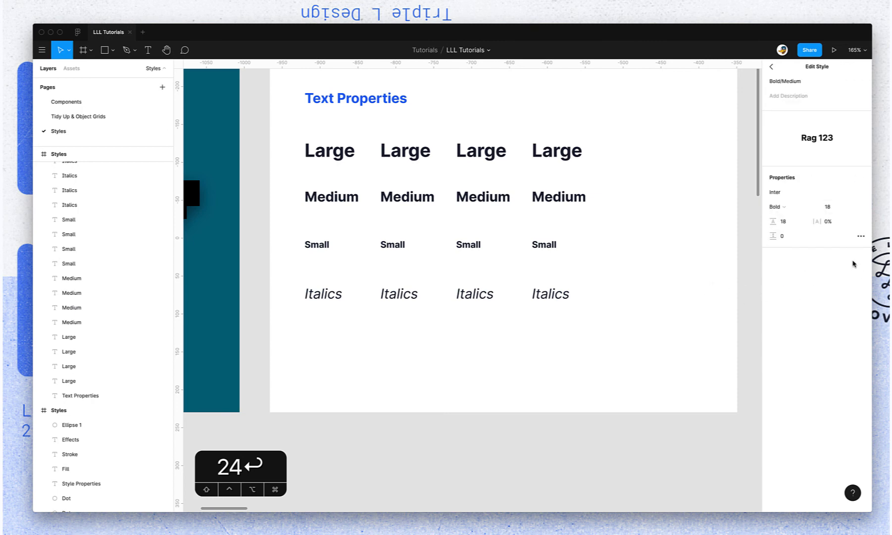
click(828, 208)
text(14)
key(Return)
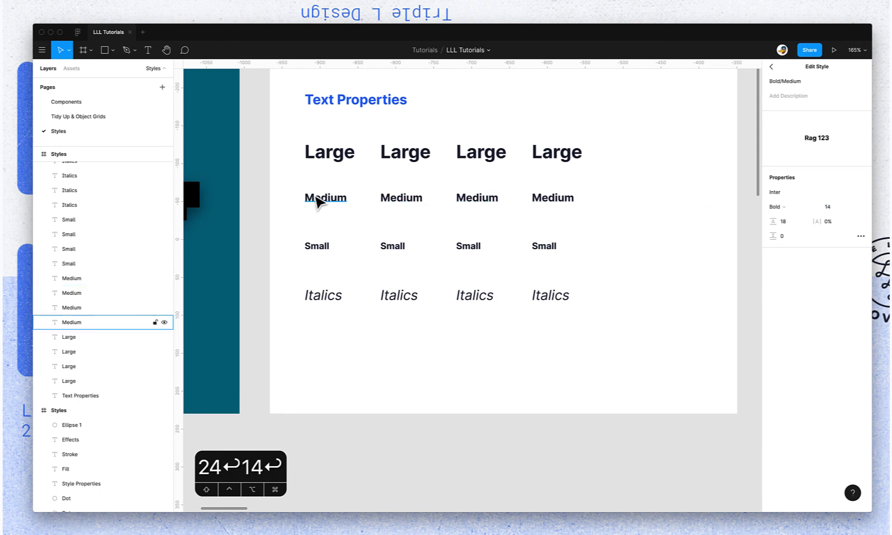
click(632, 296)
Check the style used by the last Italics text and change the Text/Italic style's weight to Bold Italic.
click(556, 298)
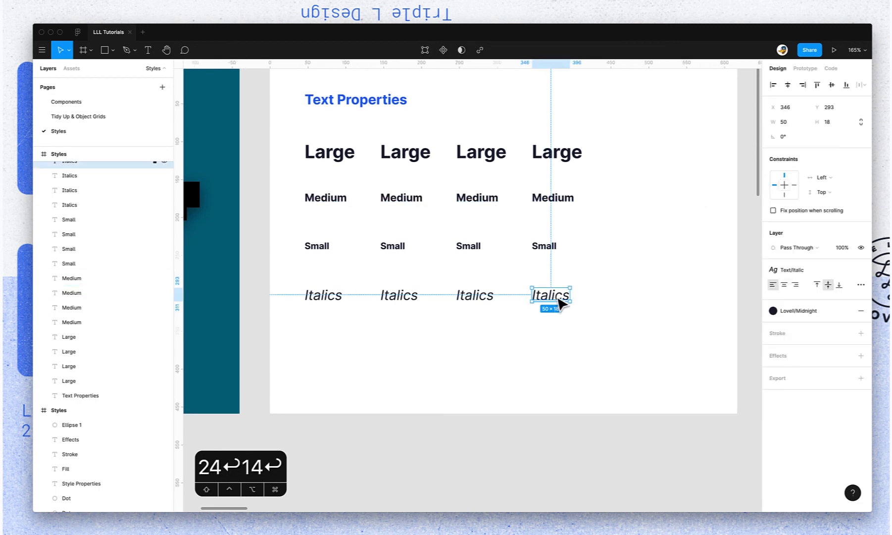
click(626, 290)
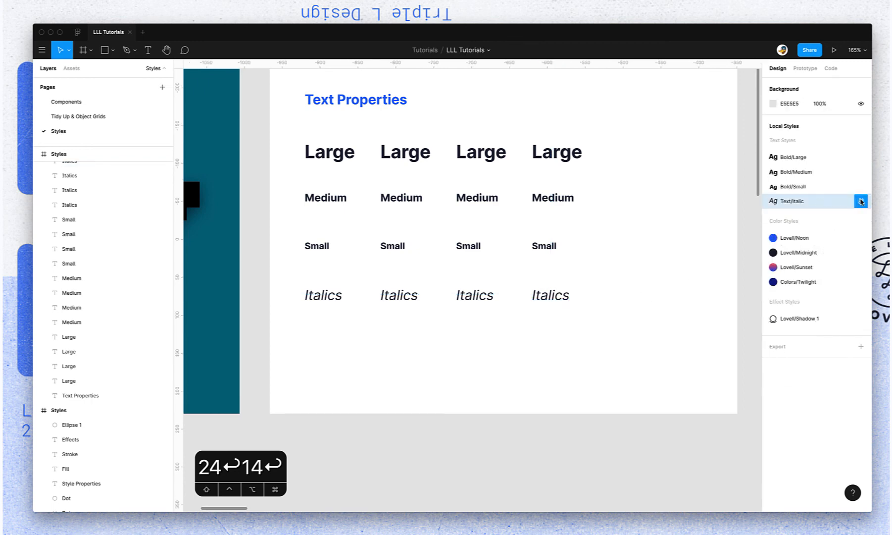
click(860, 200)
click(797, 208)
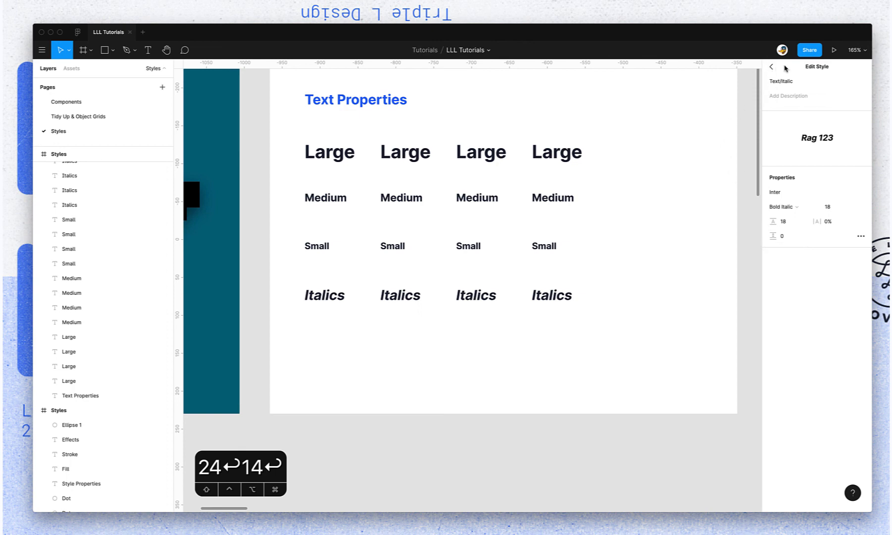
Add the description "Used for helper text" to the Text/Italic style.
click(789, 96)
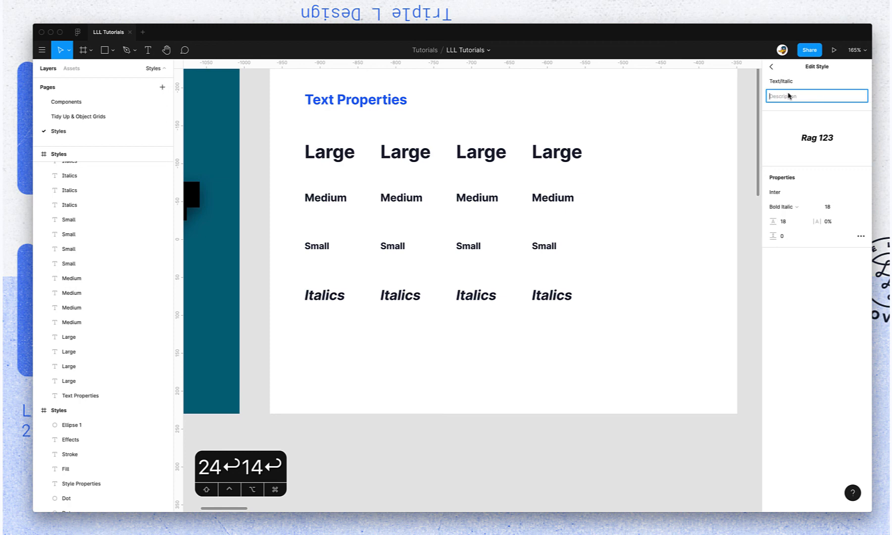
text(Used fo)
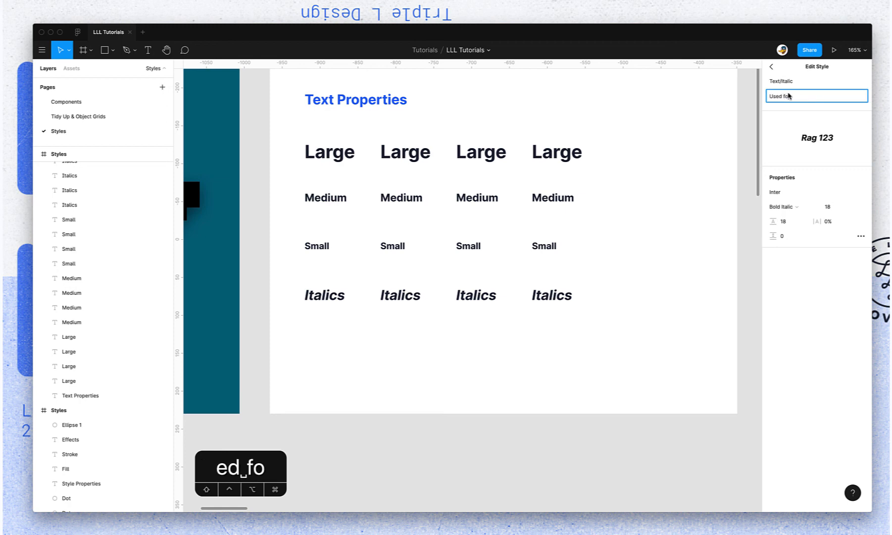
text(r helper text)
click(714, 165)
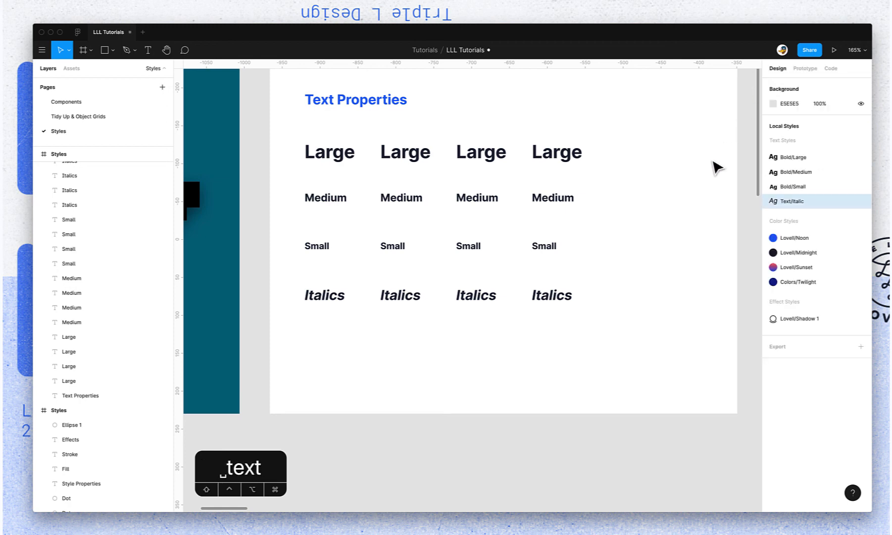
scroll(690, 263, up, 1)
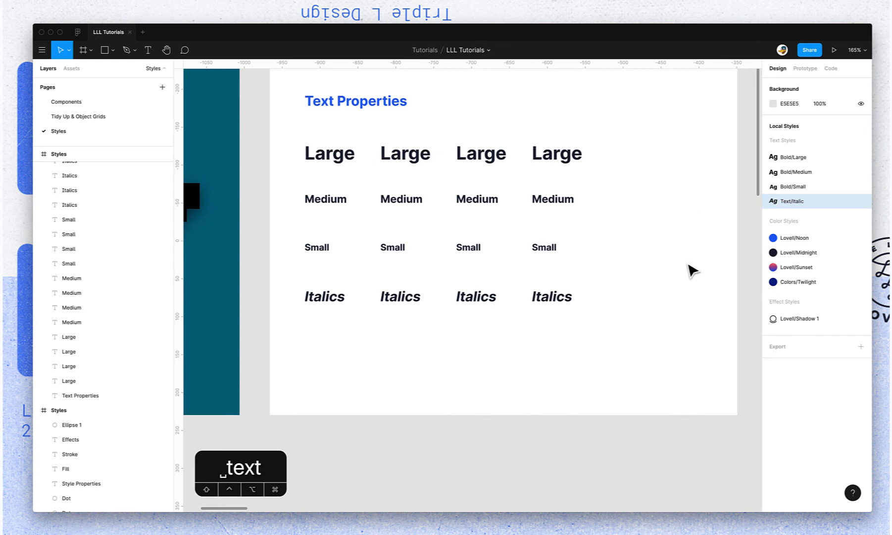
Review the Text/Italic style's description and properties, and inspect the style applied to the last Italics text.
mouse_move(781, 202)
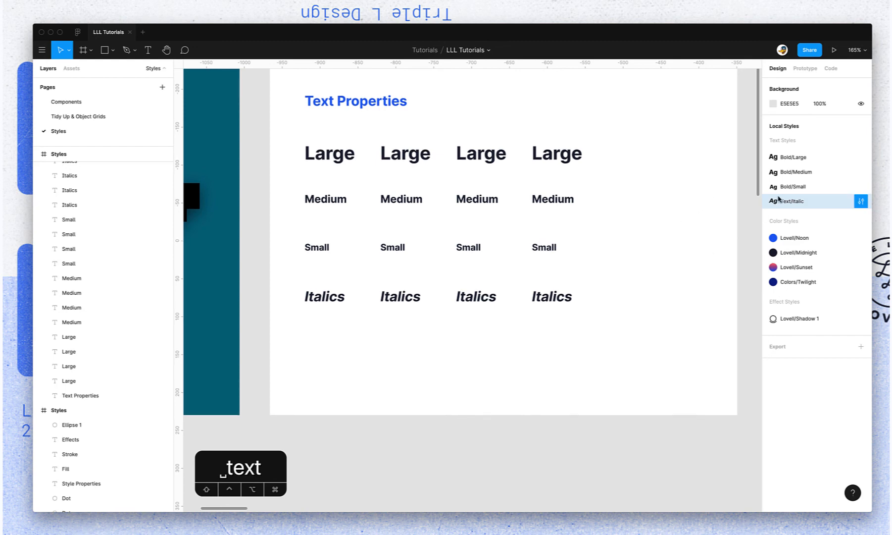
click(861, 201)
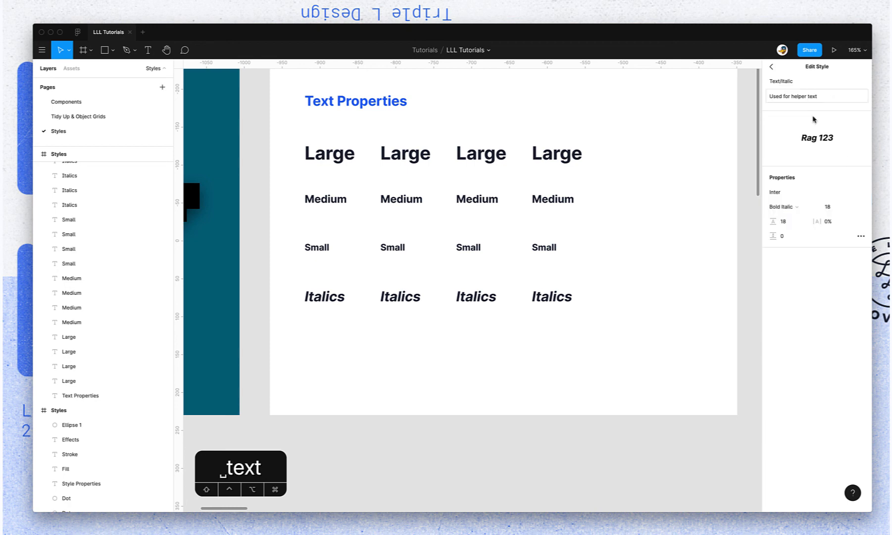
click(711, 203)
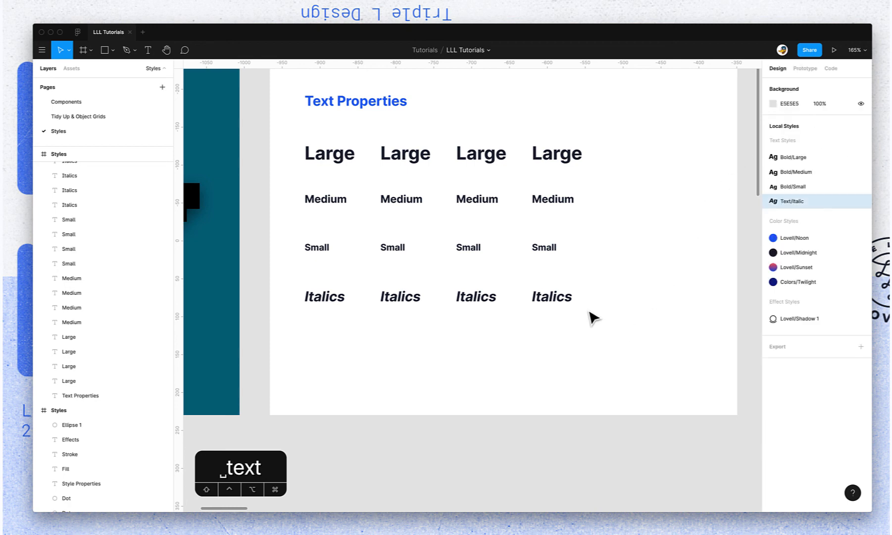
click(553, 297)
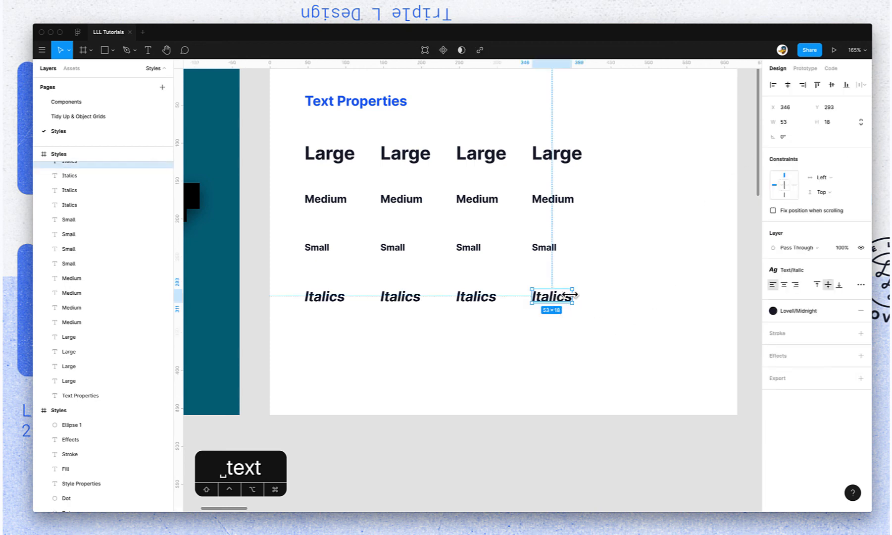